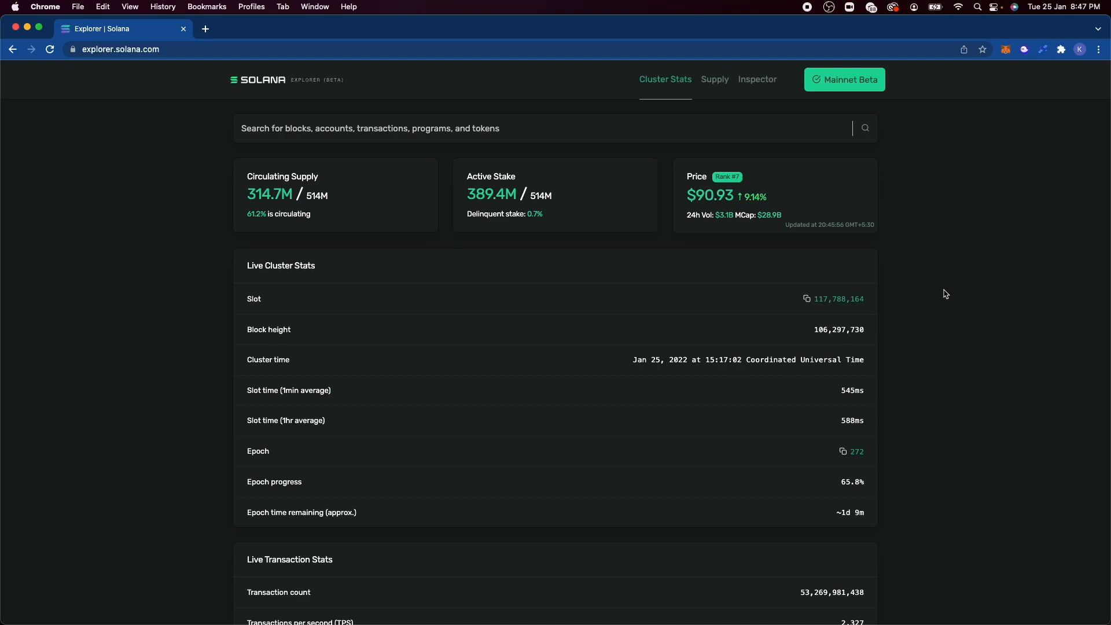
pyautogui.click(1024, 49)
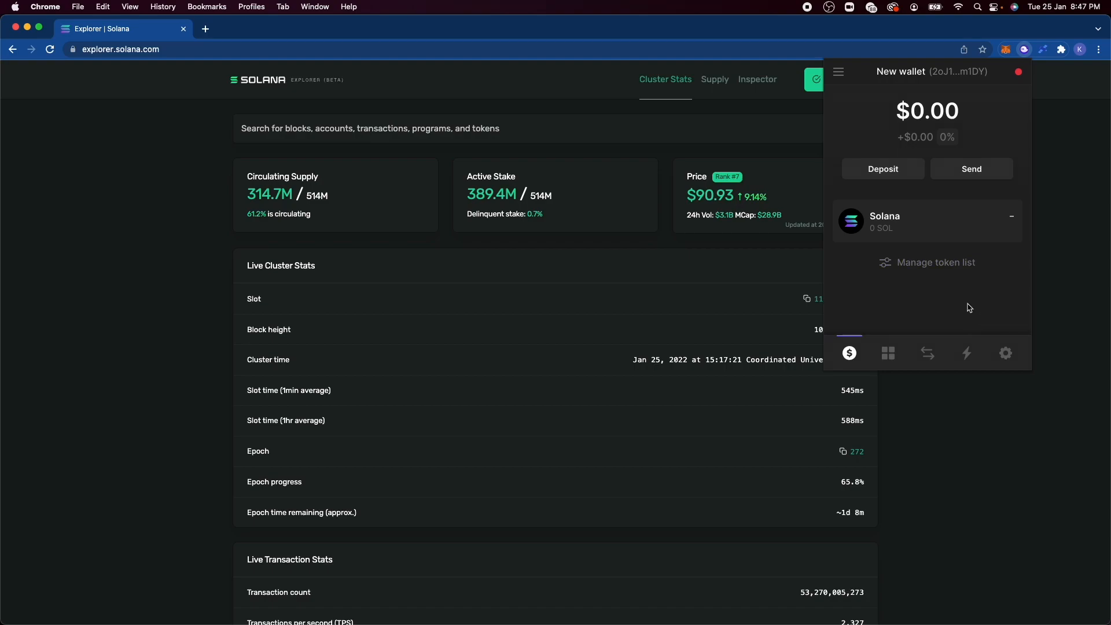
pyautogui.click(980, 452)
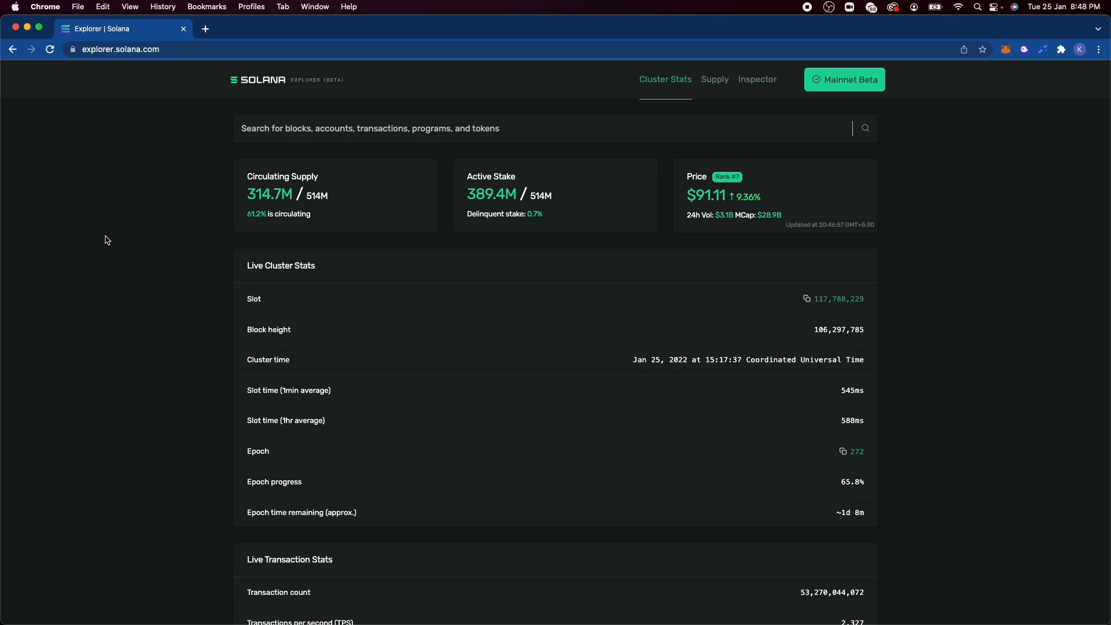
pyautogui.scroll(-3, 192, 453)
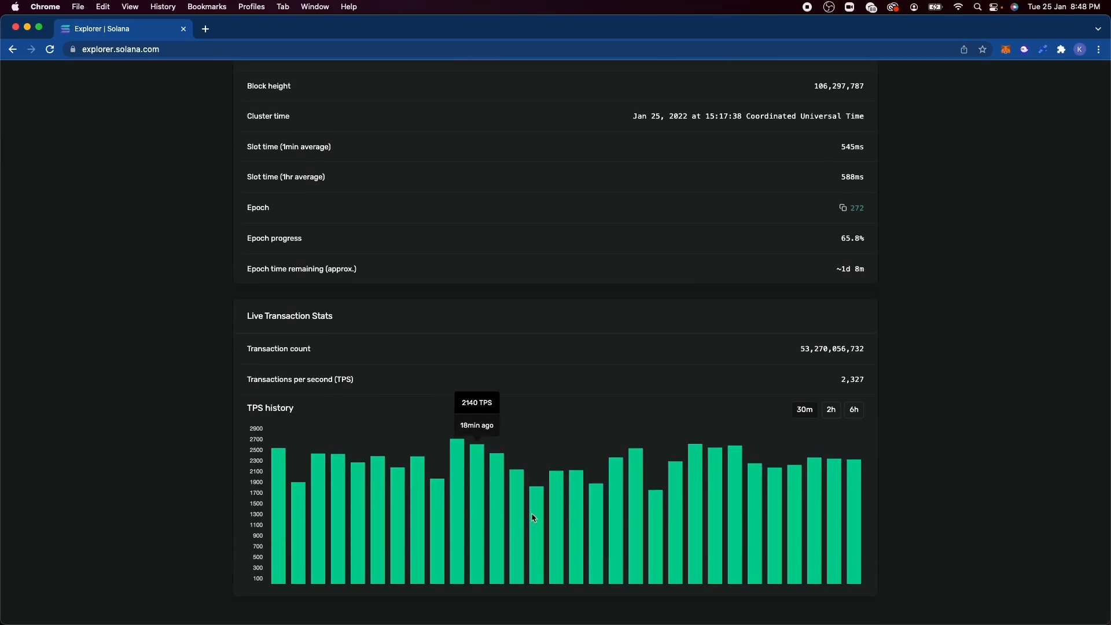
pyautogui.scroll(5, 555, 347)
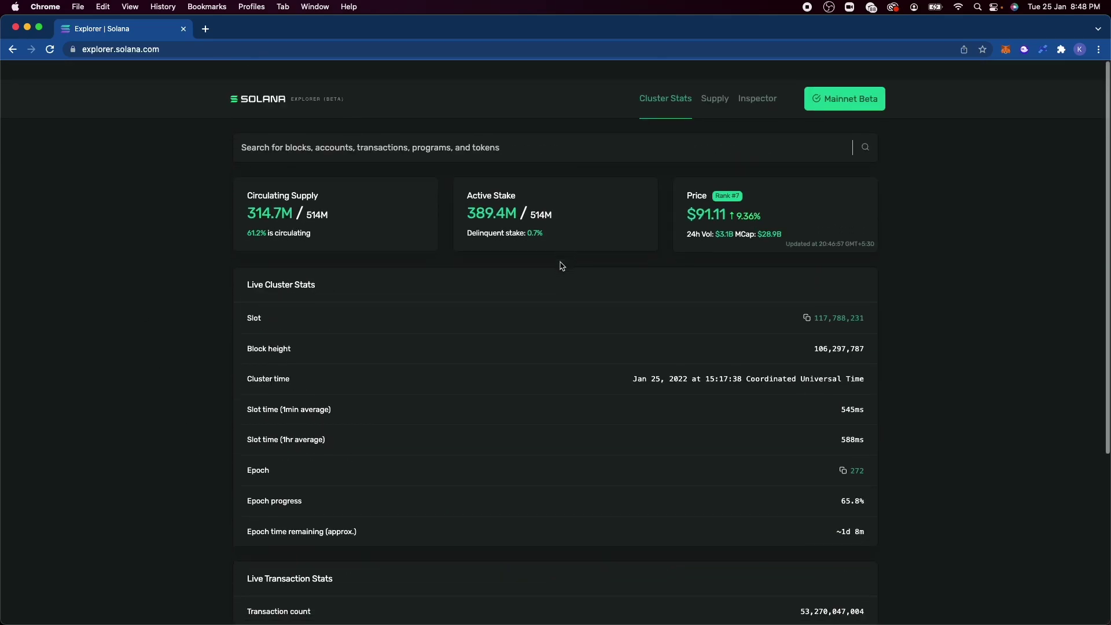
pyautogui.click(852, 90)
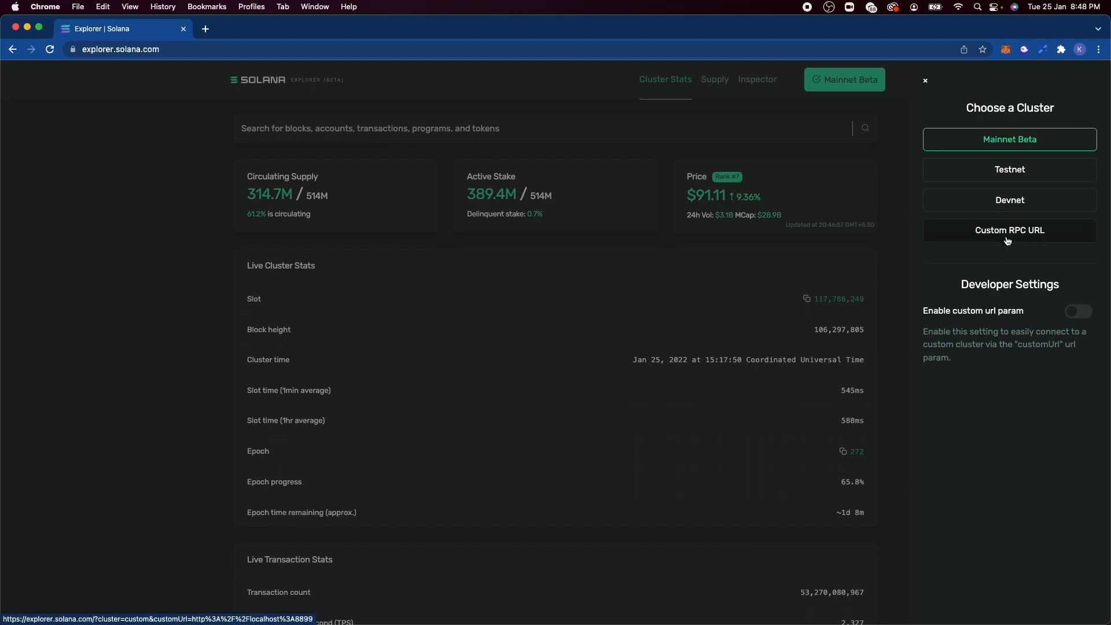
pyautogui.click(1007, 241)
pyautogui.click(1025, 262)
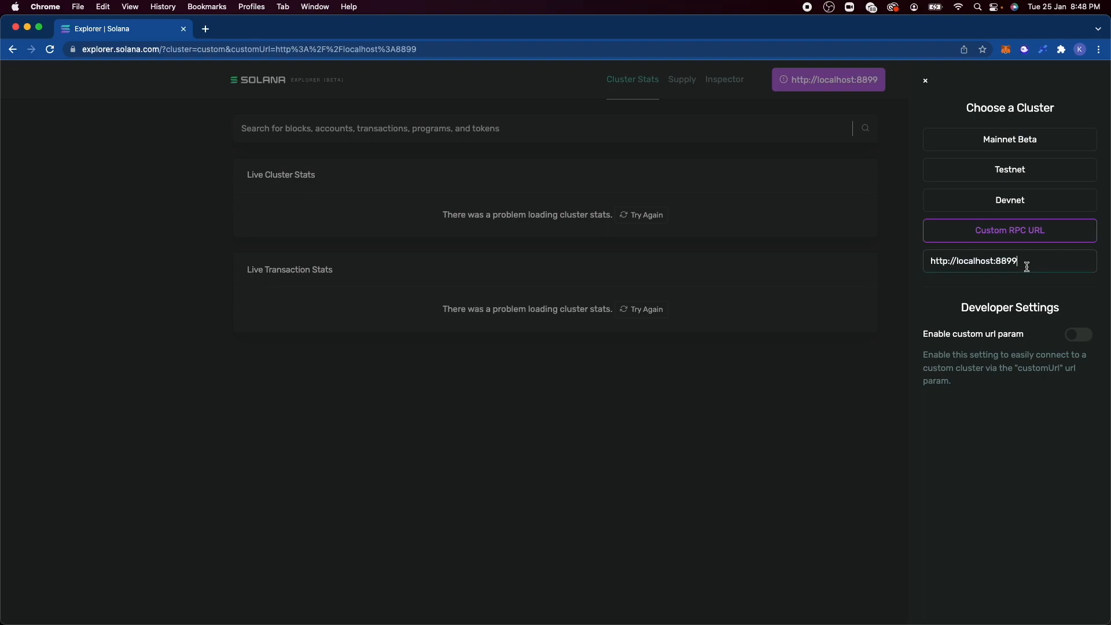
pyautogui.press('super+a')
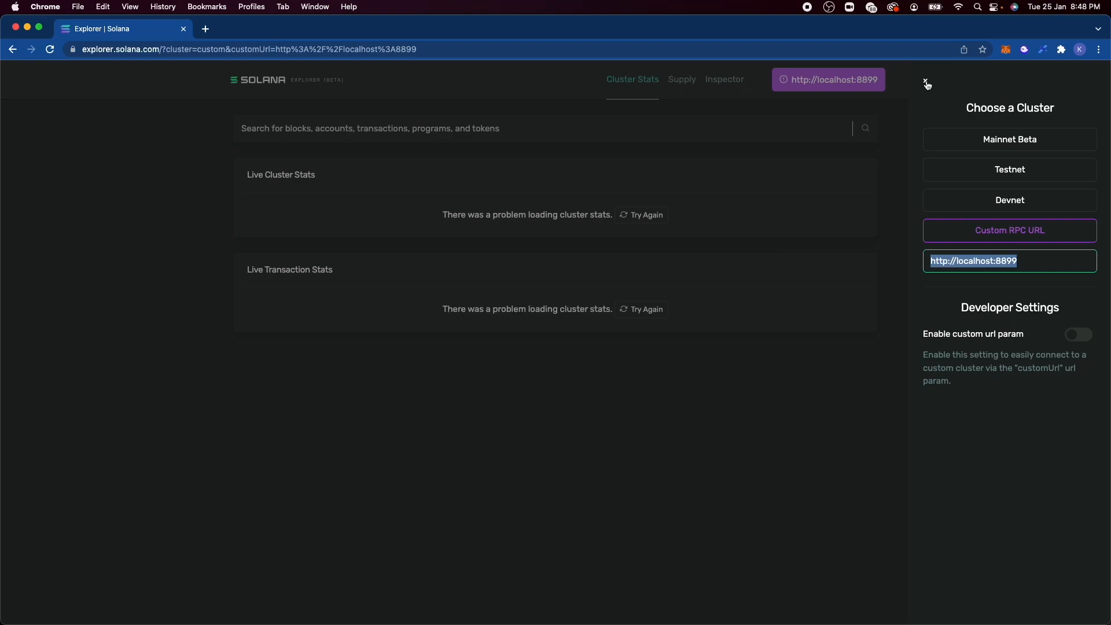
pyautogui.click(927, 83)
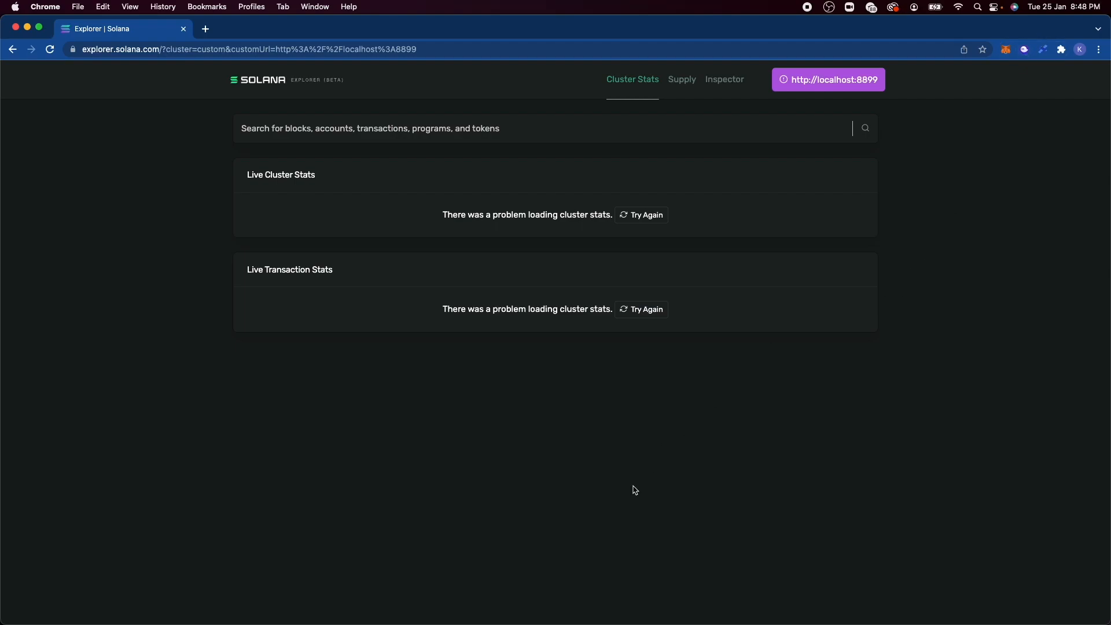
# Search Google for 'solana install' and open the Install the Solana Tool Suite page
pyautogui.press('super+t')
pyautogui.write('solana ')
pyautogui.write('olana instlal')
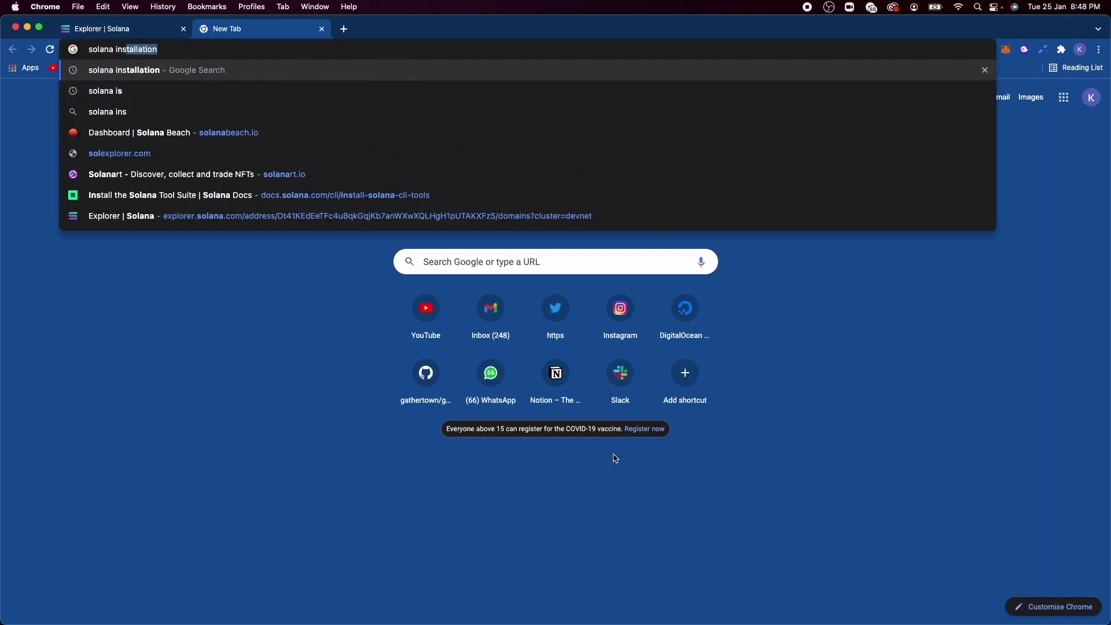
pyautogui.press('Return')
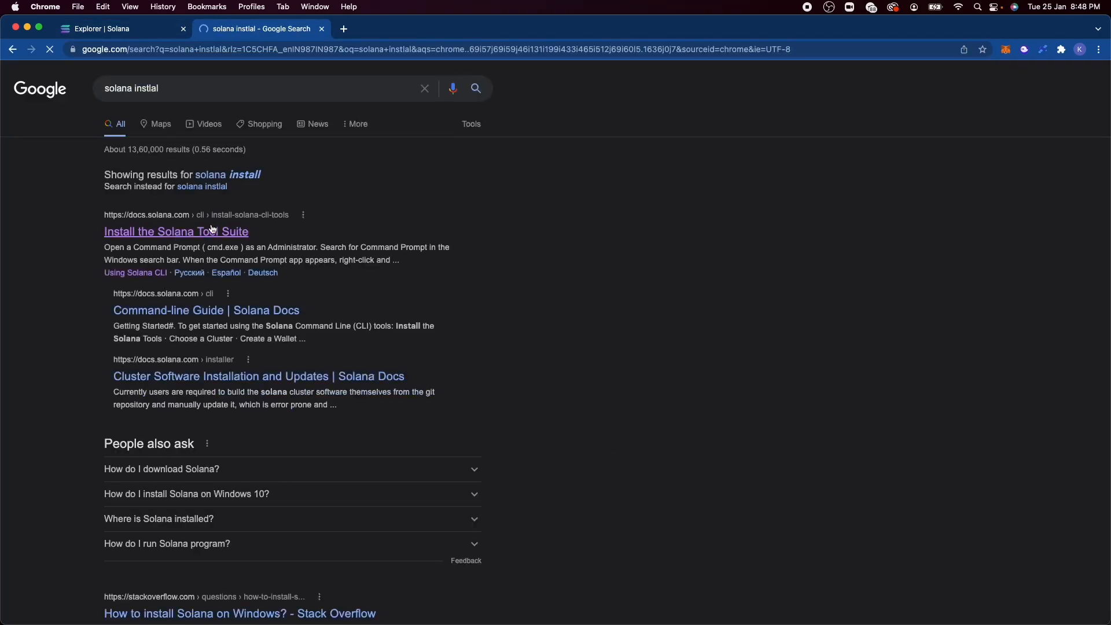
pyautogui.click(177, 231)
pyautogui.scroll(-5, 417, 217)
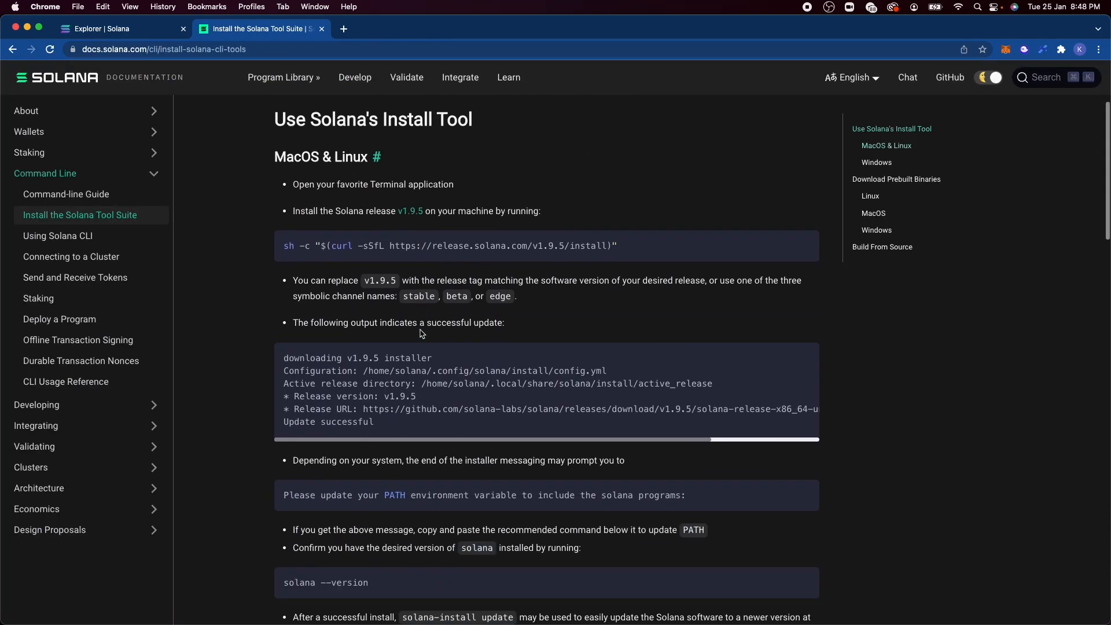
# Copy the sh -c curl install command and run it in iTerm2 to download the v1.9.5 installer
pyautogui.tripleClick(408, 243)
pyautogui.press('super+c')
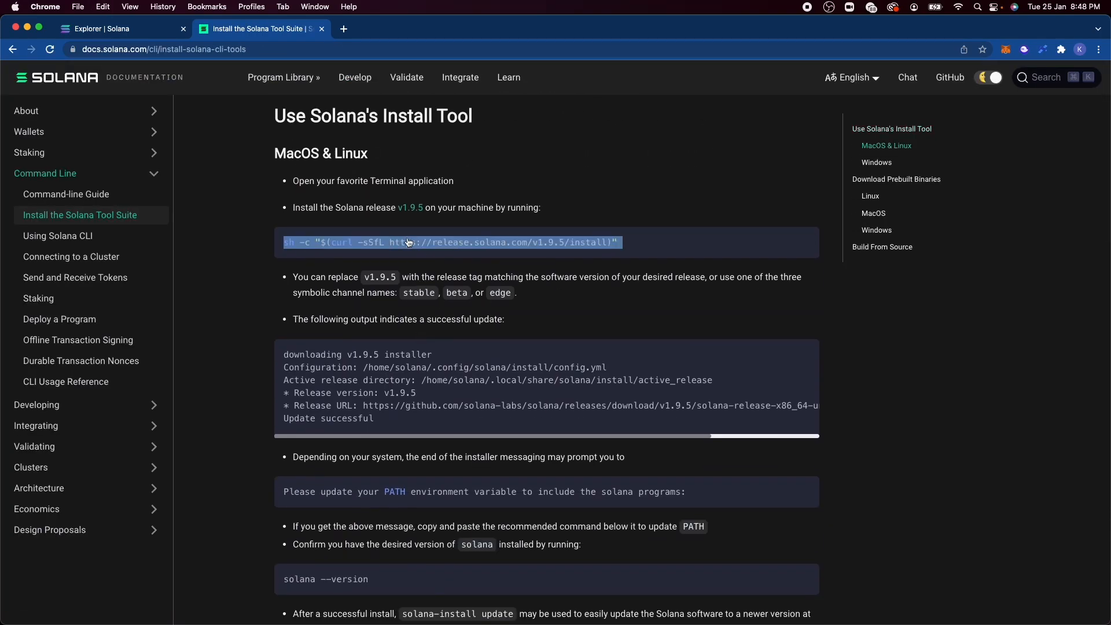
pyautogui.press('super+Tab')
pyautogui.press('super+v')
pyautogui.press('super+Tab')
pyautogui.scroll(-1, 376, 348)
pyautogui.scroll(-1, 376, 348)
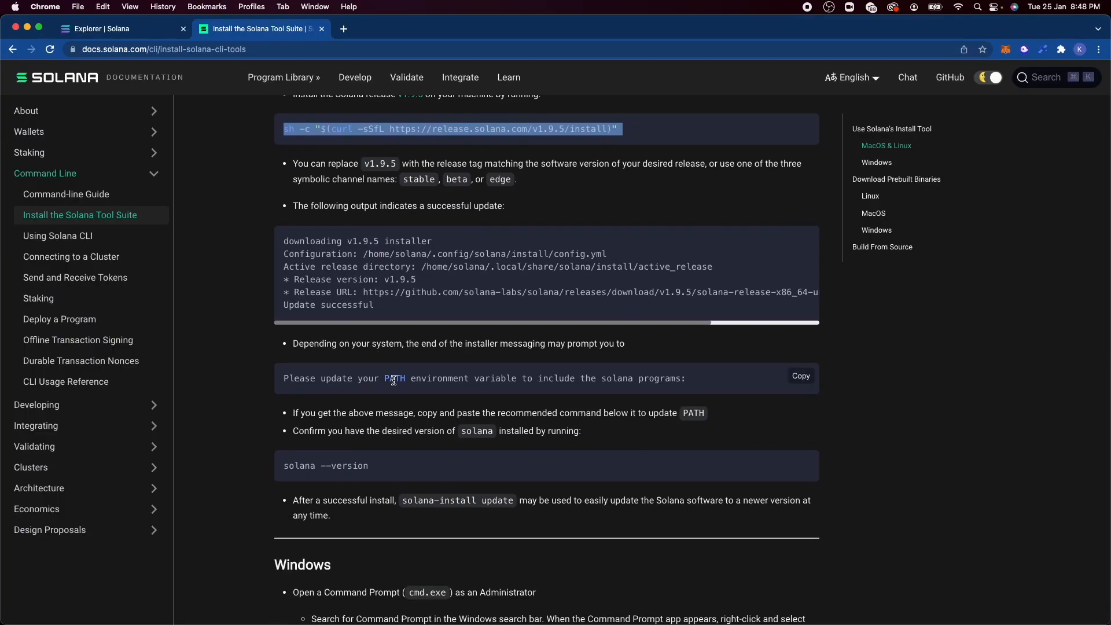
pyautogui.press('super+Tab')
pyautogui.press('Return')
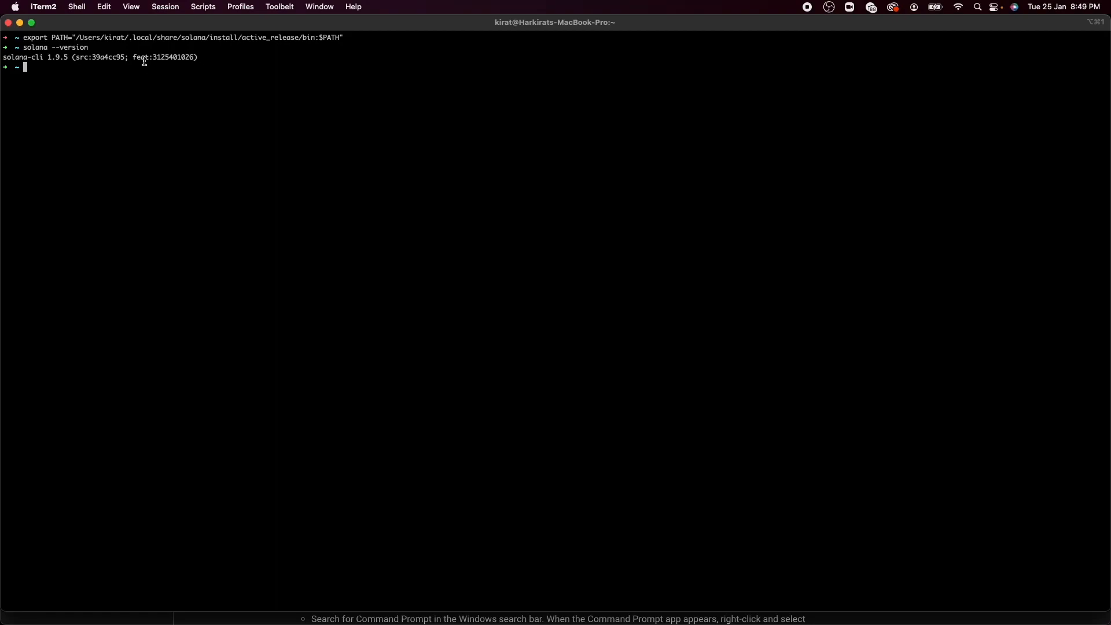
pyautogui.write('solana-t')
# Step through the solana command completions in the shell, then clear the terminal
pyautogui.press('BackSpace')
pyautogui.press('BackSpace')
pyautogui.press('Tab')
pyautogui.press('Tab')
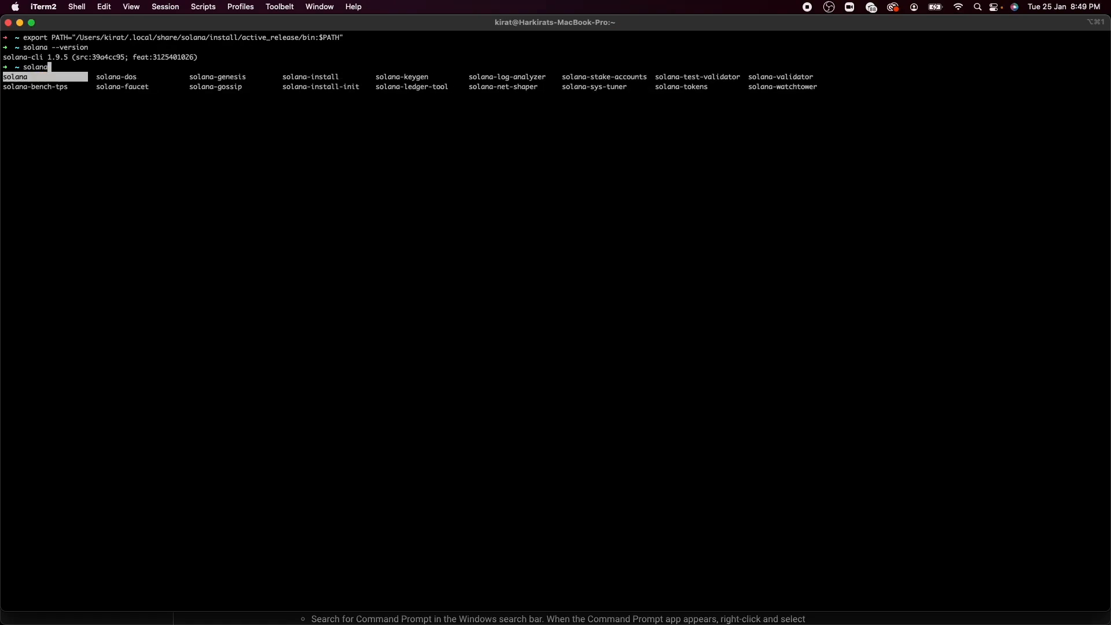
pyautogui.press('Tab')
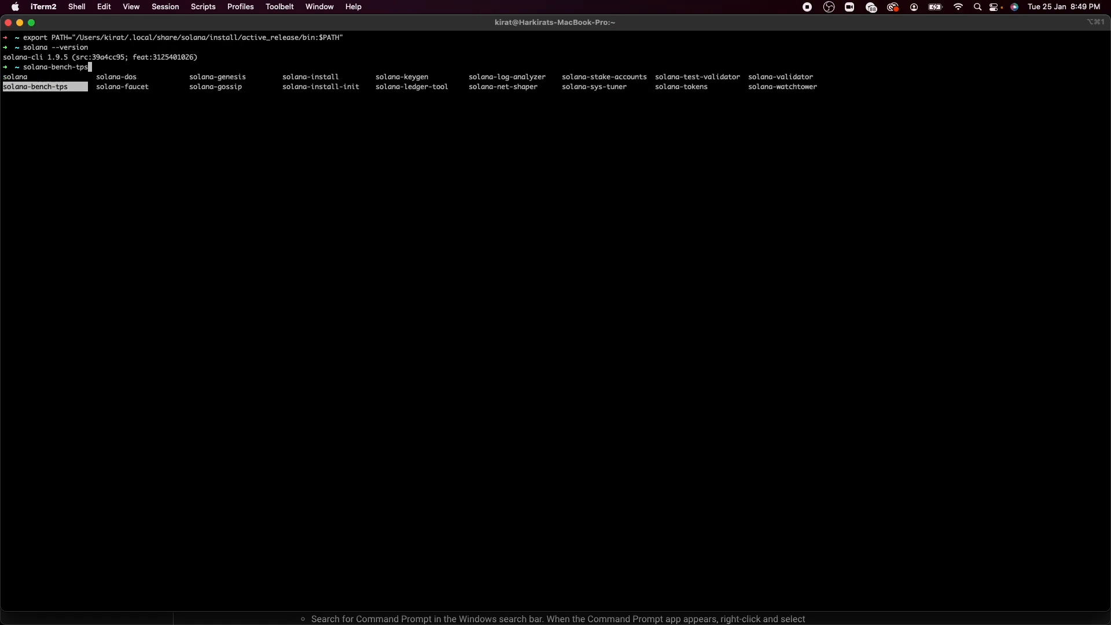
pyautogui.write('te')
pyautogui.press('Tab')
pyautogui.hotkey('ctrl', 'c')
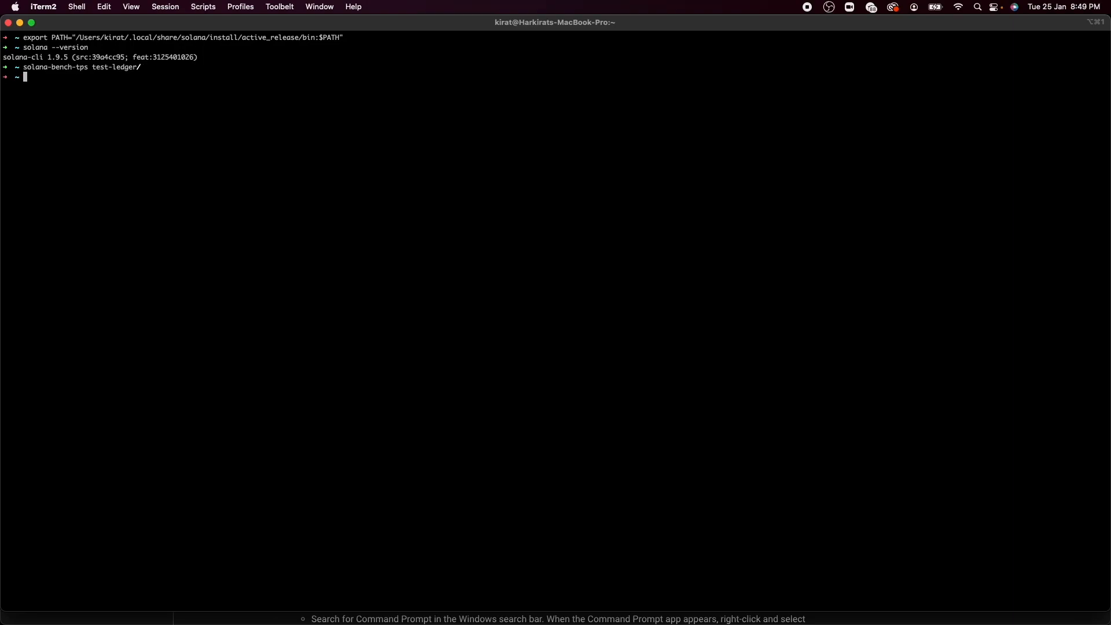
pyautogui.write('solana')
pyautogui.hotkey('ctrl', 'l')
pyautogui.write('-te')
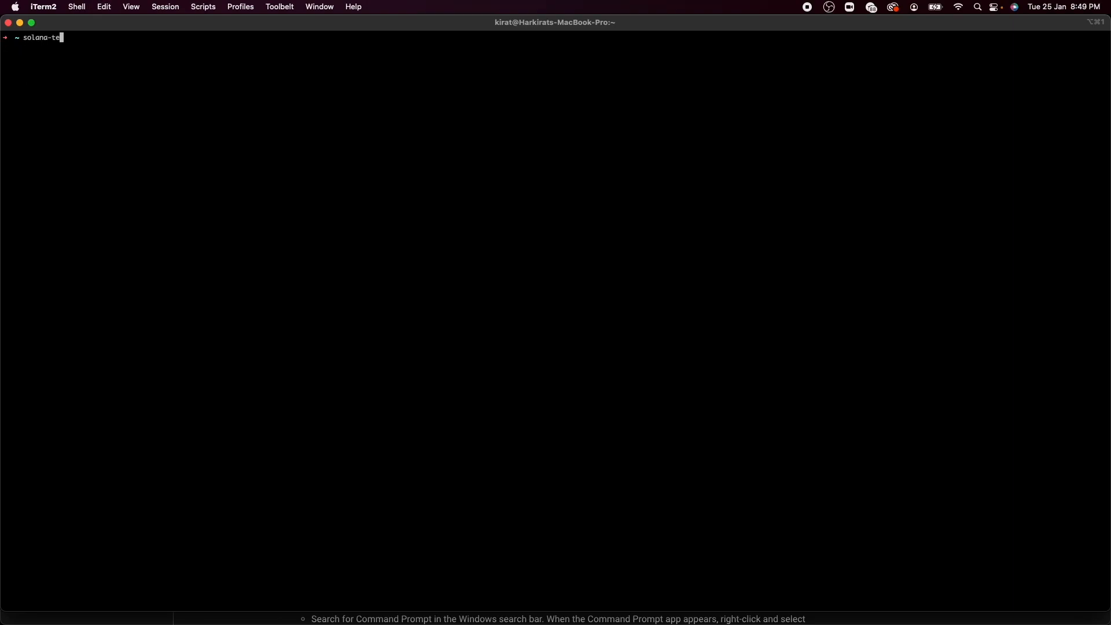
# Start solana-test-validator, initializing its ledger in test-ledger, and return to the browser
pyautogui.press('Tab')
pyautogui.press('Return')
pyautogui.moveTo(130, 63); pyautogui.dragTo(123, 77)
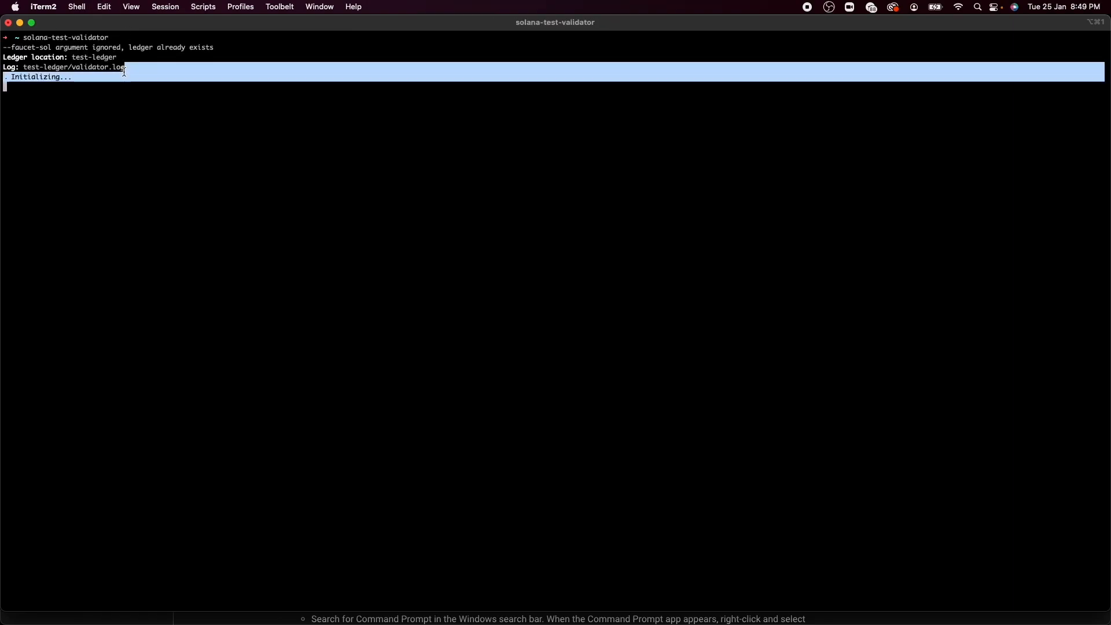
pyautogui.click(123, 72)
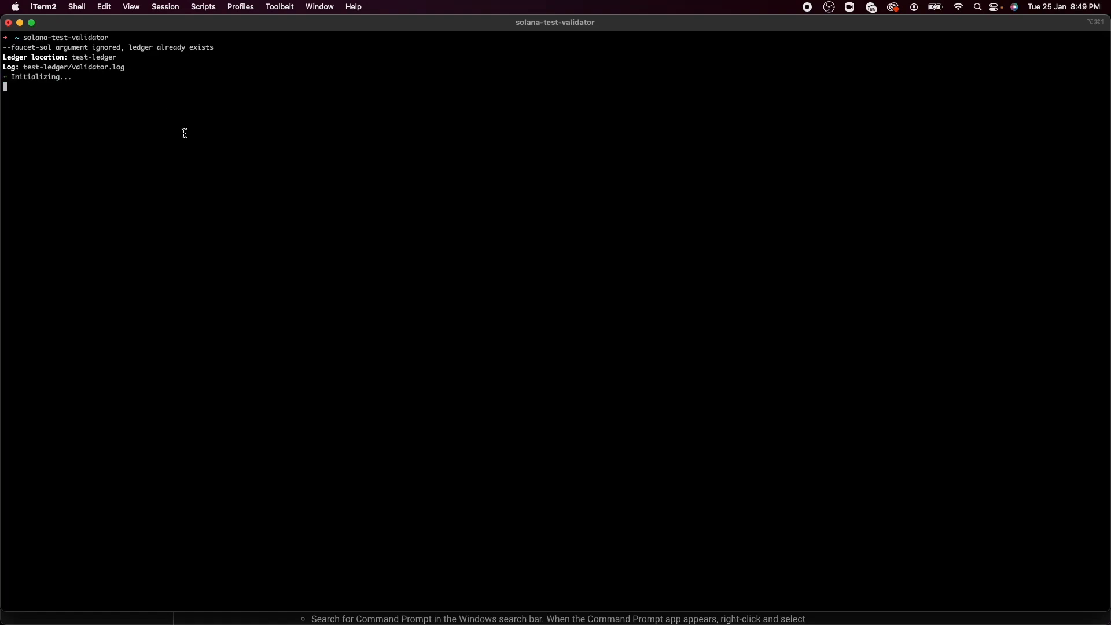
pyautogui.press('super+Tab')
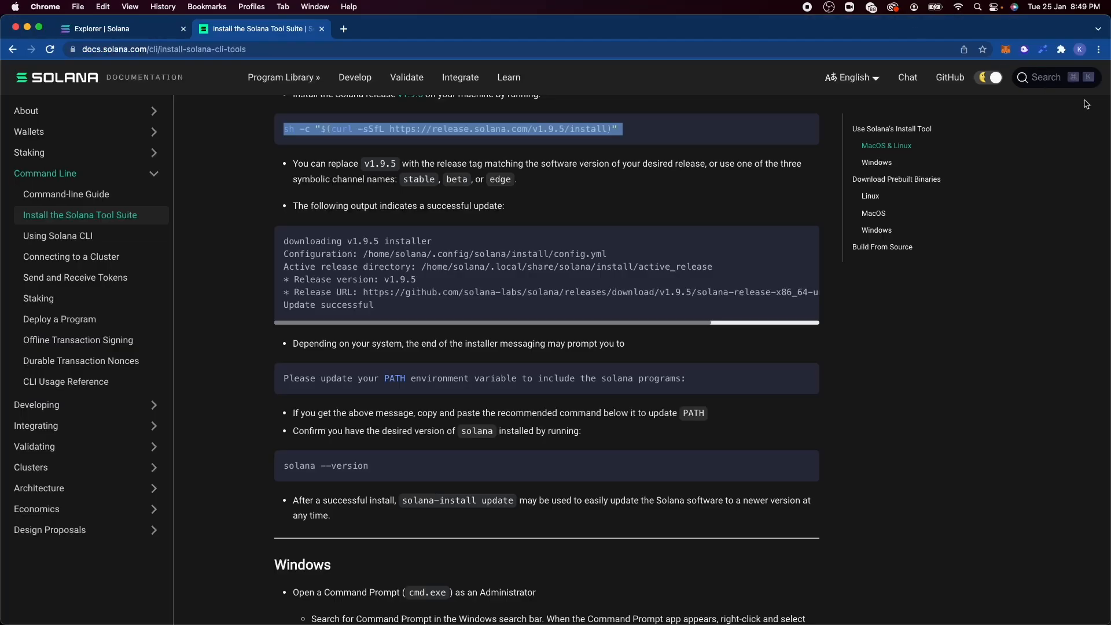
# Switch the Phantom wallet's network to Localhost from its settings
pyautogui.click(102, 29)
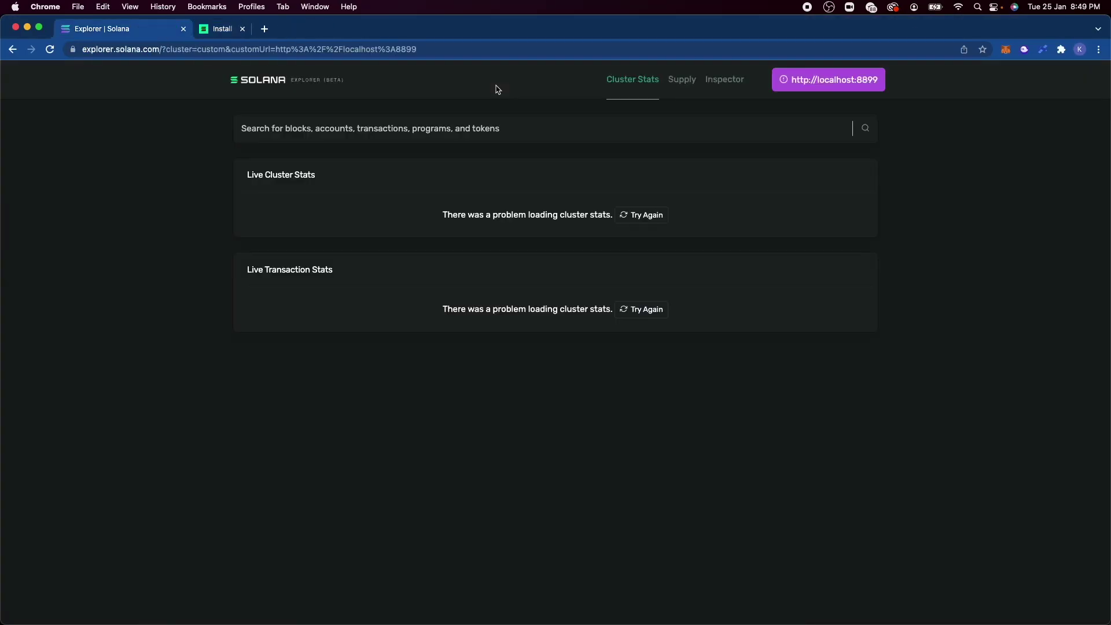
pyautogui.click(1023, 49)
pyautogui.click(1005, 352)
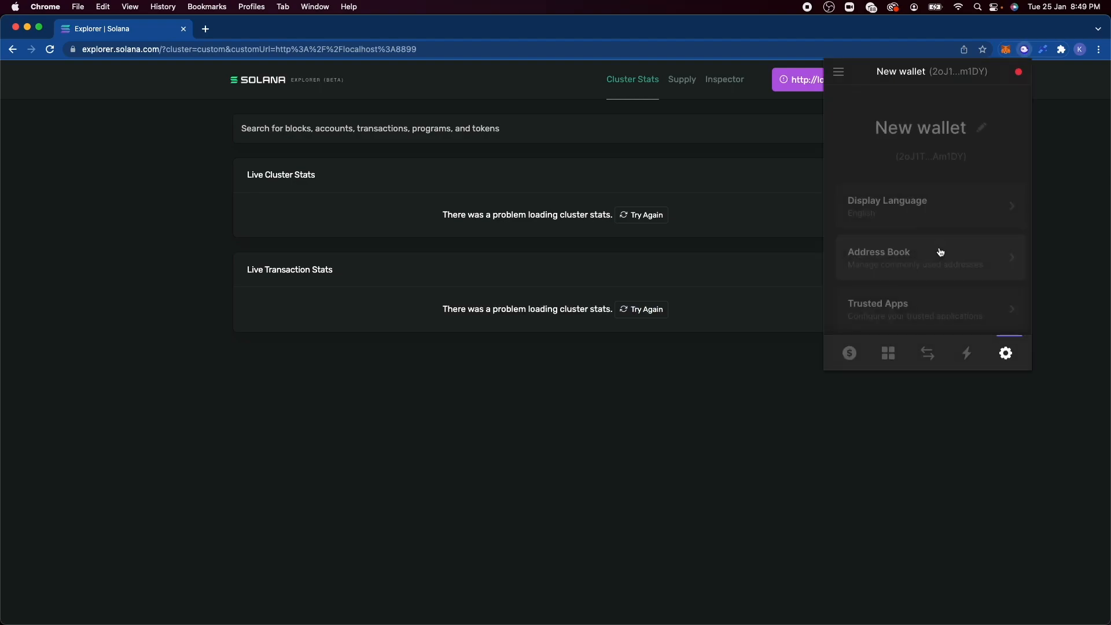
pyautogui.scroll(-5, 941, 261)
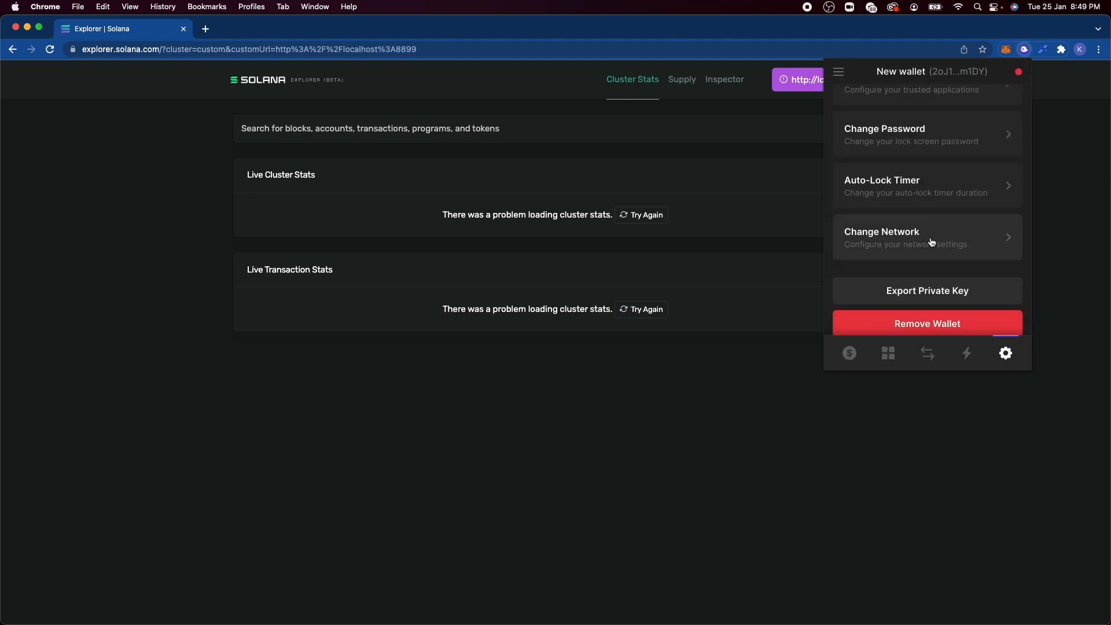
pyautogui.scroll(2, 933, 243)
pyautogui.click(902, 259)
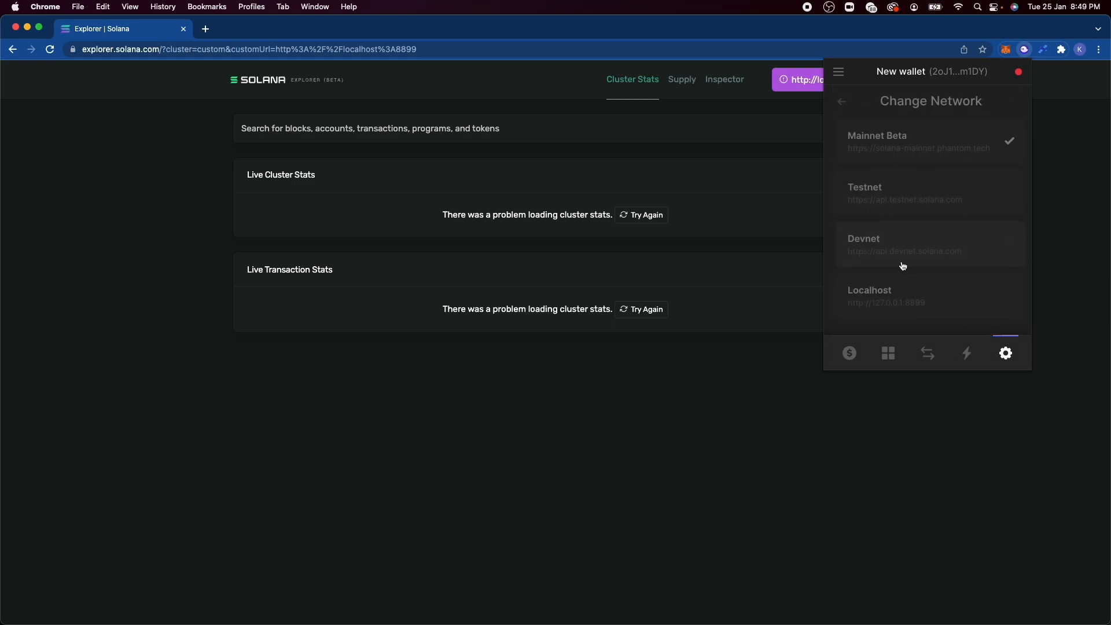
pyautogui.click(906, 301)
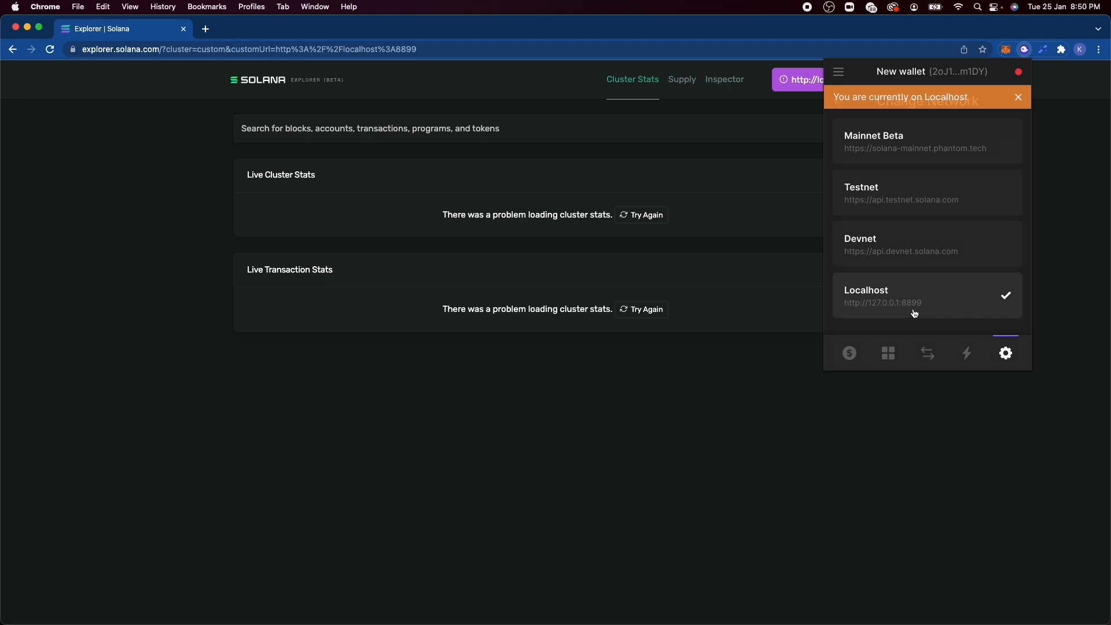
# Return to the balance view, glance at the wallet list and close the Phantom popup
pyautogui.click(849, 353)
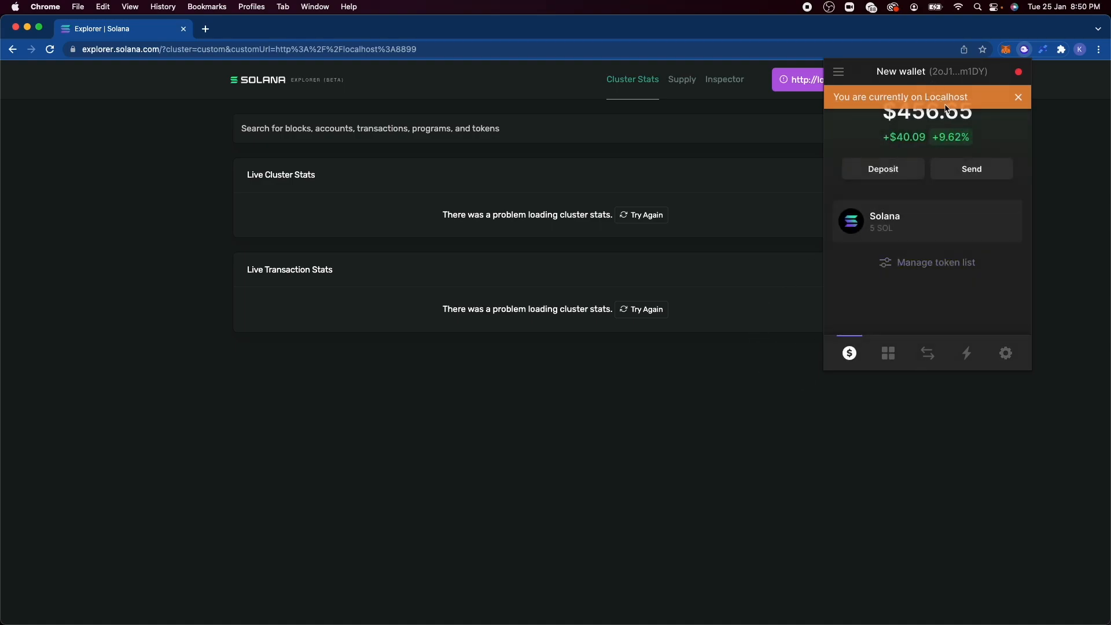
pyautogui.click(838, 71)
pyautogui.click(964, 72)
pyautogui.click(610, 443)
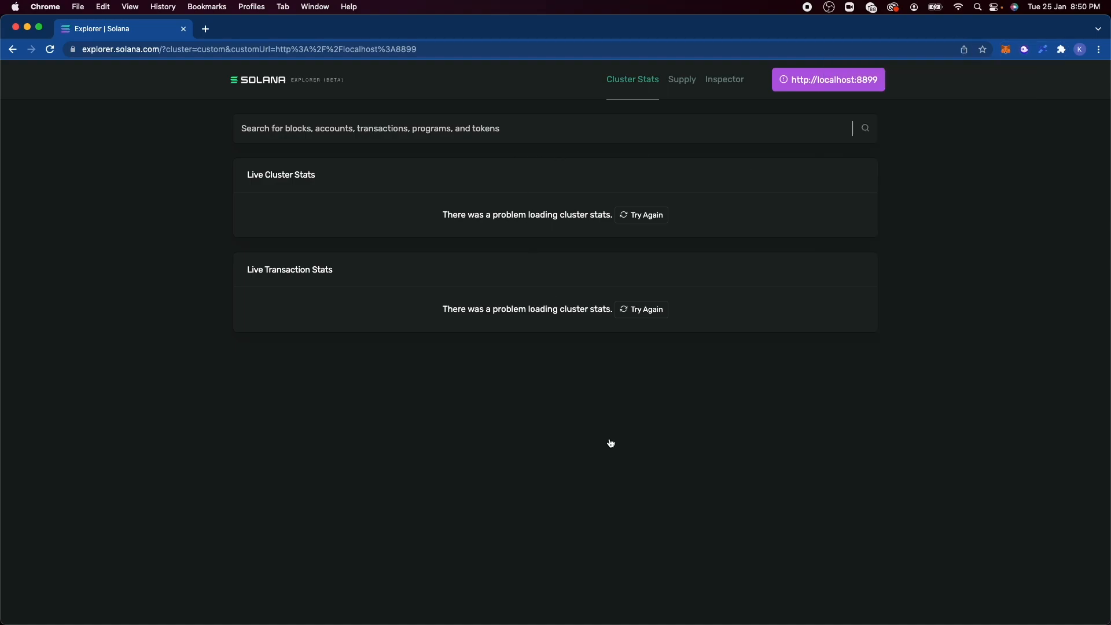
# Split iTerm2 vertically into a second pane beside the validator and clear it
pyautogui.press('super+Tab')
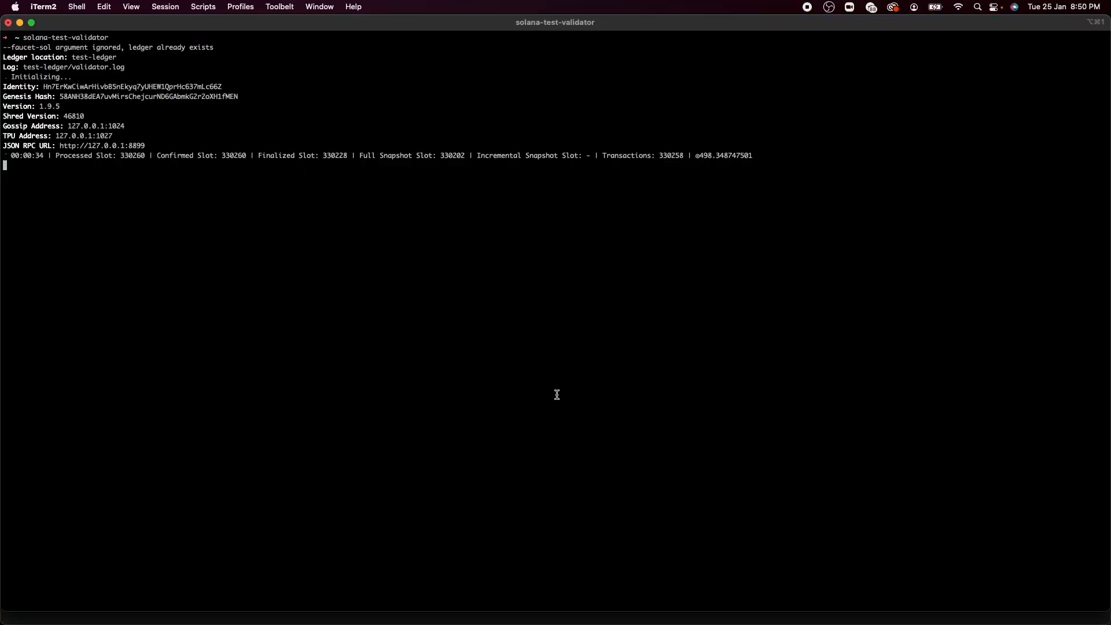
pyautogui.rightClick(556, 395)
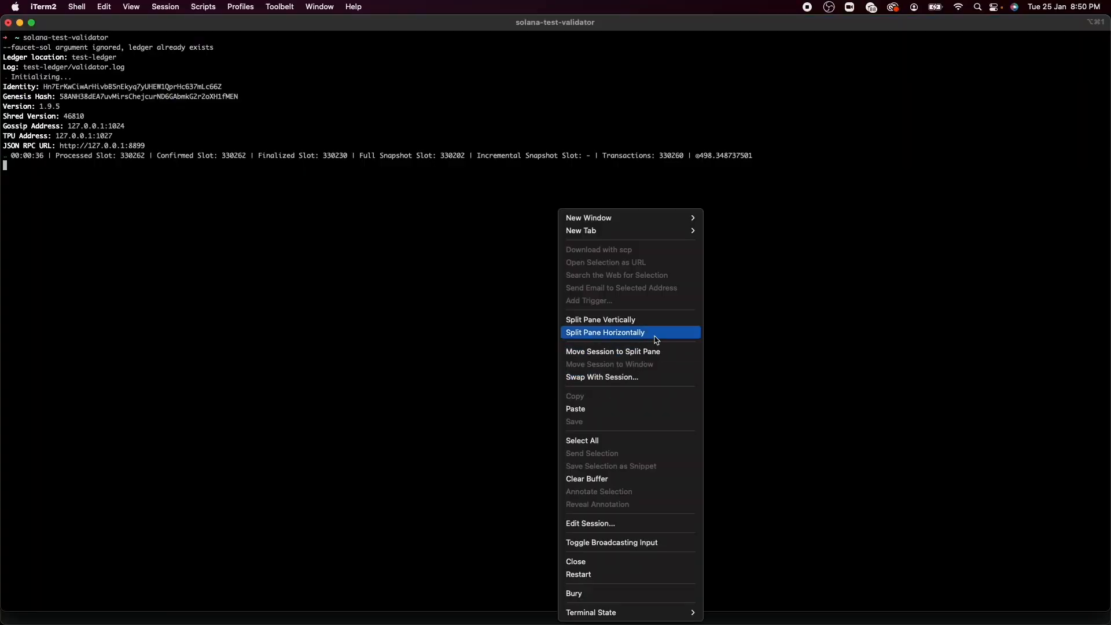
pyautogui.click(661, 326)
pyautogui.write('sol')
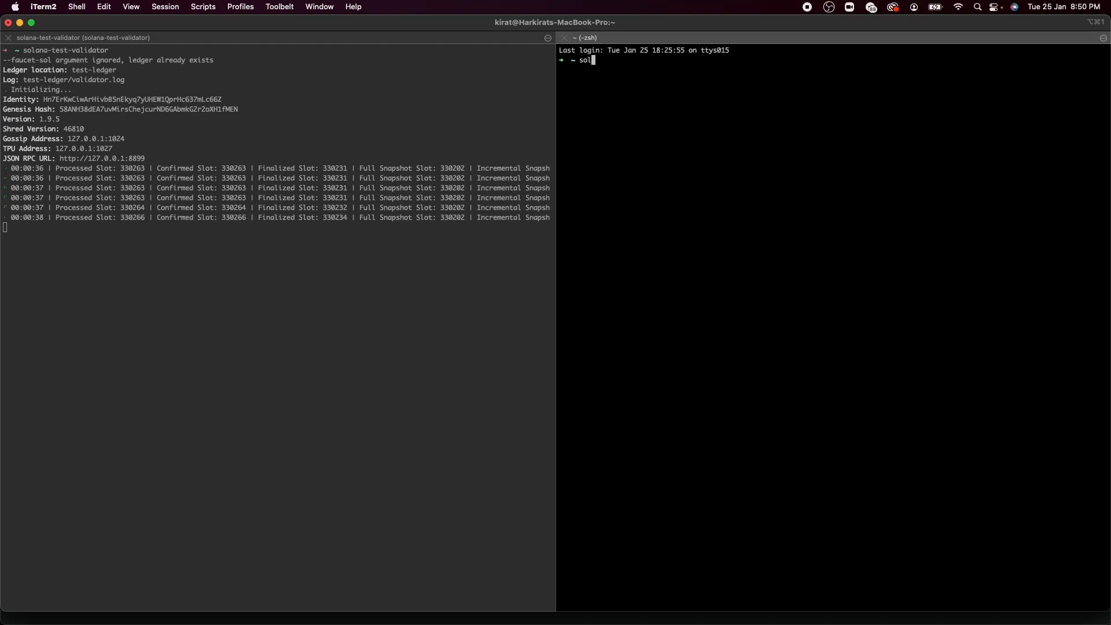
pyautogui.write('ana')
pyautogui.hotkey('ctrl', 'c')
pyautogui.hotkey('ctrl', 'l')
pyautogui.write('solana-')
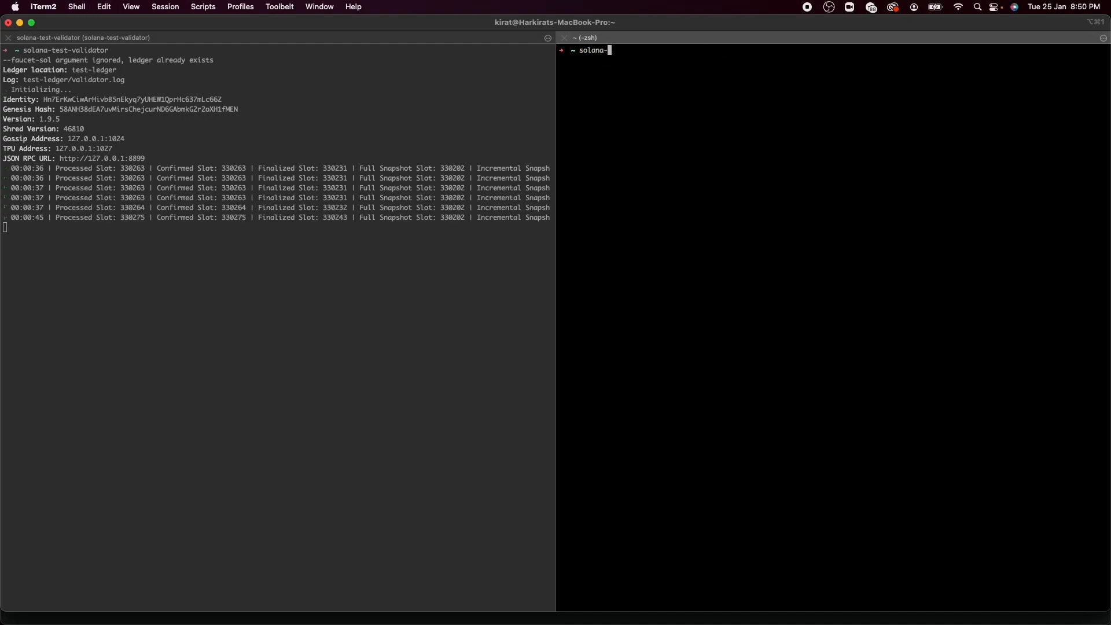
# Try a solana-keygen generate command, then run solana-keygen to list its subcommands
pyautogui.press('Tab')
pyautogui.press('BackSpace')
pyautogui.write('keygen ')
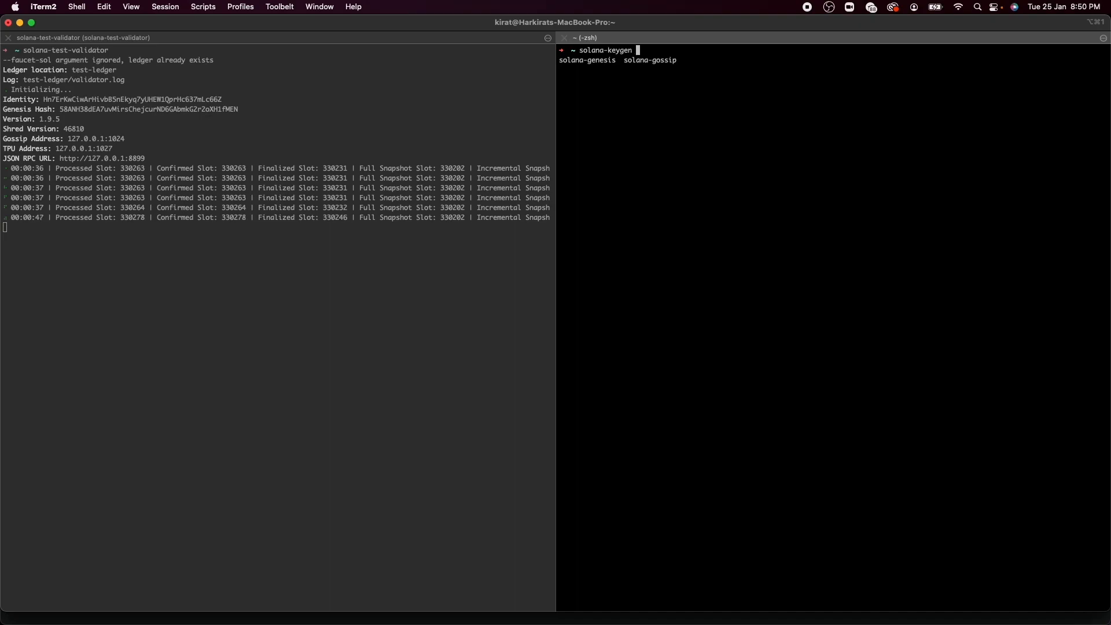
pyautogui.write('generate --for')
pyautogui.press('BackSpace')
pyautogui.press('BackSpace')
pyautogui.write('orc')
pyautogui.press('Return')
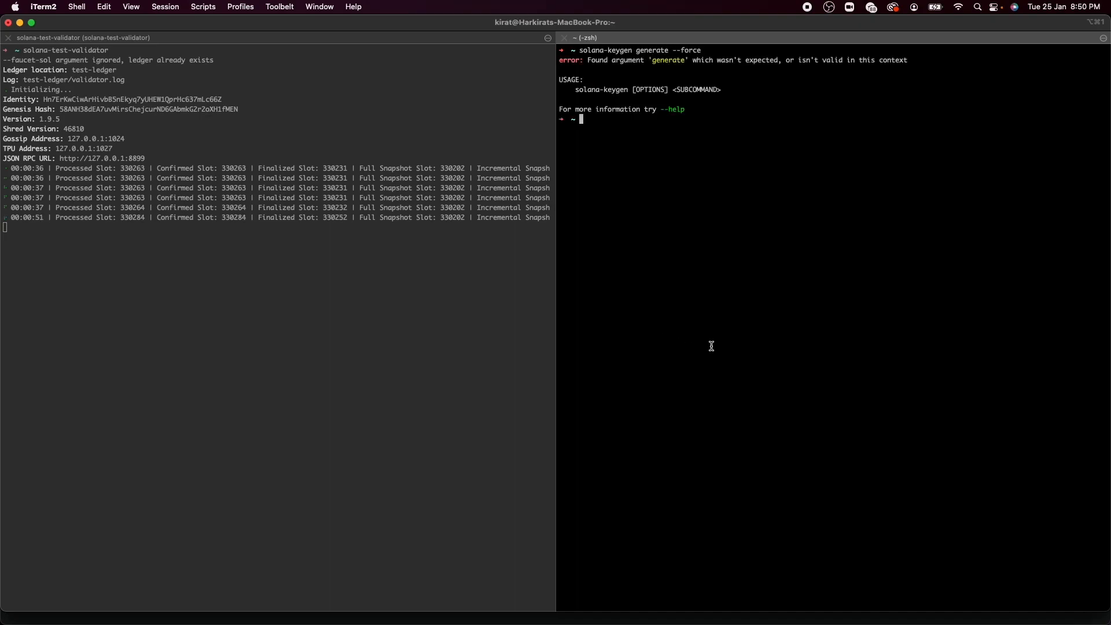
pyautogui.press('super+k')
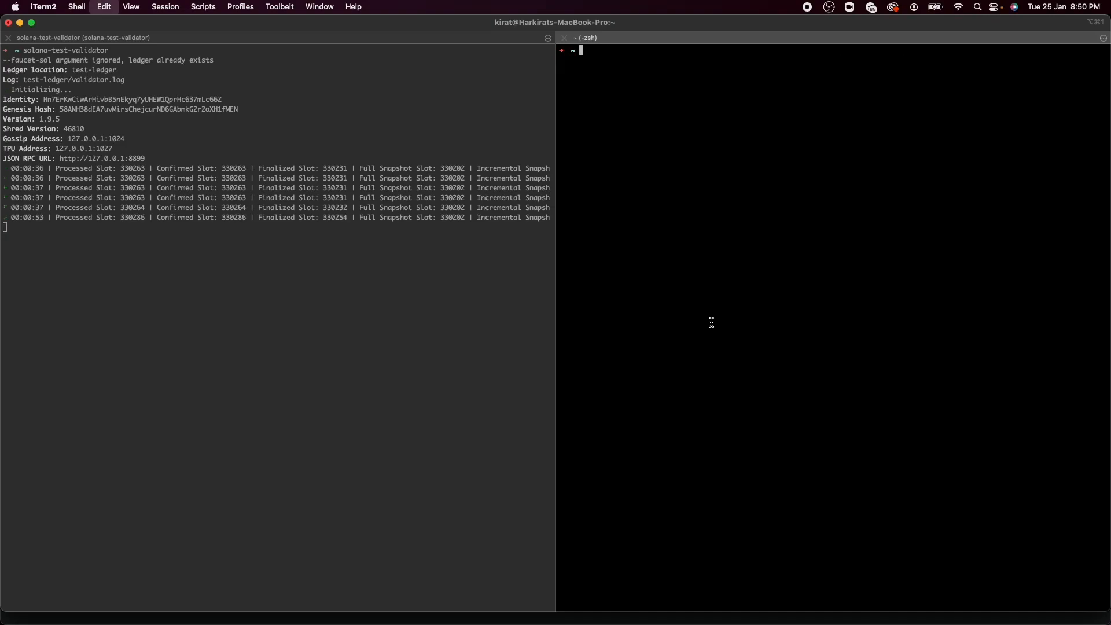
pyautogui.write('solana-')
pyautogui.press('Tab')
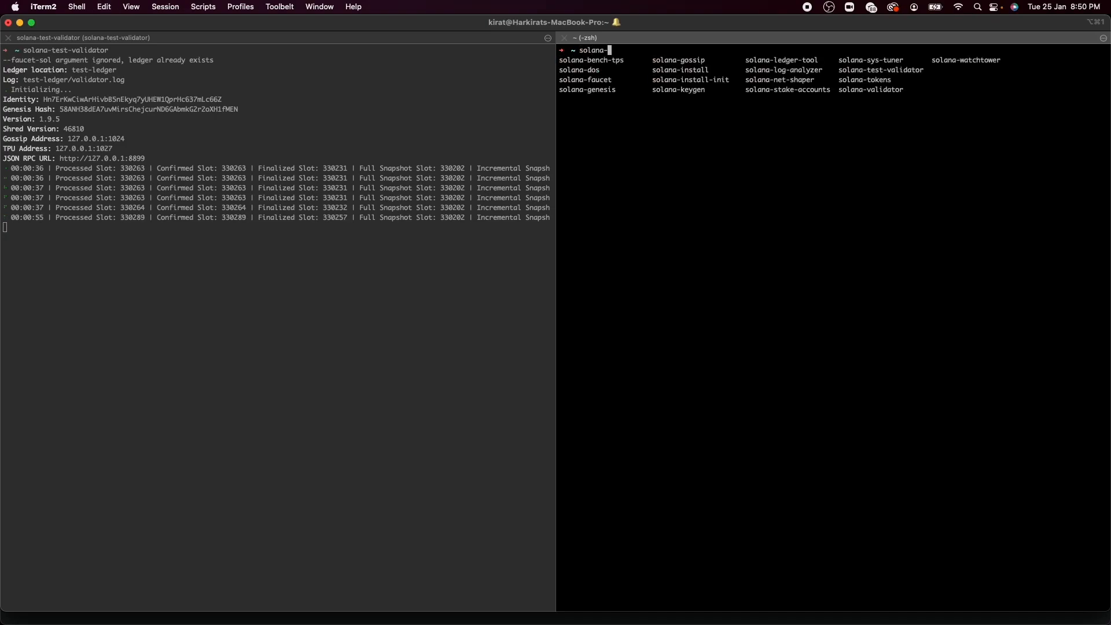
pyautogui.write('keygen')
pyautogui.press('Return')
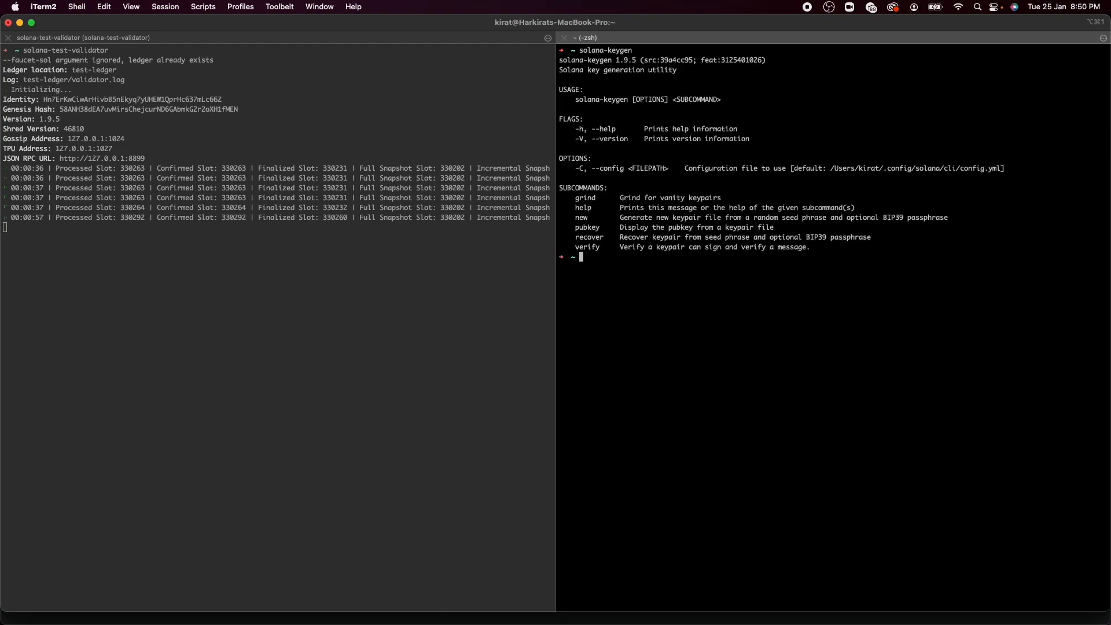
pyautogui.write('solana-keygen')
# Run solana-keygen new --force with no passphrase, writing the keypair to id.json
pyautogui.press('Up')
pyautogui.press('Left')
pyautogui.press('Left')
pyautogui.press('Left')
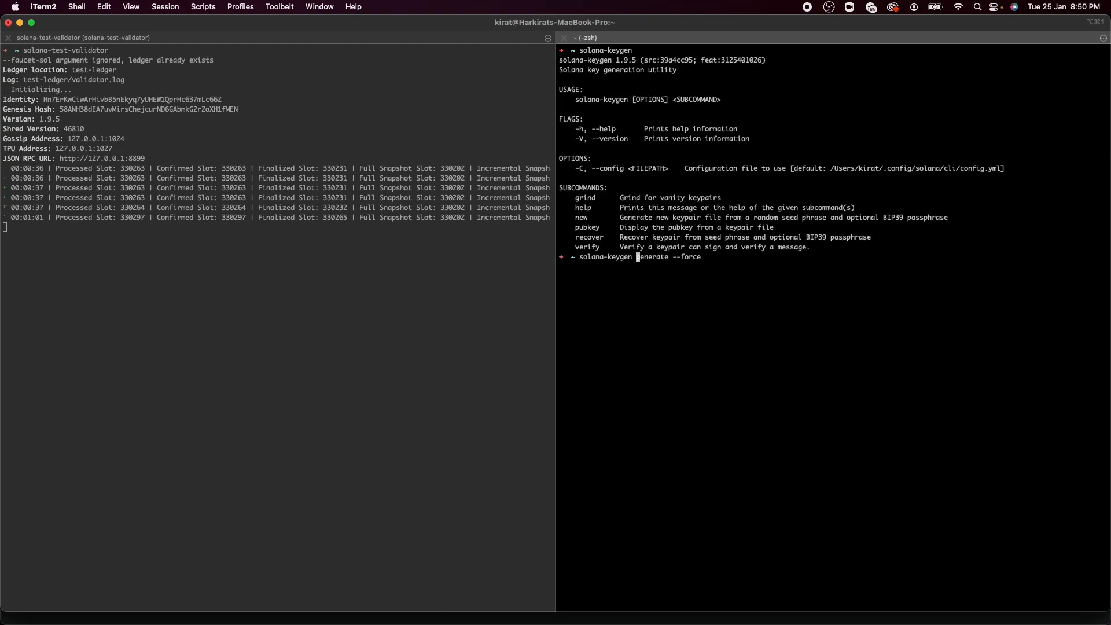
pyautogui.press('Left')
pyautogui.press('BackSpace')
pyautogui.press('BackSpace')
pyautogui.press('BackSpace')
pyautogui.write('new')
pyautogui.press('Return')
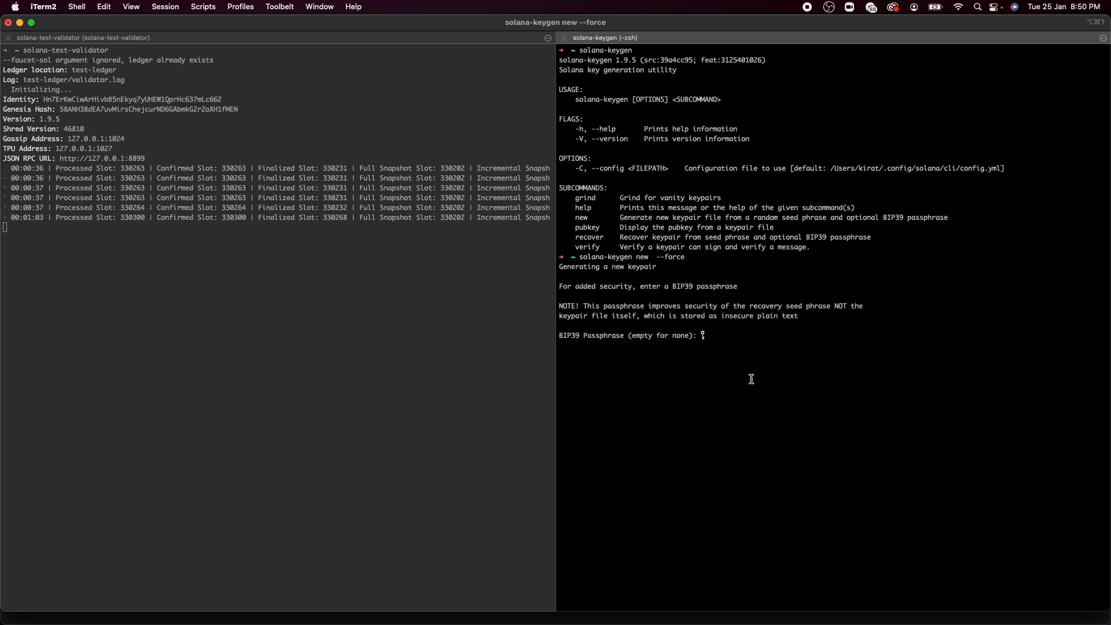
pyautogui.press('Return')
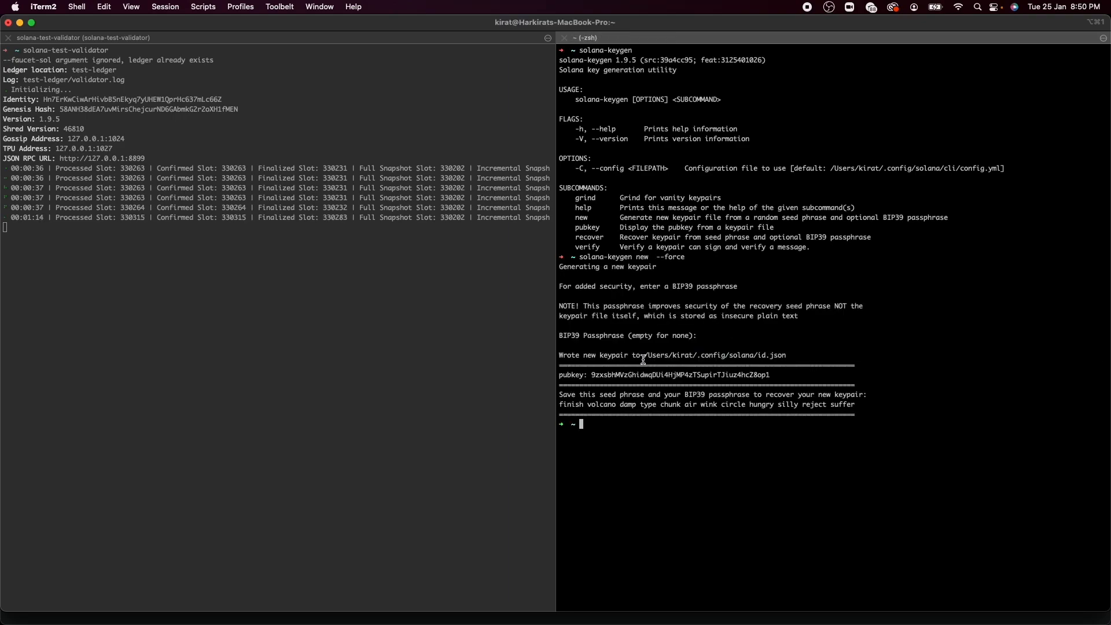
# Copy the id.json path and cat it to print the keypair byte array
pyautogui.moveTo(786, 355); pyautogui.dragTo(639, 359)
pyautogui.press('super+c')
pyautogui.press('super+k')
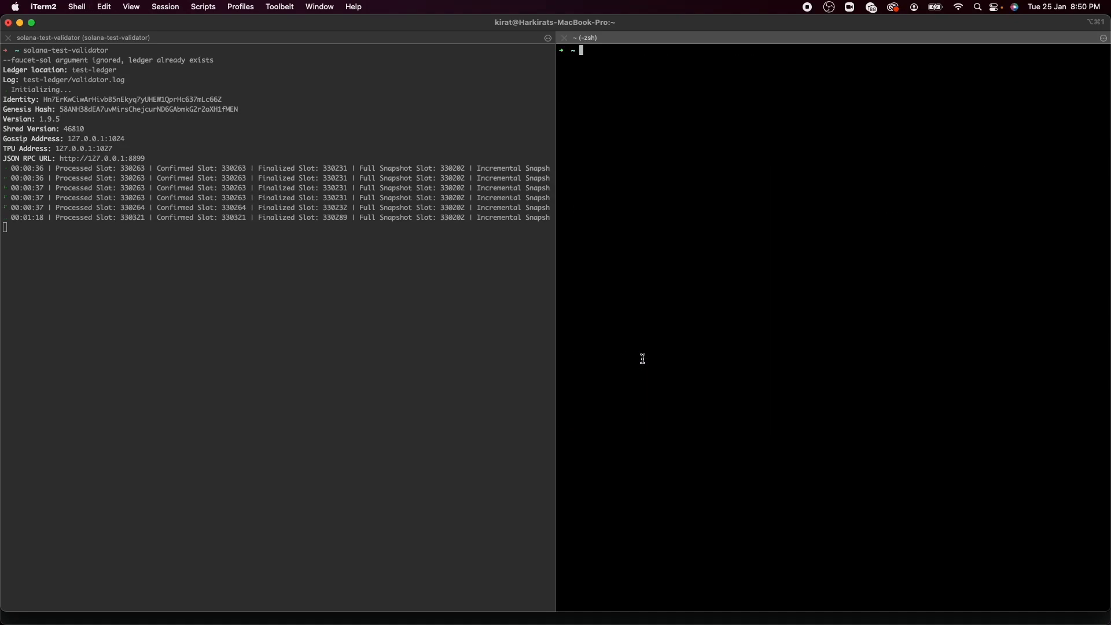
pyautogui.write('cat')
pyautogui.press('super+v')
pyautogui.press('Return')
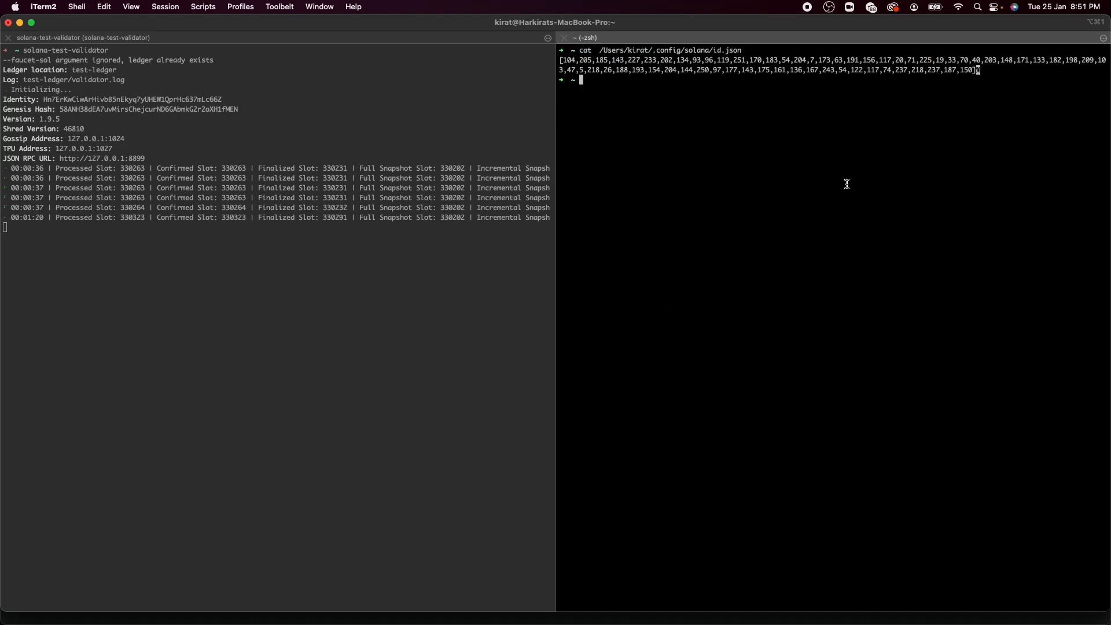
# Copy the printed private-key byte array and switch back to Chrome
pyautogui.moveTo(976, 71); pyautogui.dragTo(544, 63)
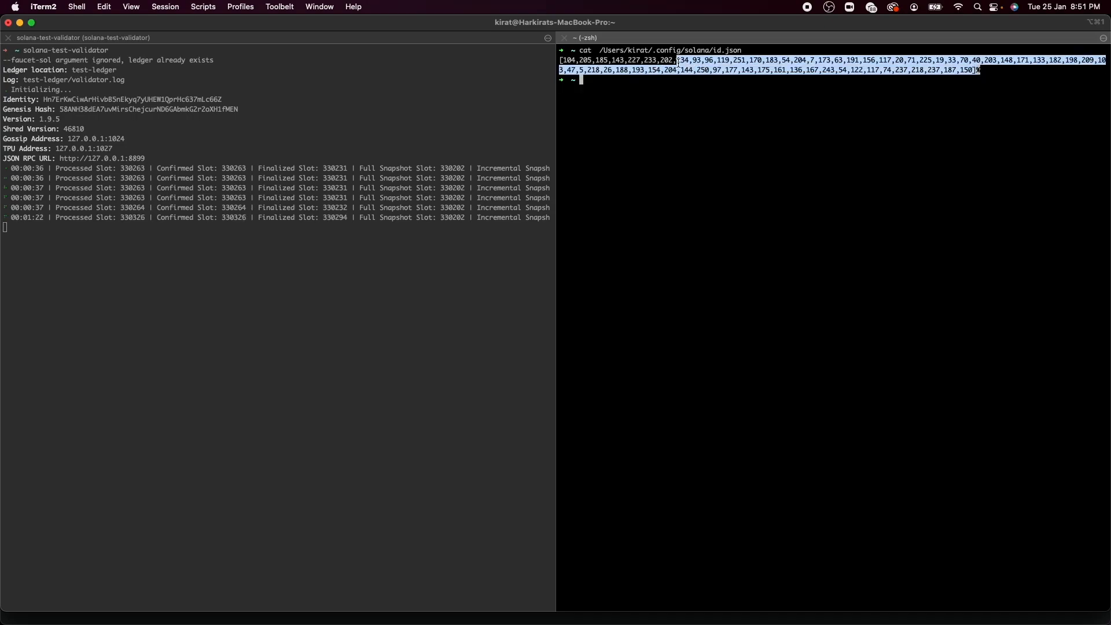
pyautogui.press('super+c')
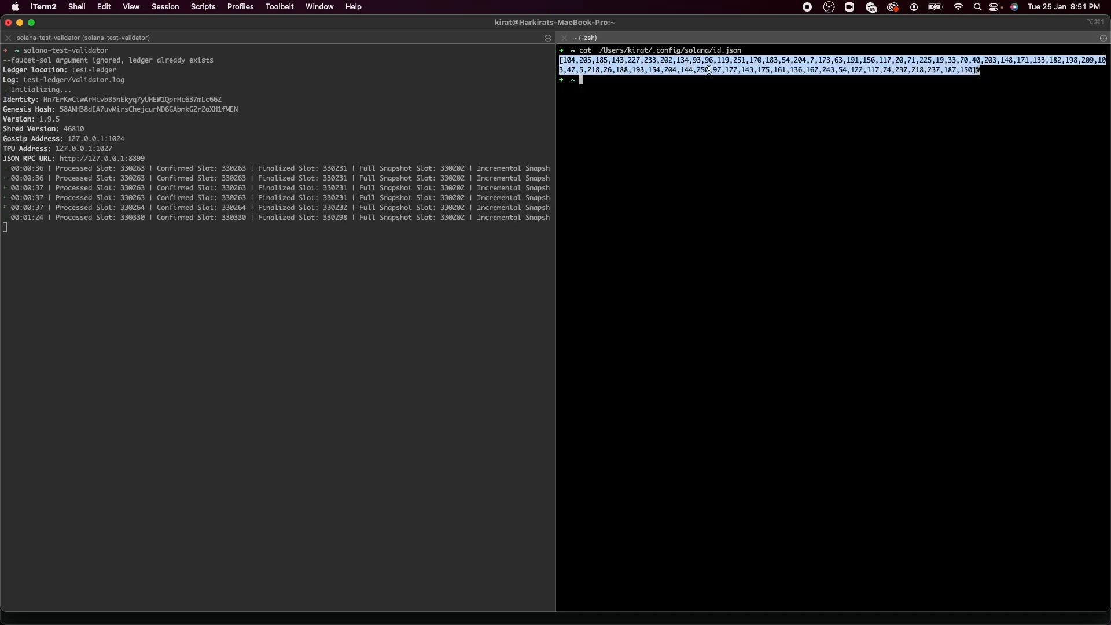
pyautogui.press('super+Tab')
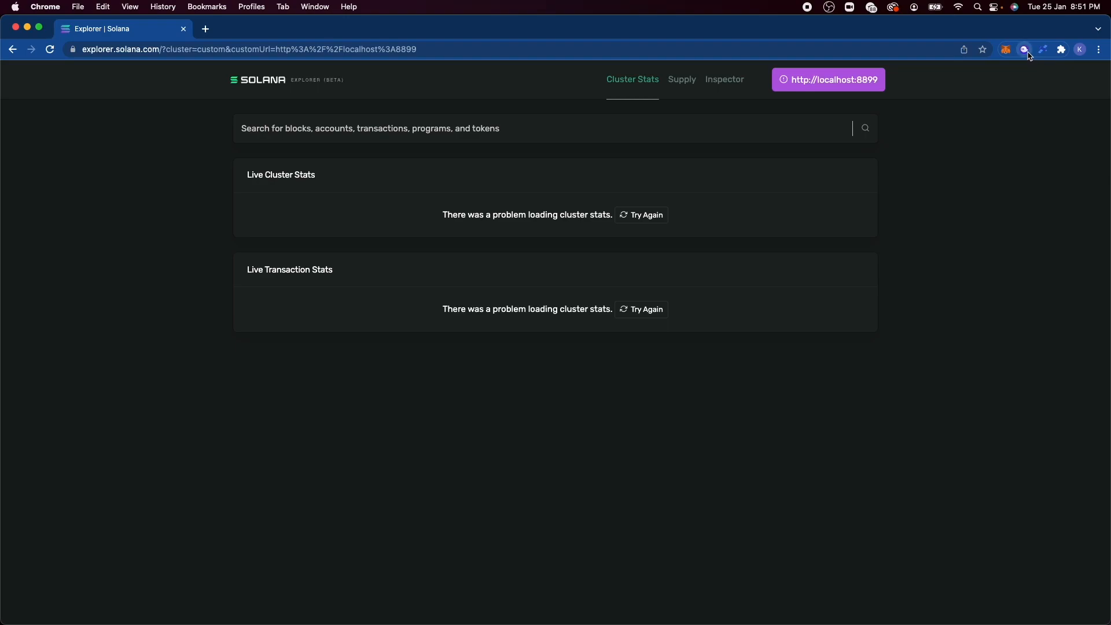
# Import the pasted private key into Phantom as a wallet named Fresh wallet
pyautogui.click(1024, 48)
pyautogui.click(838, 71)
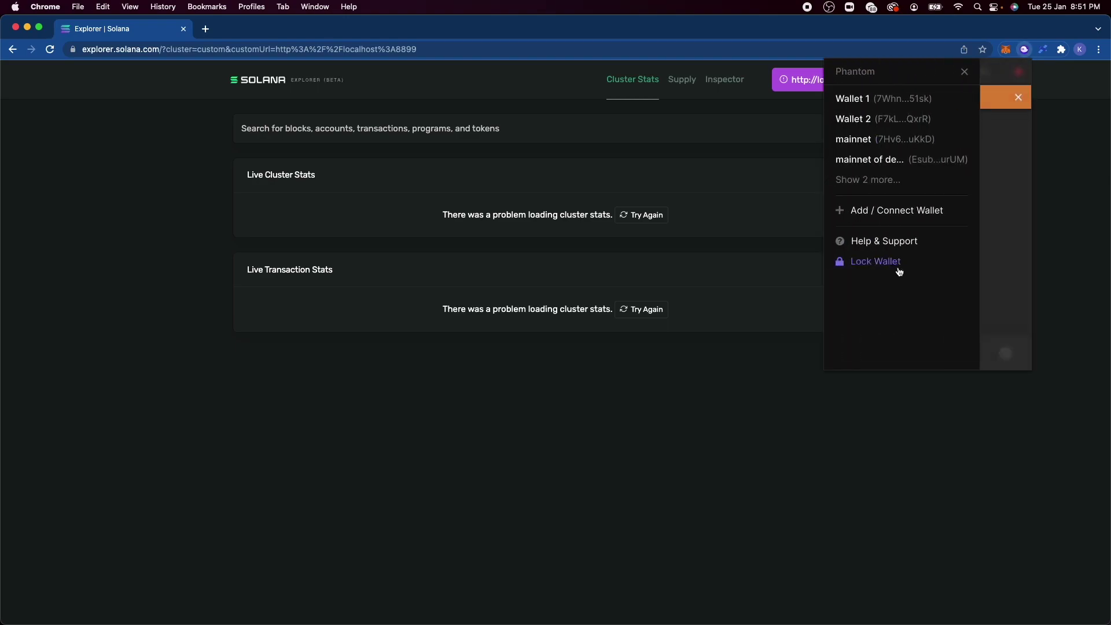
pyautogui.click(893, 211)
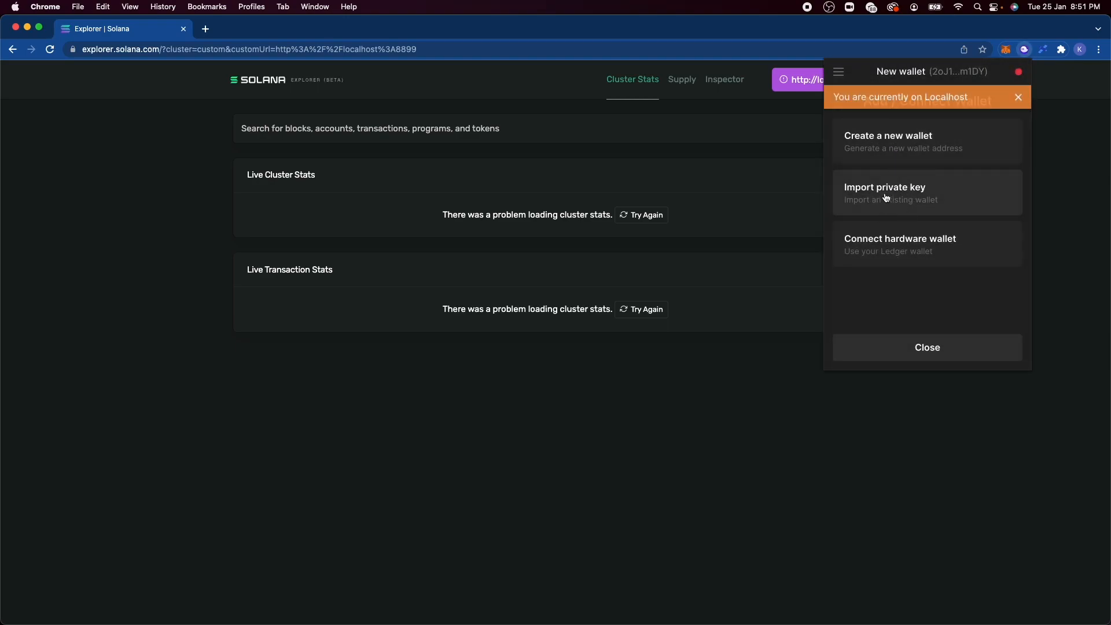
pyautogui.click(899, 198)
pyautogui.click(927, 260)
pyautogui.press('super+v')
pyautogui.click(903, 215)
pyautogui.write('Fresh wallet')
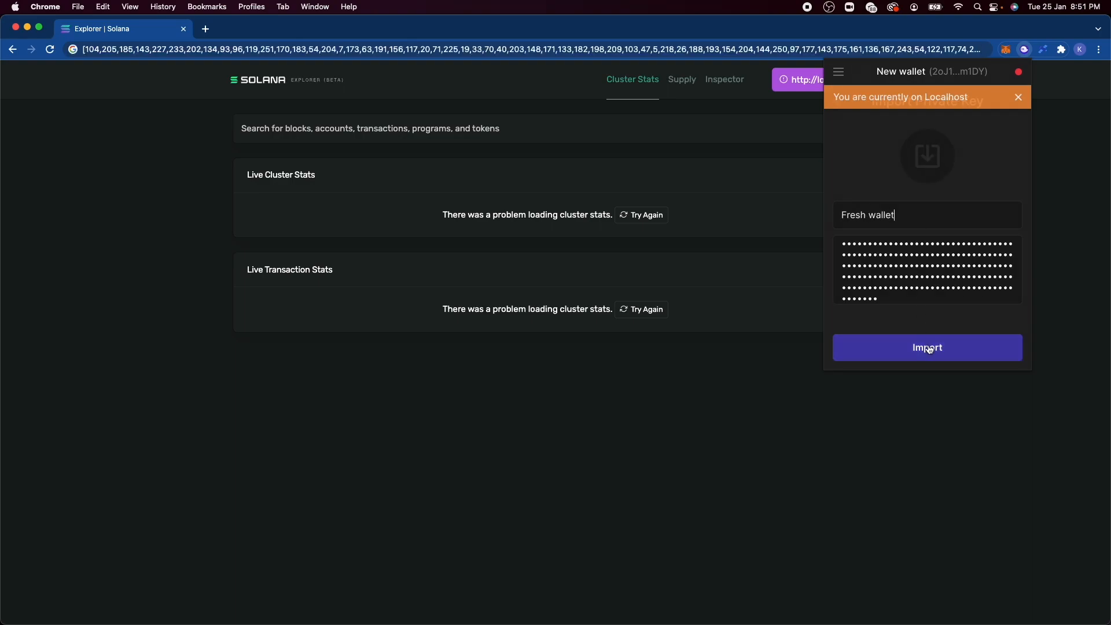
pyautogui.click(927, 347)
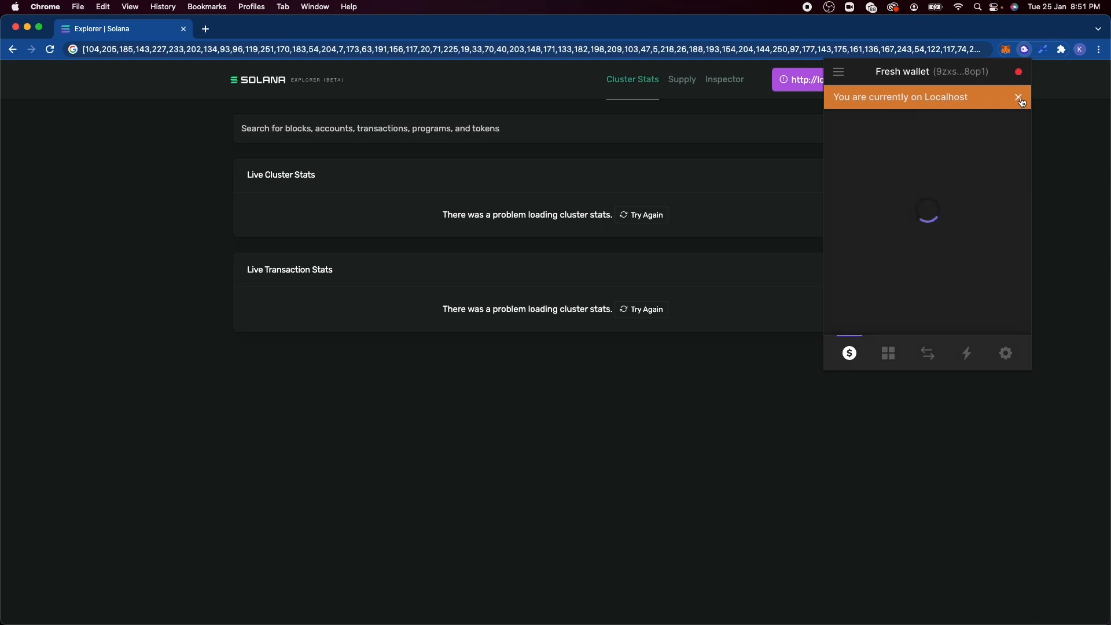
# Browse the Fresh wallet's collectibles and swap views, close Phantom and return to iTerm2
pyautogui.click(1020, 99)
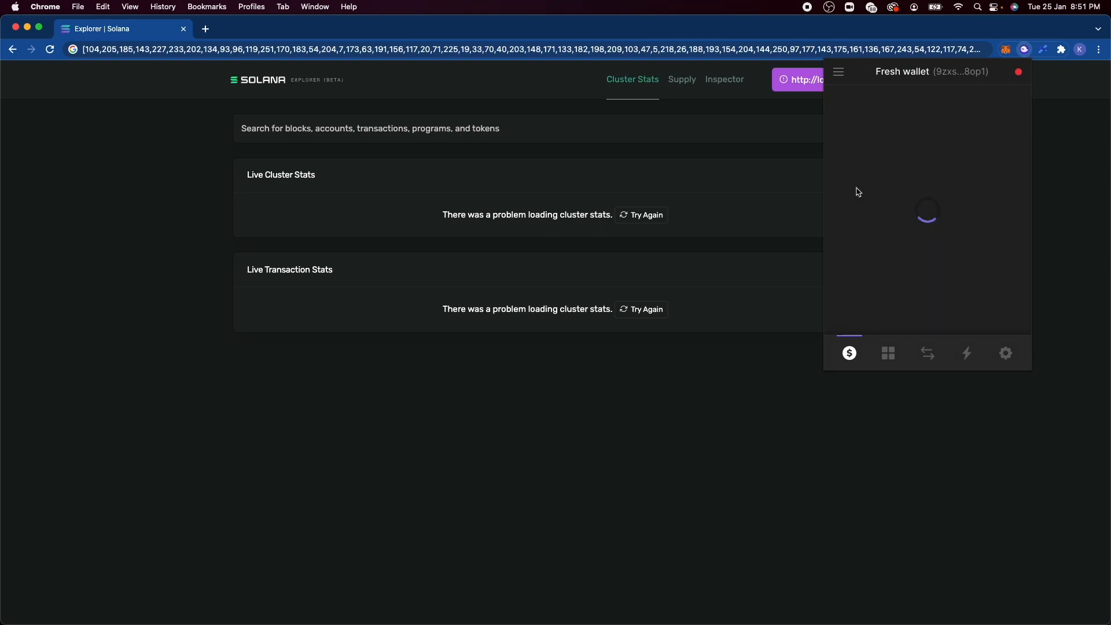
pyautogui.click(888, 352)
pyautogui.click(926, 353)
pyautogui.click(848, 352)
pyautogui.click(807, 408)
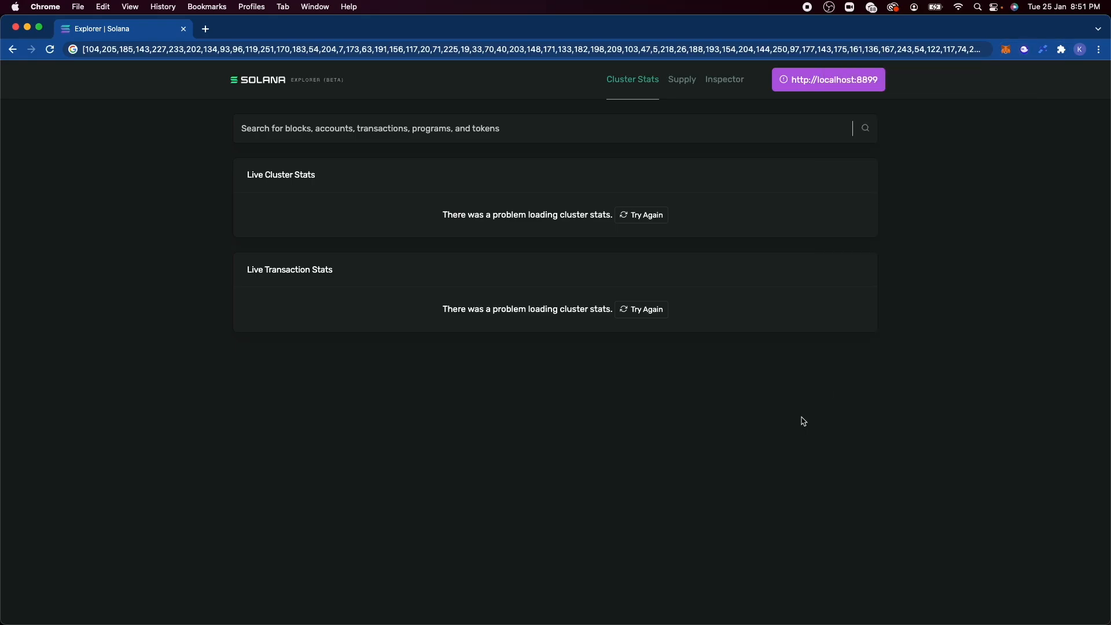
pyautogui.press('super+Tab')
pyautogui.click(697, 275)
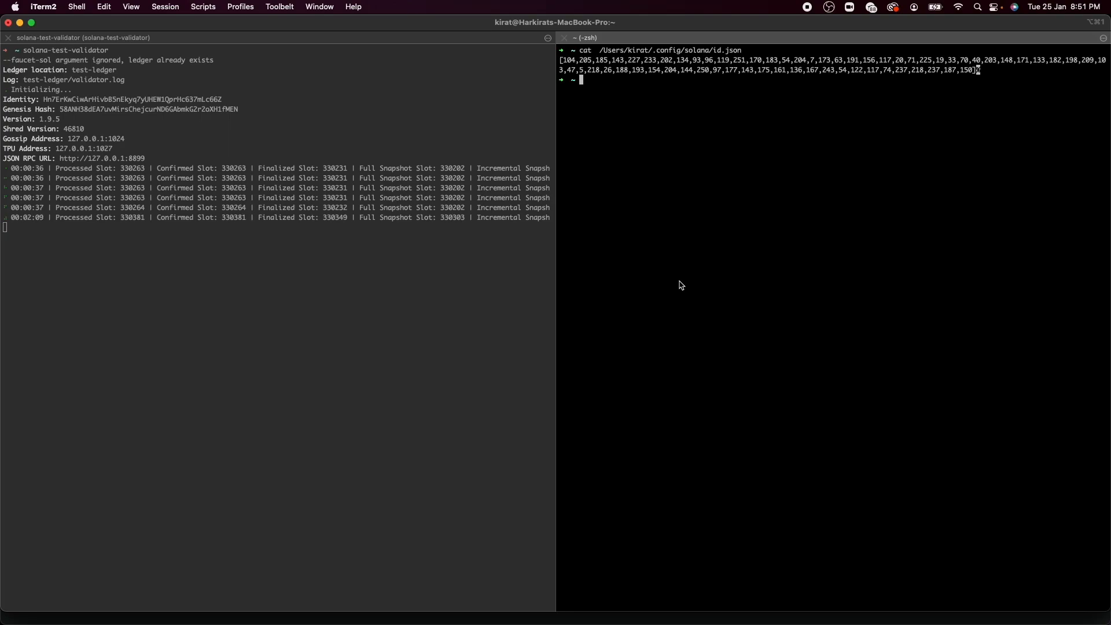
# Copy the Fresh wallet's address from Phantom
pyautogui.press('super+Tab')
pyautogui.click(1024, 50)
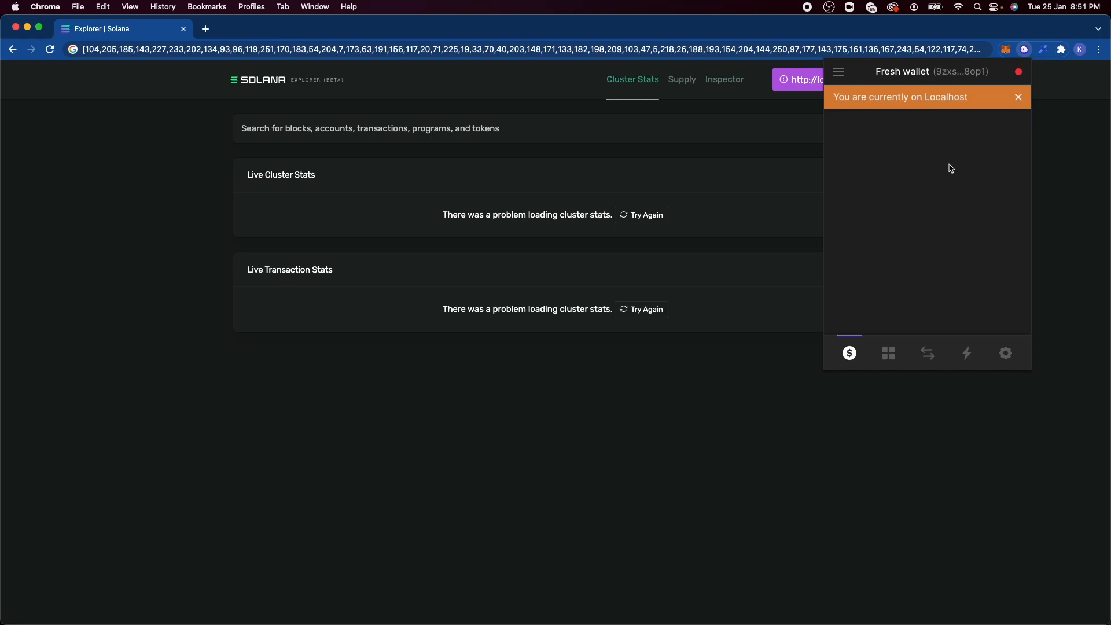
pyautogui.click(1020, 97)
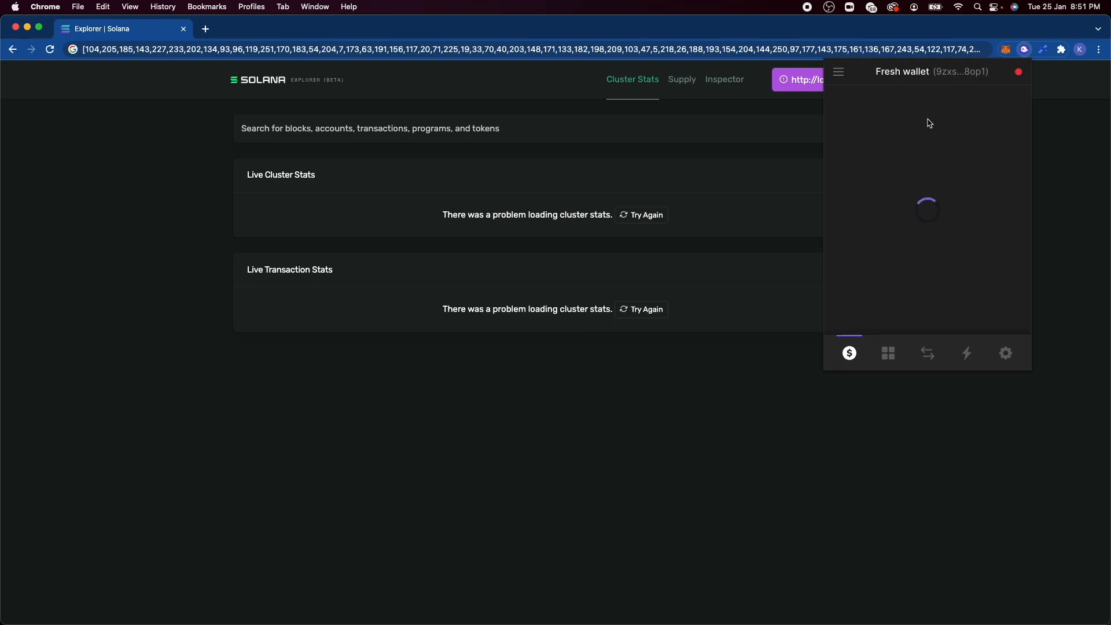
pyautogui.click(928, 73)
# Search the address in Solana Explorer and open its account page showing 0 SOL
pyautogui.click(374, 128)
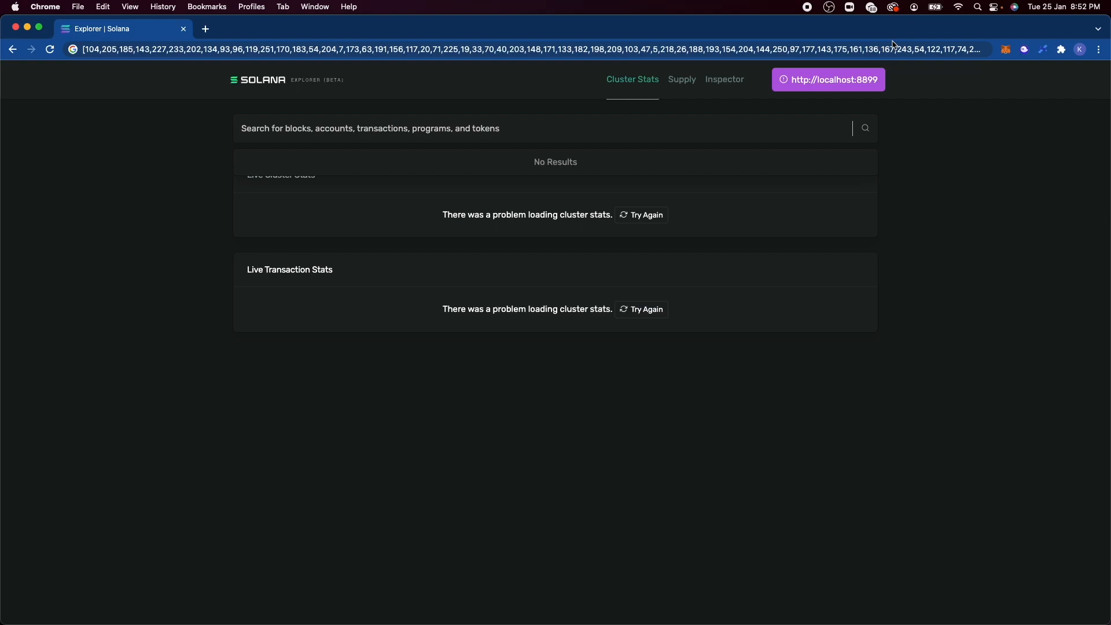
pyautogui.press('super+v')
pyautogui.click(563, 180)
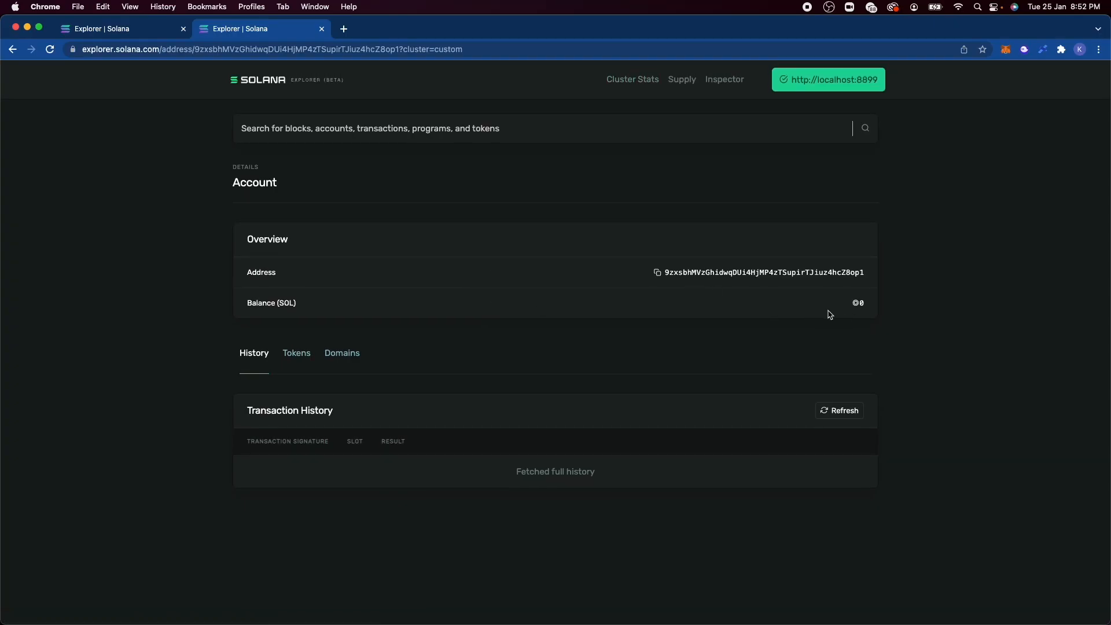
pyautogui.moveTo(865, 311); pyautogui.dragTo(841, 311)
pyautogui.click(1024, 49)
pyautogui.click(1017, 97)
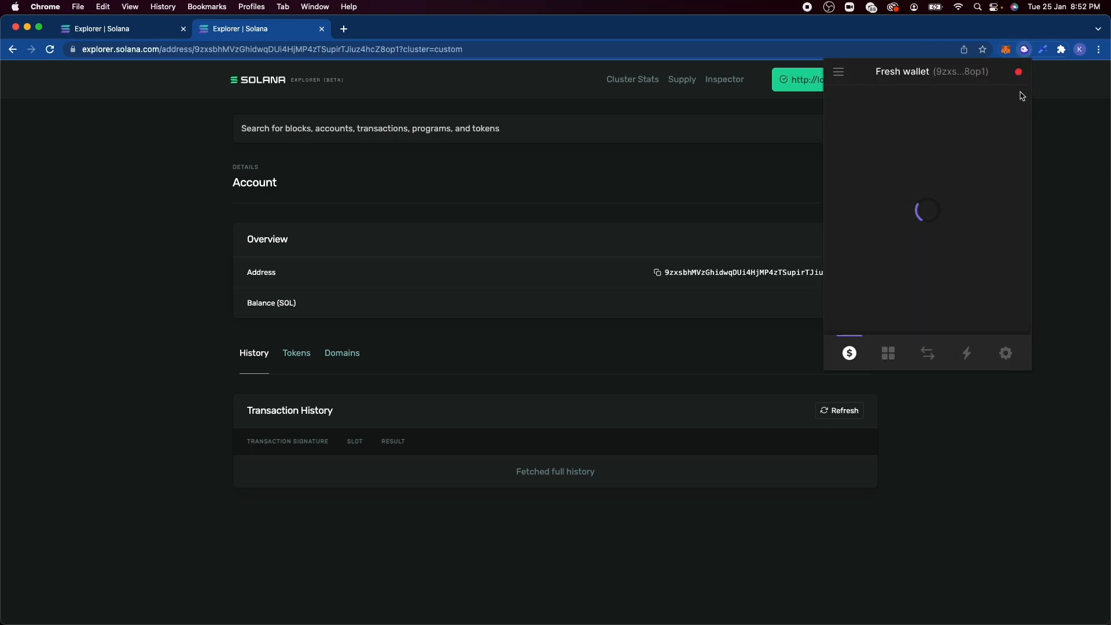
pyautogui.click(642, 286)
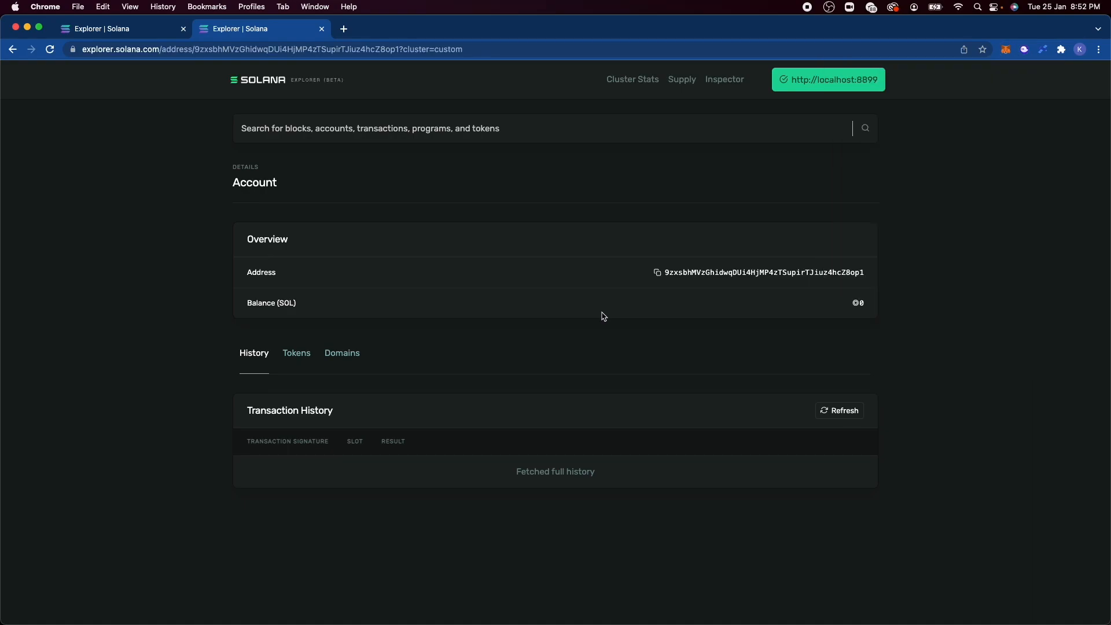
pyautogui.click(816, 90)
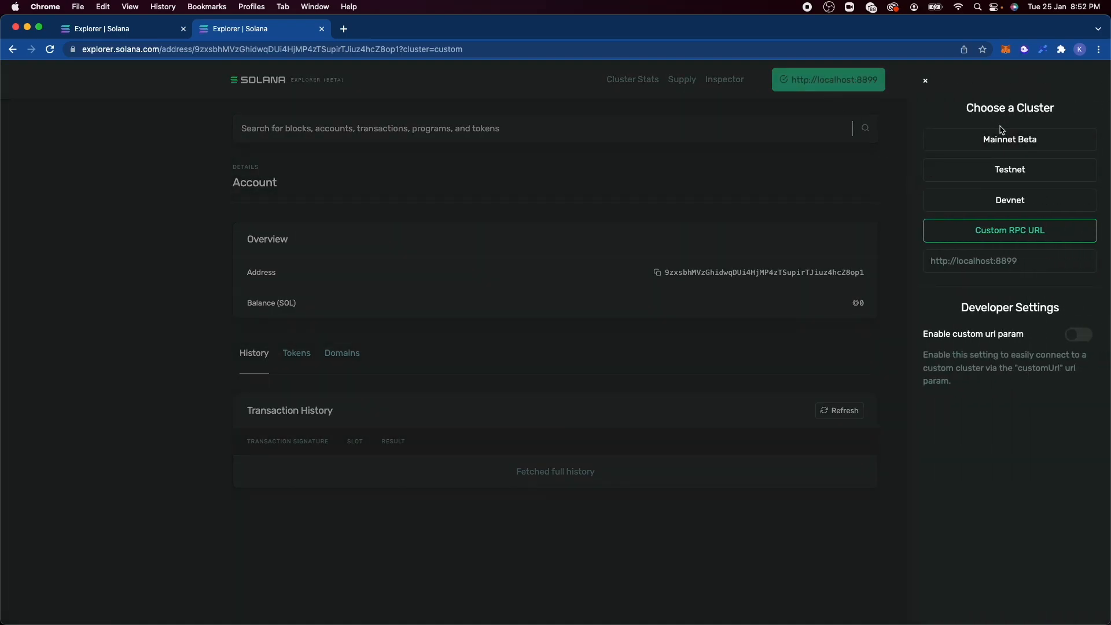
pyautogui.click(744, 222)
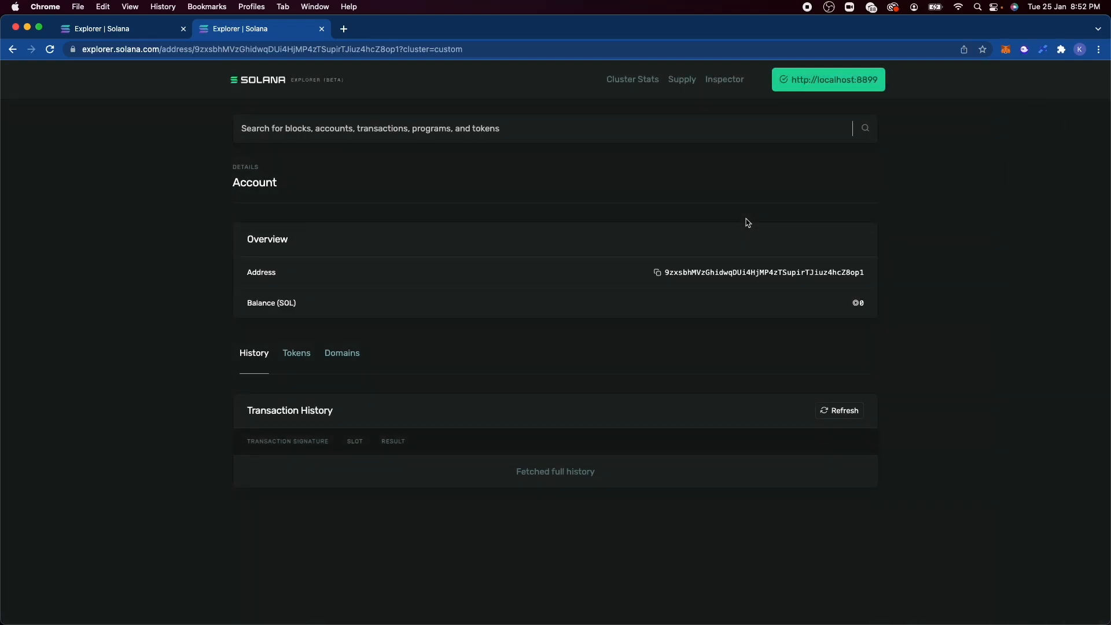
pyautogui.click(854, 90)
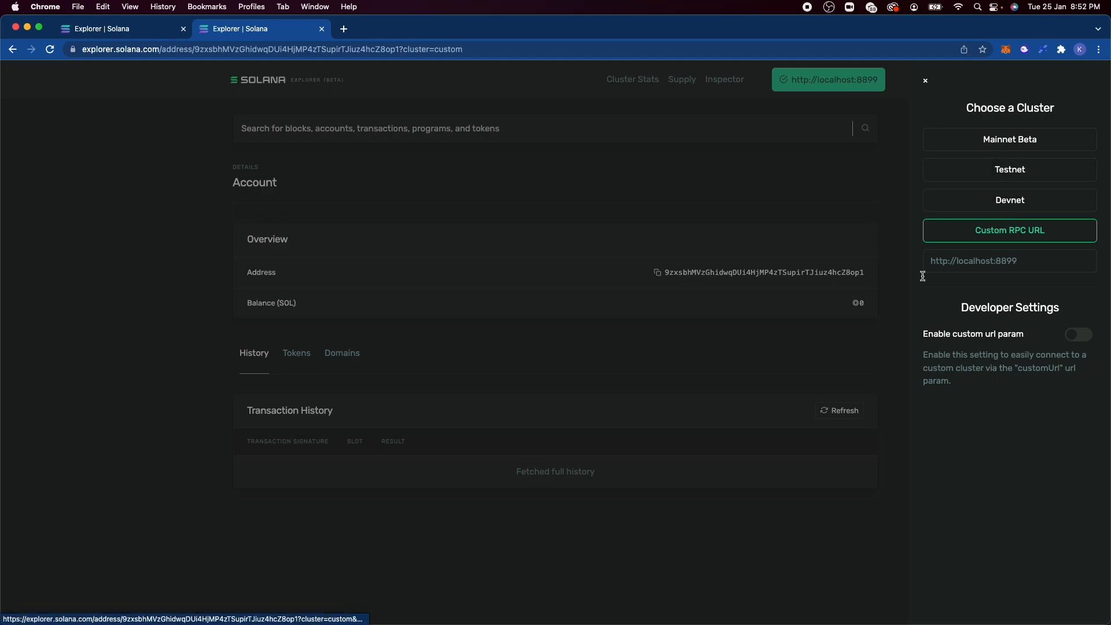
pyautogui.click(760, 381)
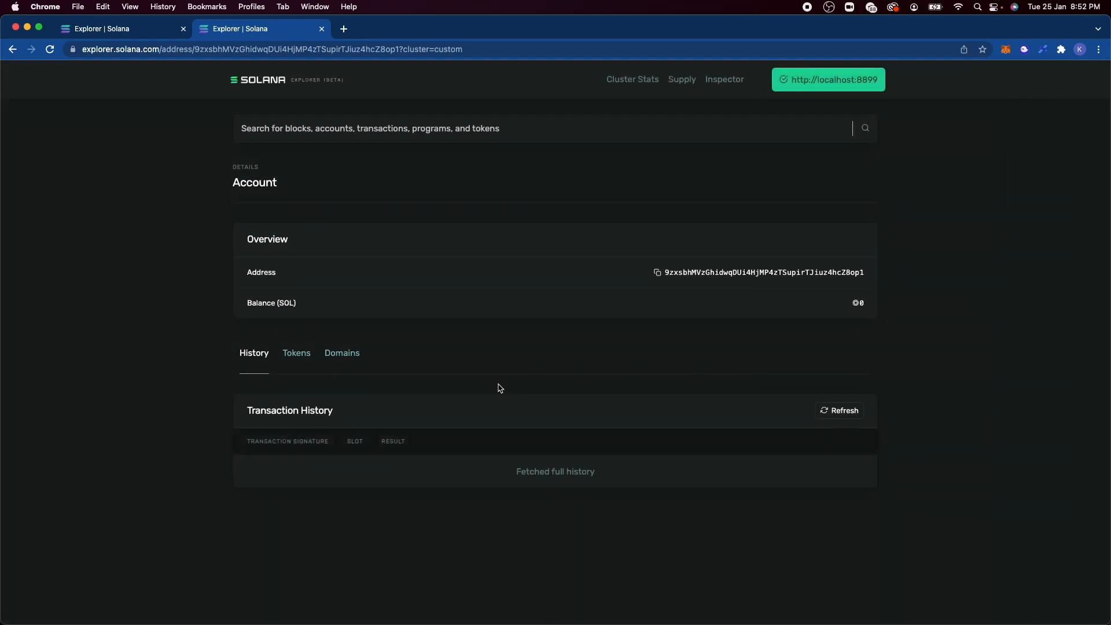
pyautogui.press('super+Tab')
# Run solana airdrop 1 in the right pane and return to the Explorer account page
pyautogui.click(565, 322)
pyautogui.write('solana air')
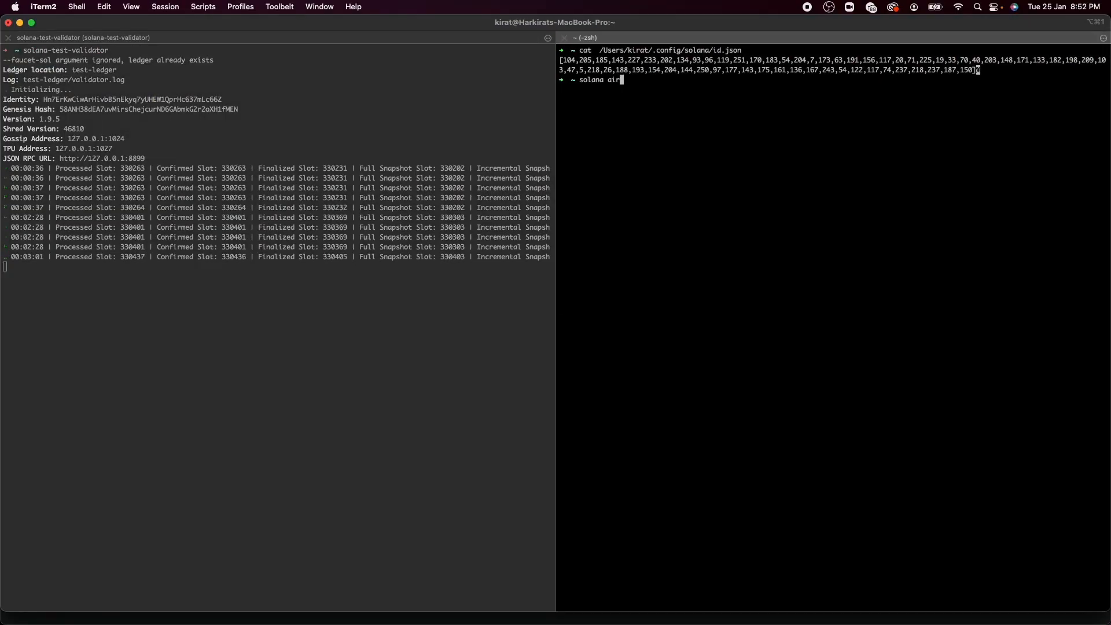
pyautogui.write('drop 1')
pyautogui.press('Return')
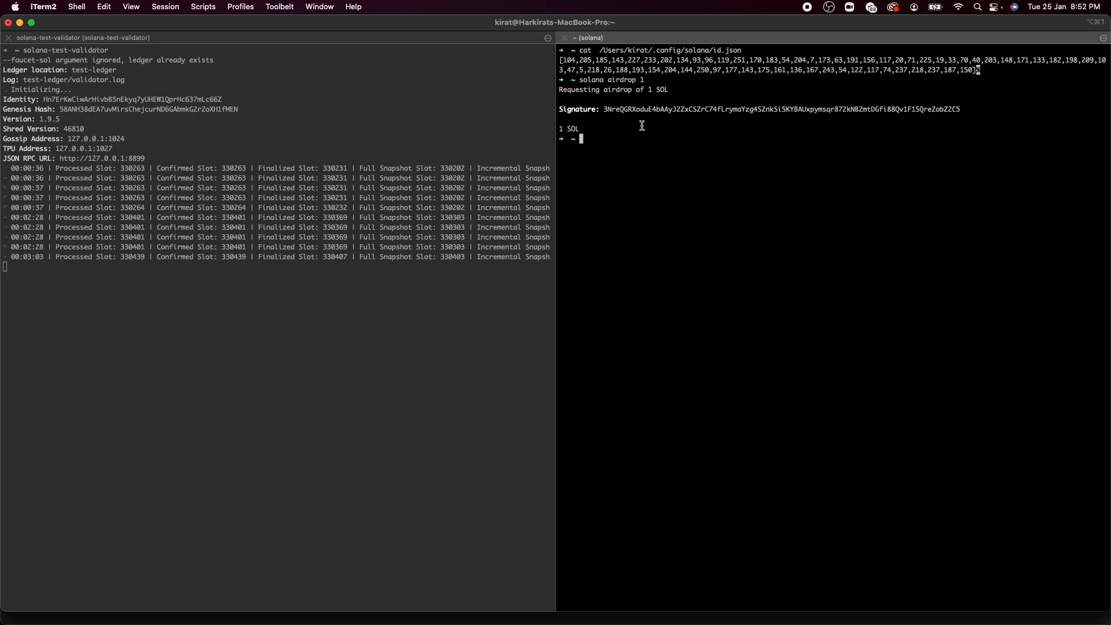
pyautogui.press('super+Tab')
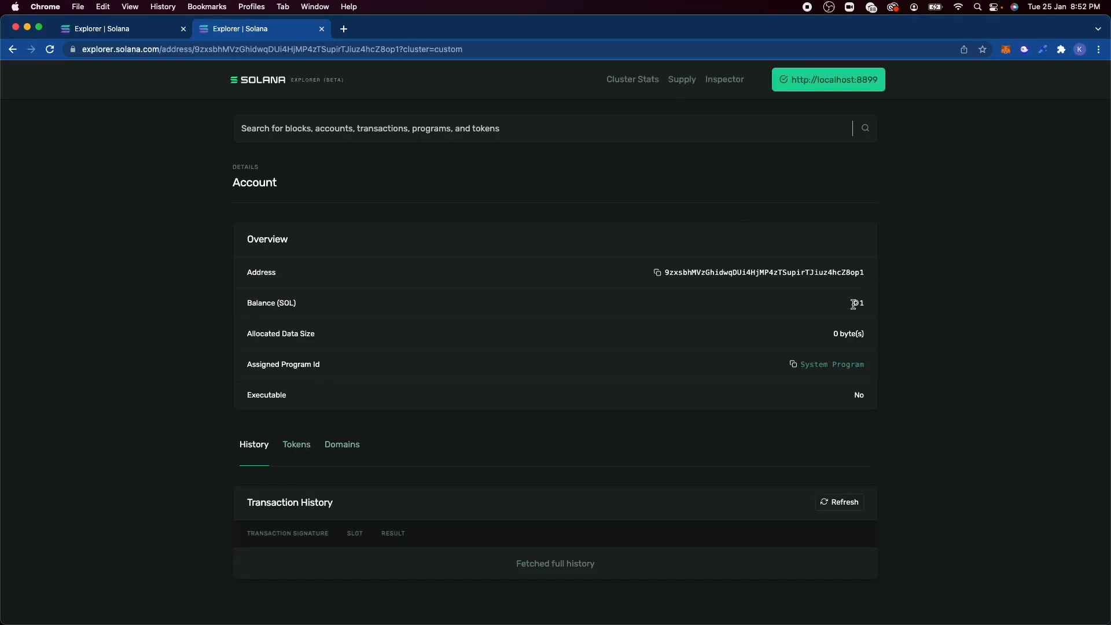
pyautogui.moveTo(853, 303); pyautogui.dragTo(895, 314)
pyautogui.click(895, 316)
pyautogui.doubleClick(859, 303)
pyautogui.click(945, 287)
# Create a solana folder with mkdir and cd into it
pyautogui.press('super+Tab')
pyautogui.hotkey('ctrl', 'l')
pyautogui.write('mkdi')
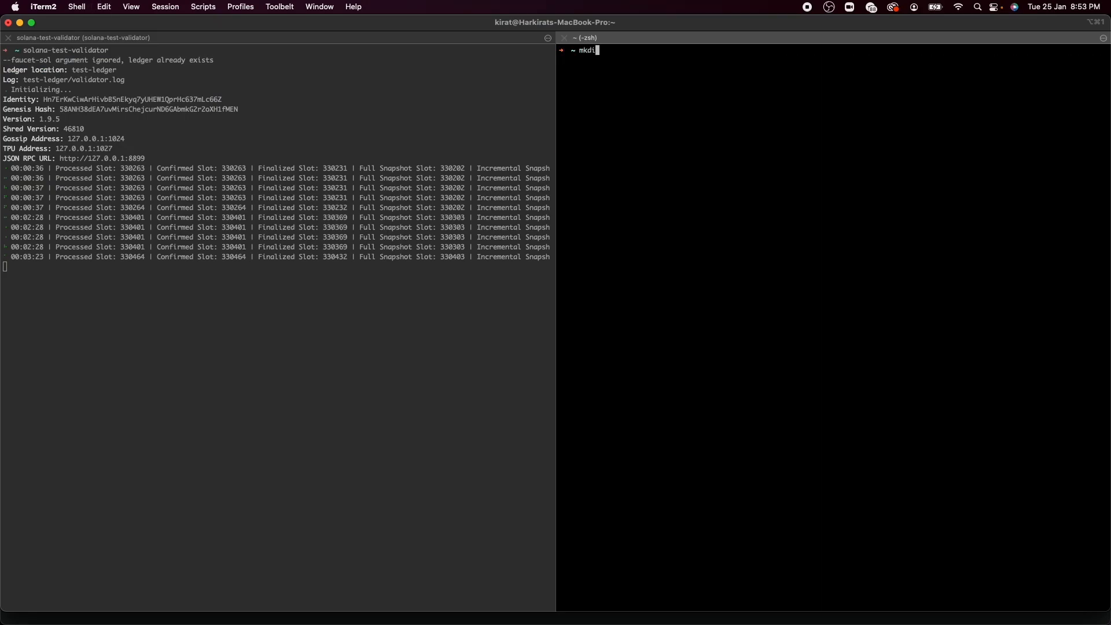
pyautogui.write('solana')
pyautogui.press('Return')
pyautogui.write('cd solana')
pyautogui.press('Return')
pyautogui.write('npm')
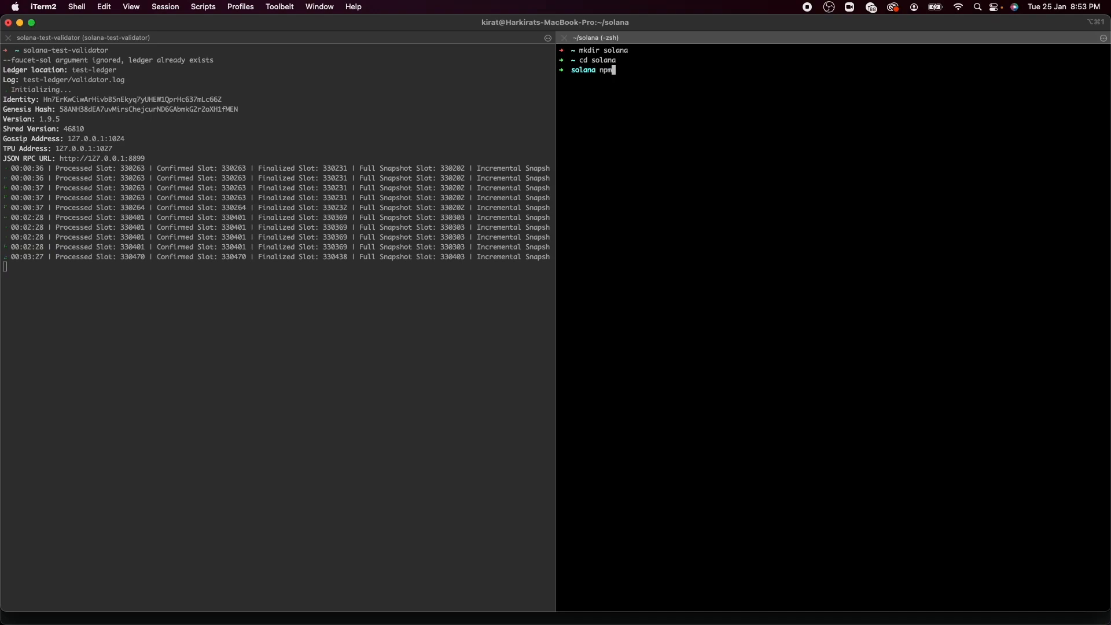
pyautogui.write(' init -y')
# Initialise package.json with npm init -y and install TypeScript 4.5.5 as a dev dependency
pyautogui.press('Return')
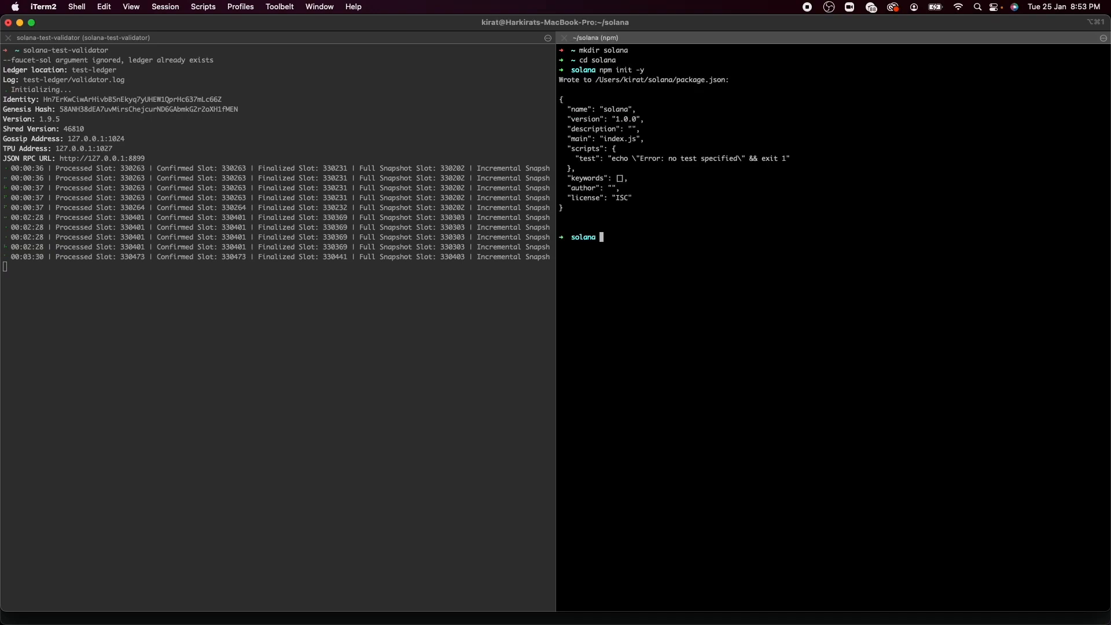
pyautogui.hotkey('ctrl', 'l')
pyautogui.write('ls')
pyautogui.press('Return')
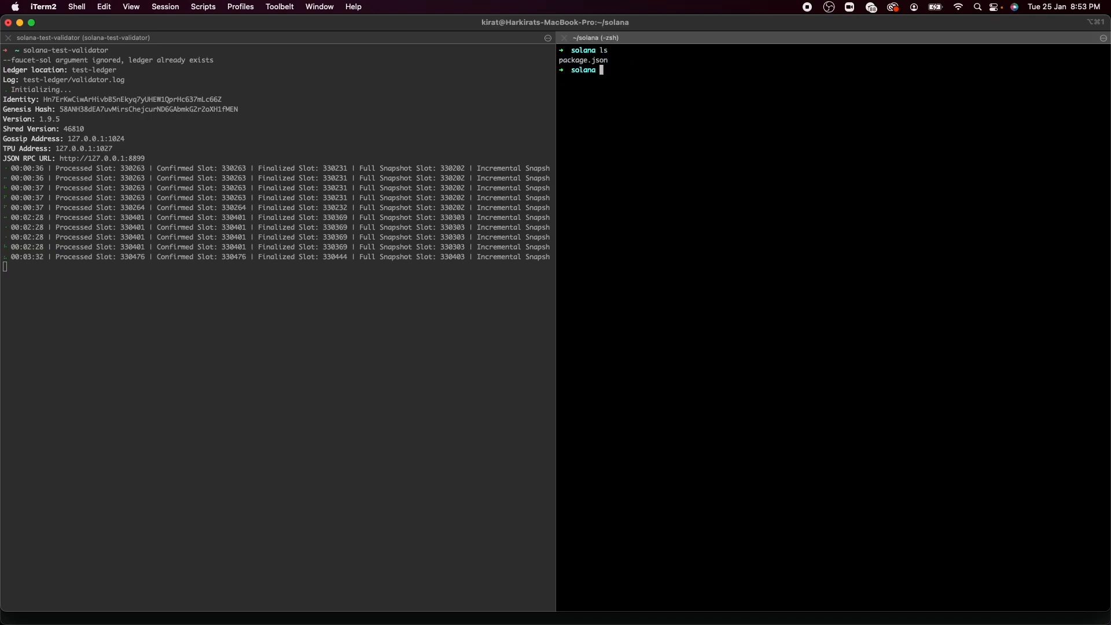
pyautogui.write('npm i --save-dev')
pyautogui.write('typescript')
pyautogui.press('Return')
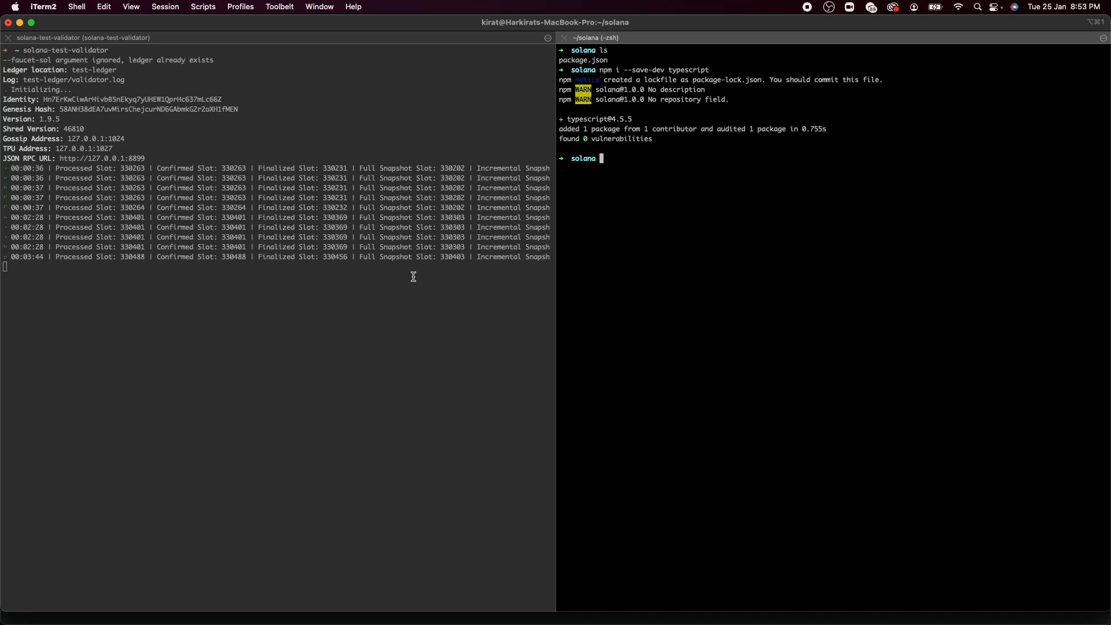
pyautogui.write('vi')
pyautogui.write(' ts')
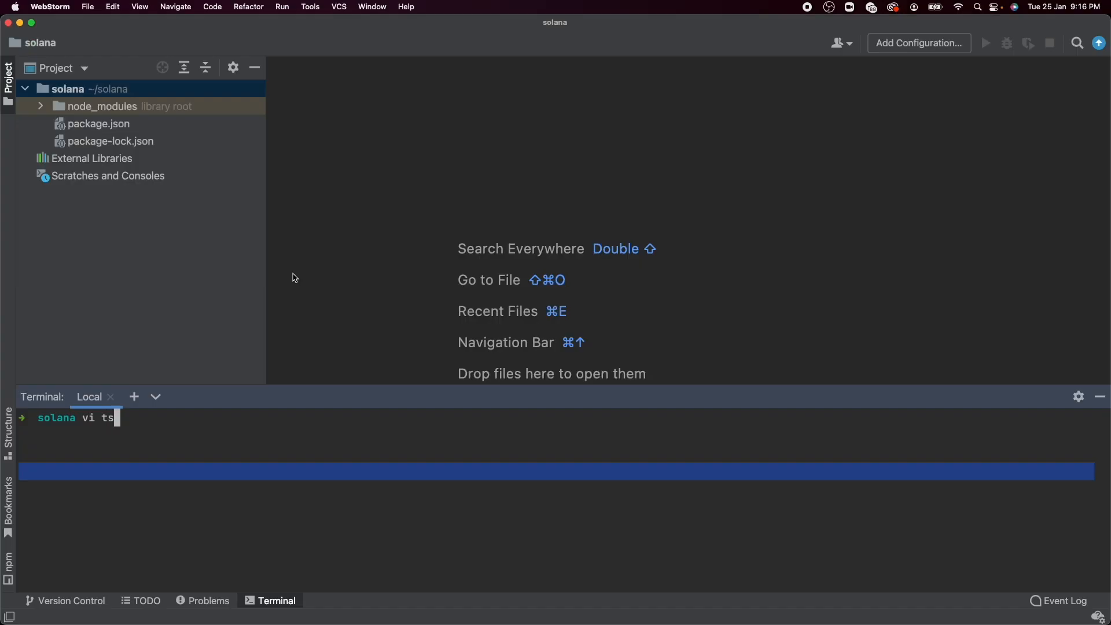
pyautogui.write('config.json')
# Create tsconfig.json in vi with the pasted commonjs/es6/dist compiler configuration and save it
pyautogui.press('Return')
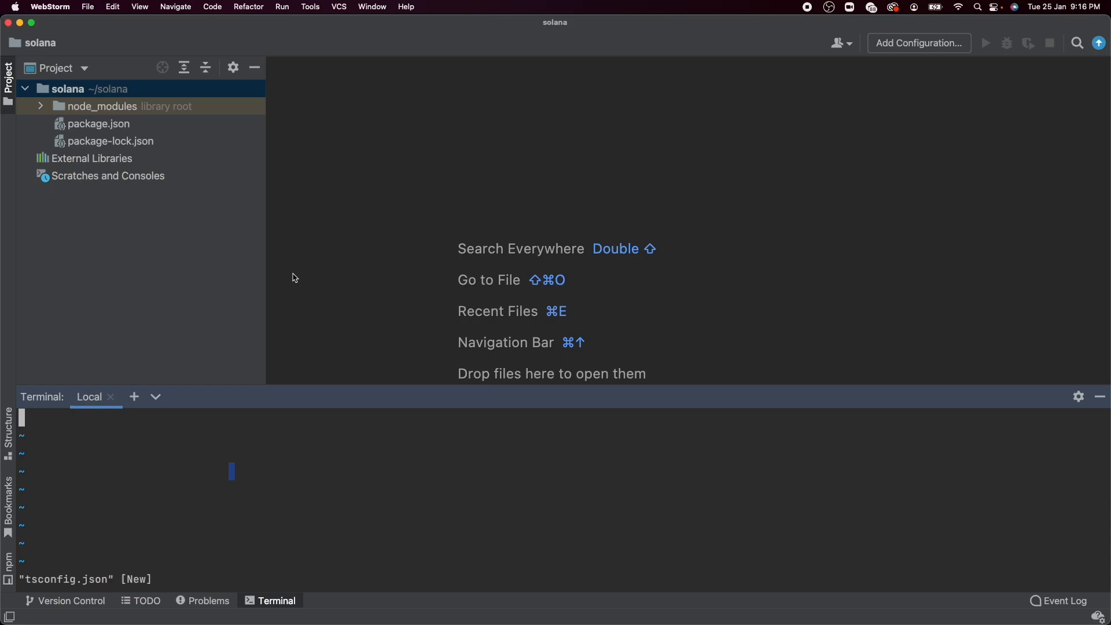
pyautogui.press('i')
pyautogui.press('super+v')
pyautogui.press('Escape')
pyautogui.write(':w')
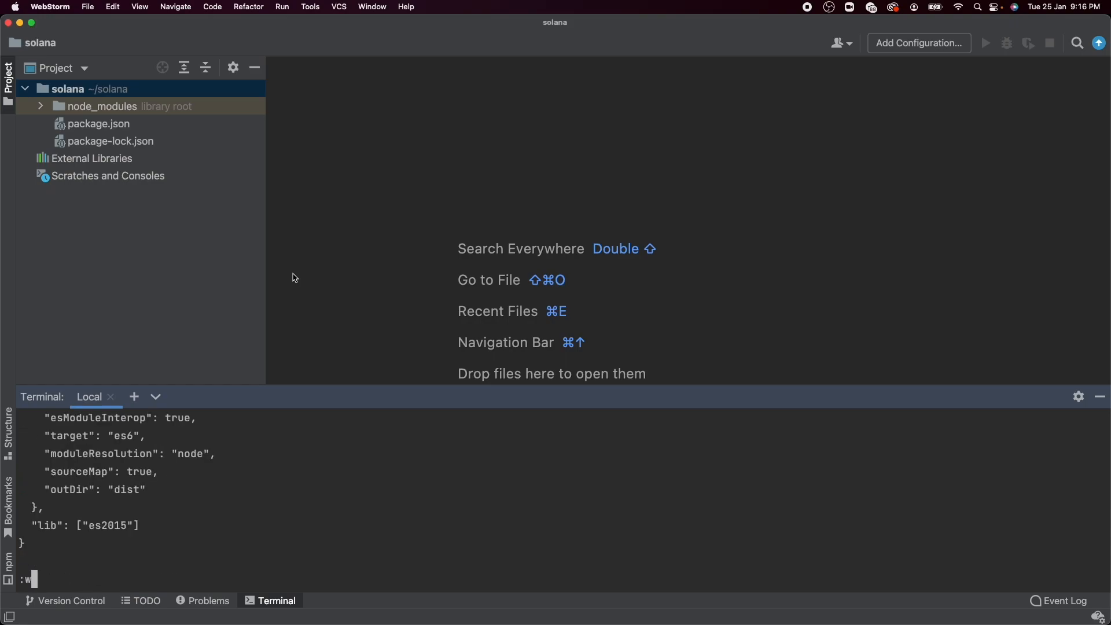
pyautogui.write('q')
pyautogui.press('Return')
# Bring tsconfig.json up in the editor via Search Everywhere, then clear the terminal
pyautogui.press('shift')
pyautogui.press('shift')
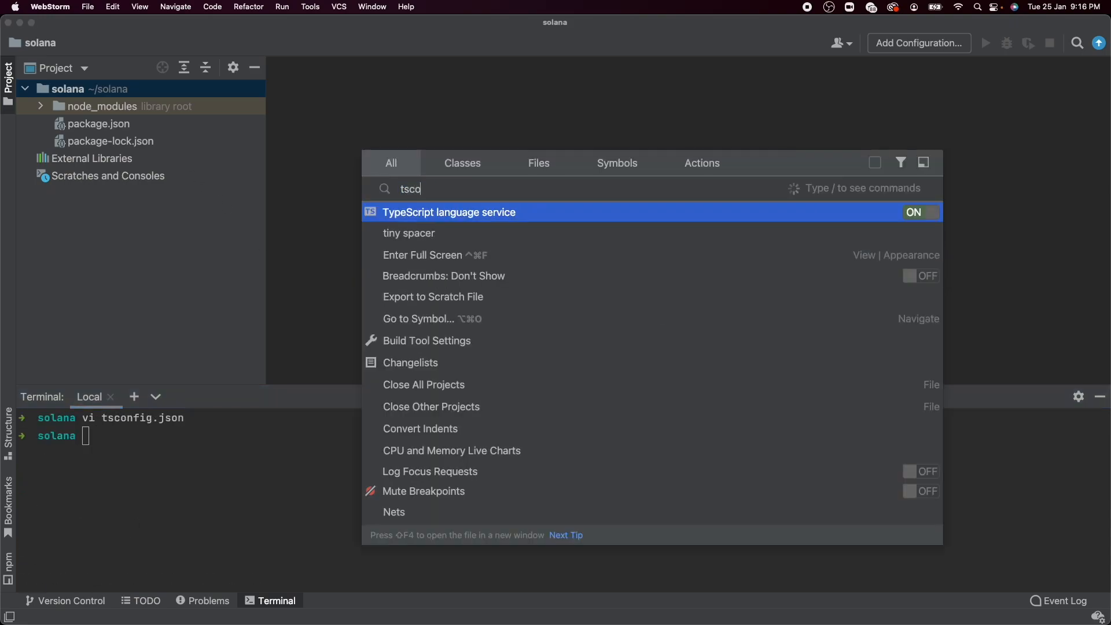
pyautogui.write('tsco')
pyautogui.press('Return')
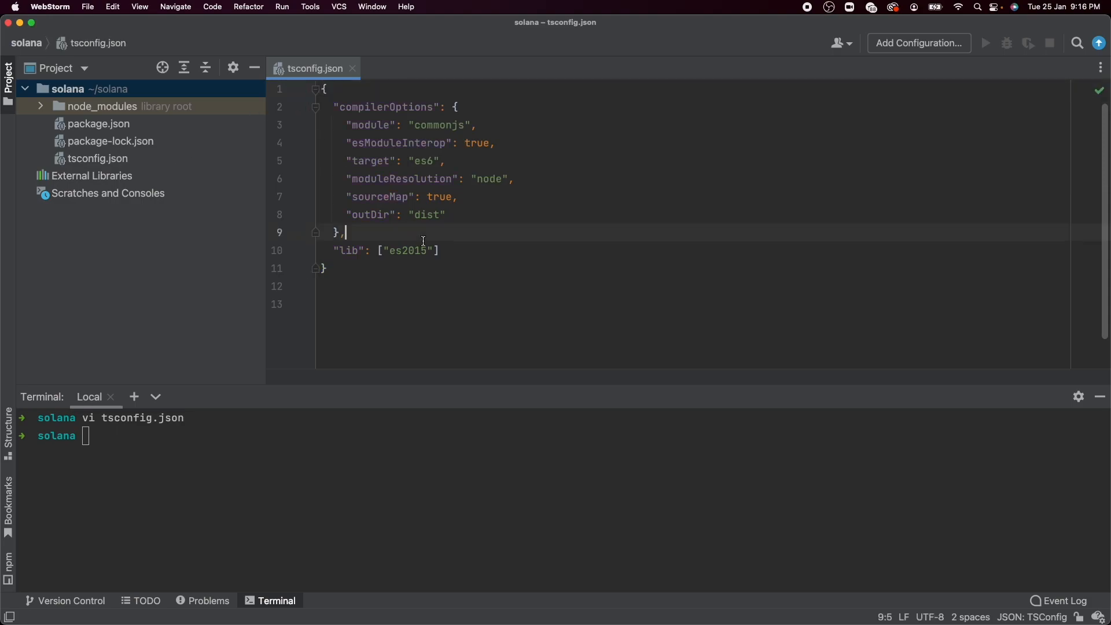
pyautogui.click(446, 284)
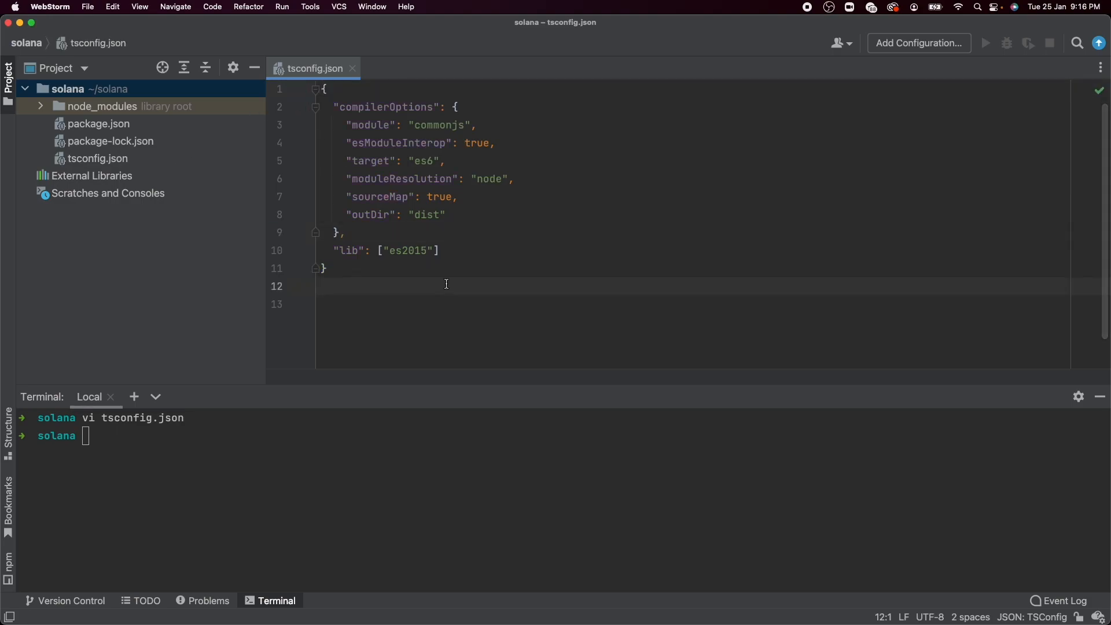
pyautogui.click(288, 478)
pyautogui.hotkey('ctrl', 'l')
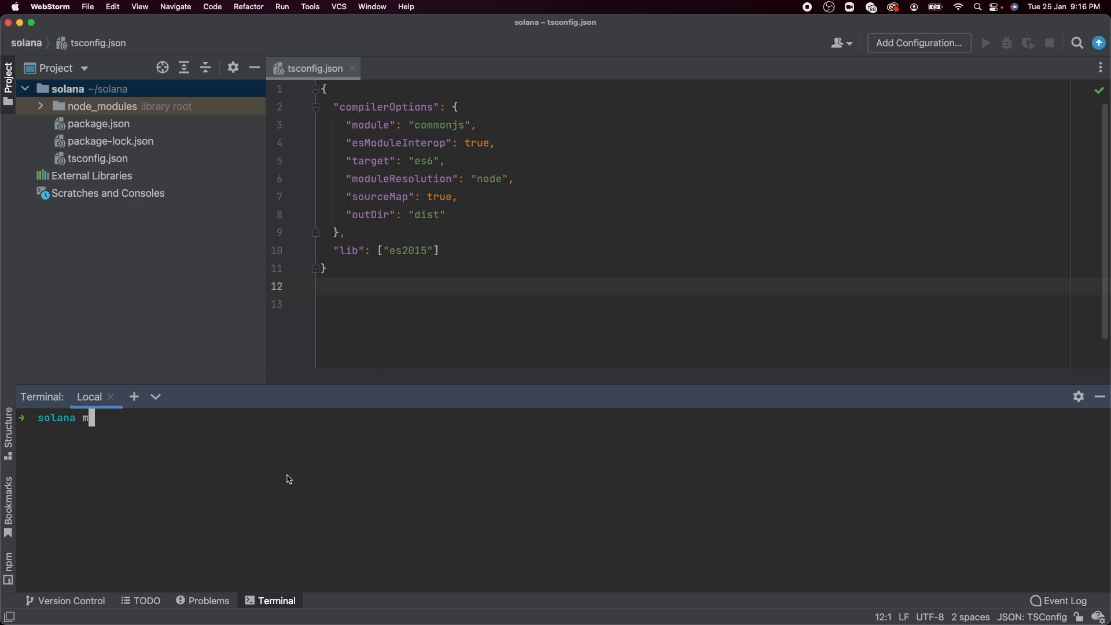
pyautogui.write('mkdir airdrop')
# Create the airdrop folder and change into it in the terminal
pyautogui.press('Return')
pyautogui.write('cd')
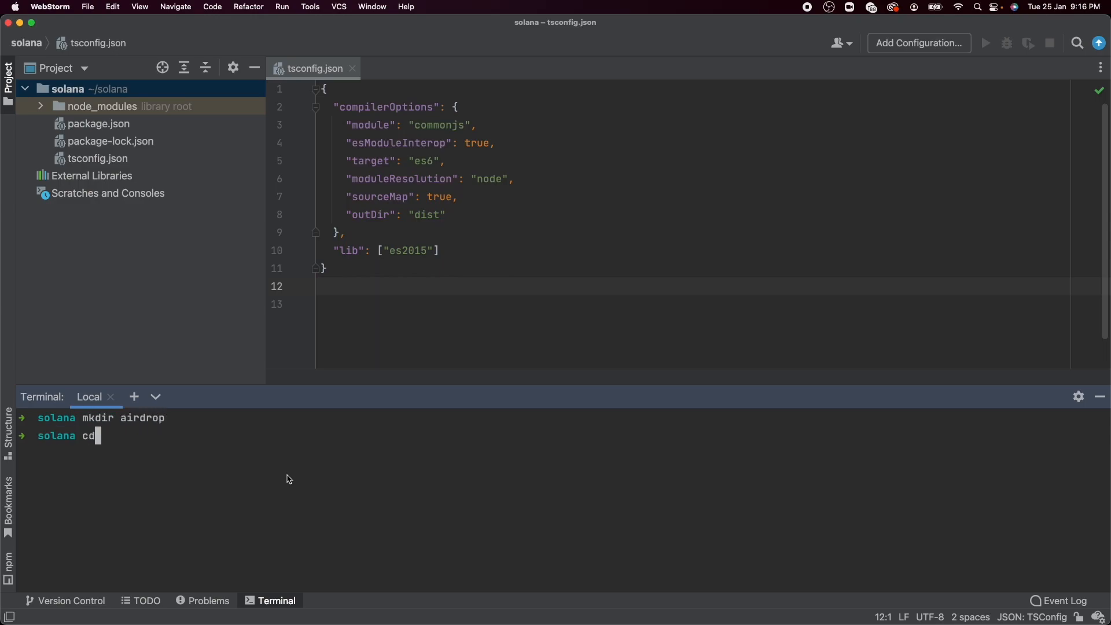
pyautogui.write(' c')
pyautogui.press('BackSpace')
pyautogui.write('airdrop/')
pyautogui.press('Return')
pyautogui.hotkey('ctrl', 'l')
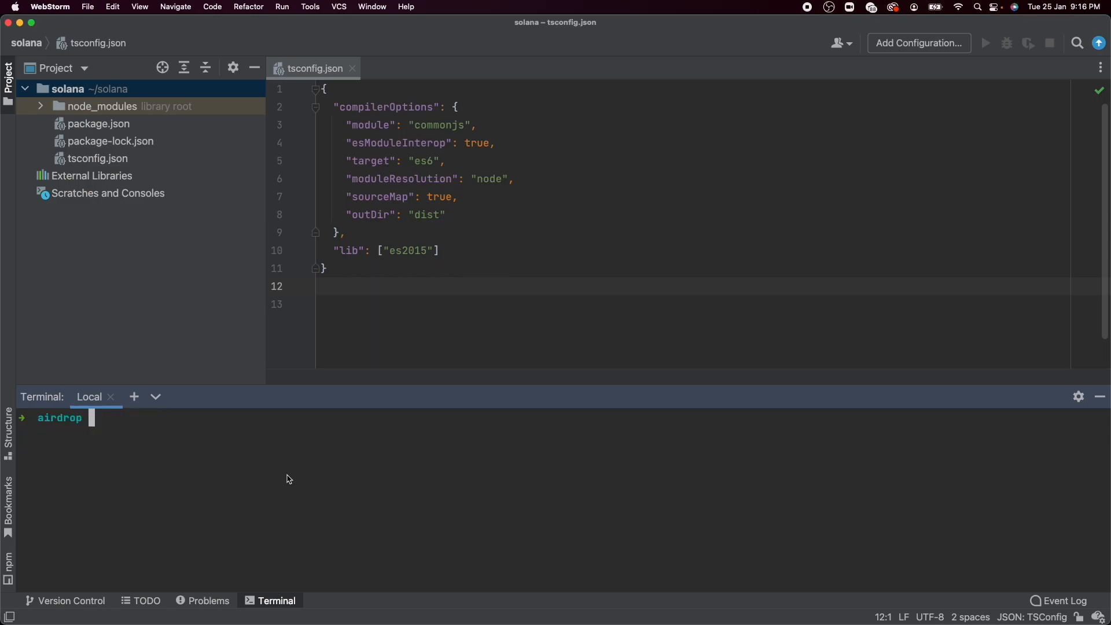
pyautogui.write('vi index.ts')
# Create an empty index.ts with vi and bring it up in the editor
pyautogui.press('Return')
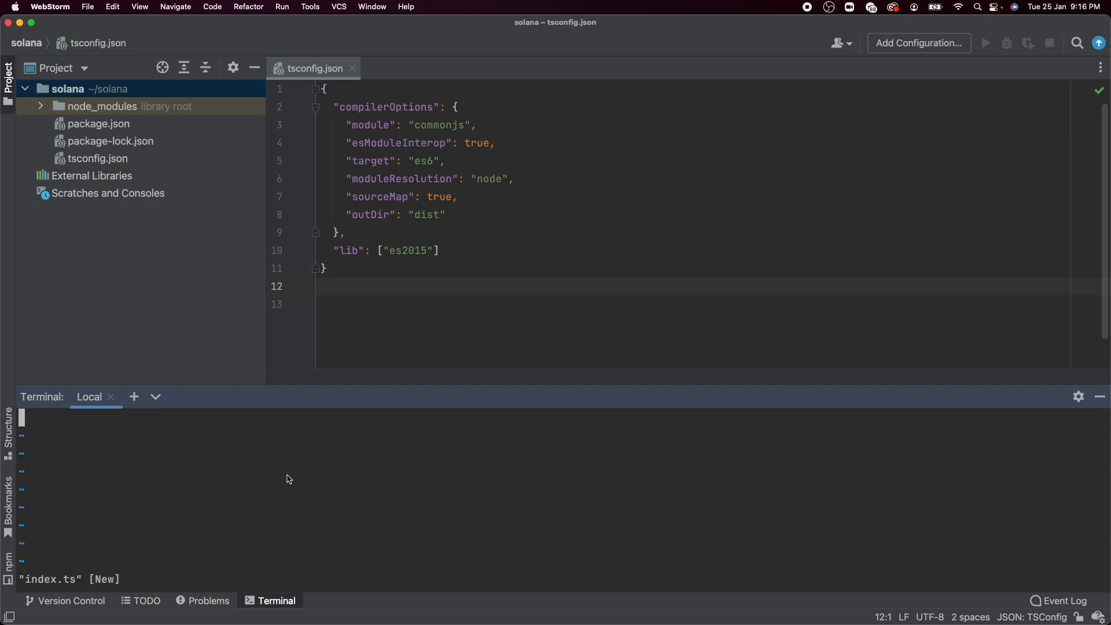
pyautogui.write(':q')
pyautogui.press('Return')
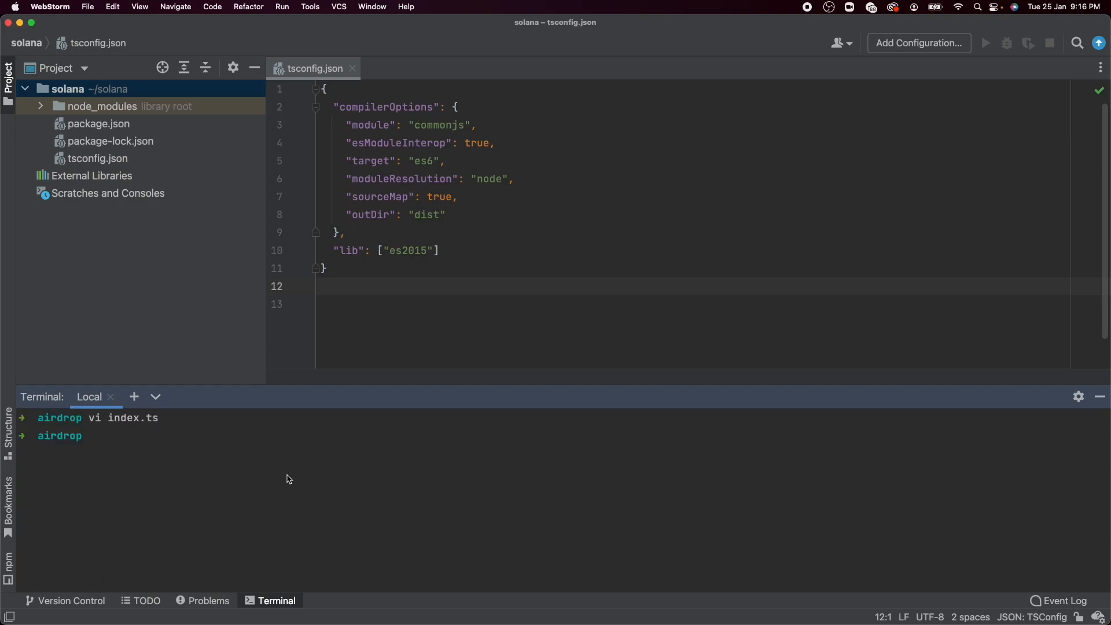
pyautogui.press('shift')
pyautogui.press('shift')
pyautogui.write('index.ts')
pyautogui.press('Return')
pyautogui.write('i')
pyautogui.press('Return')
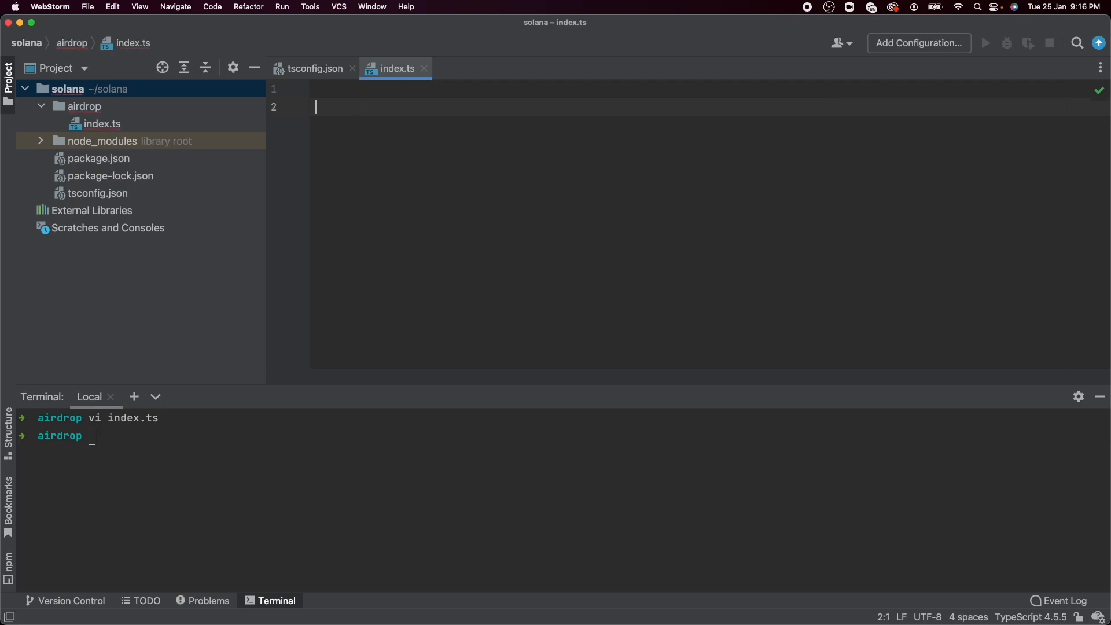
pyautogui.write('export const ')
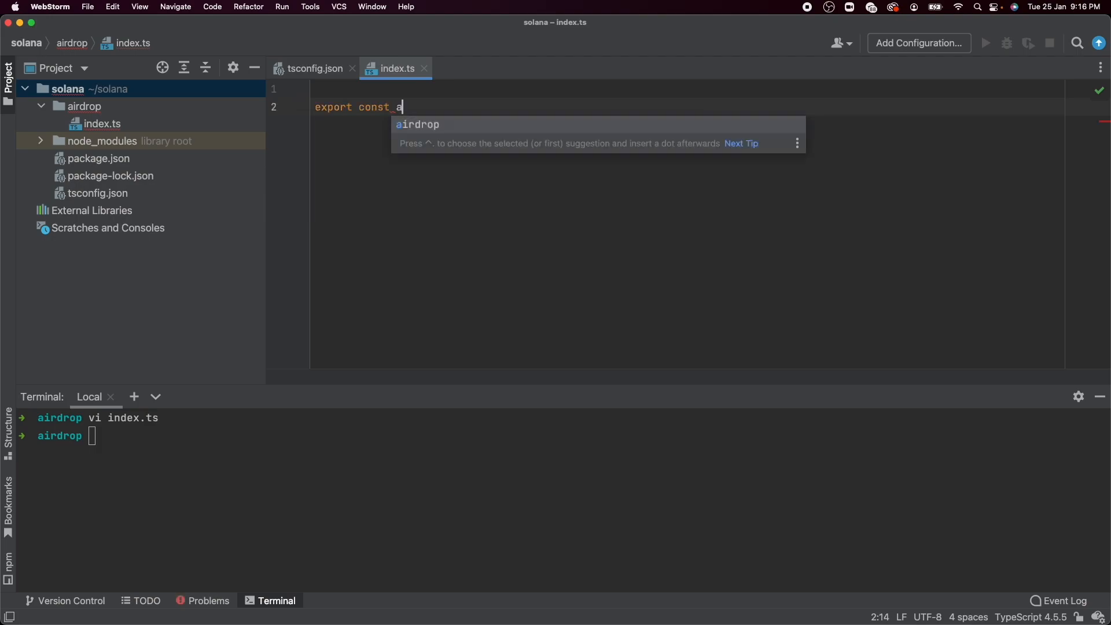
pyautogui.write('airdorop')
# Write export const airdrop = () => { } and give it an address: string parameter
pyautogui.press('BackSpace')
pyautogui.press('BackSpace')
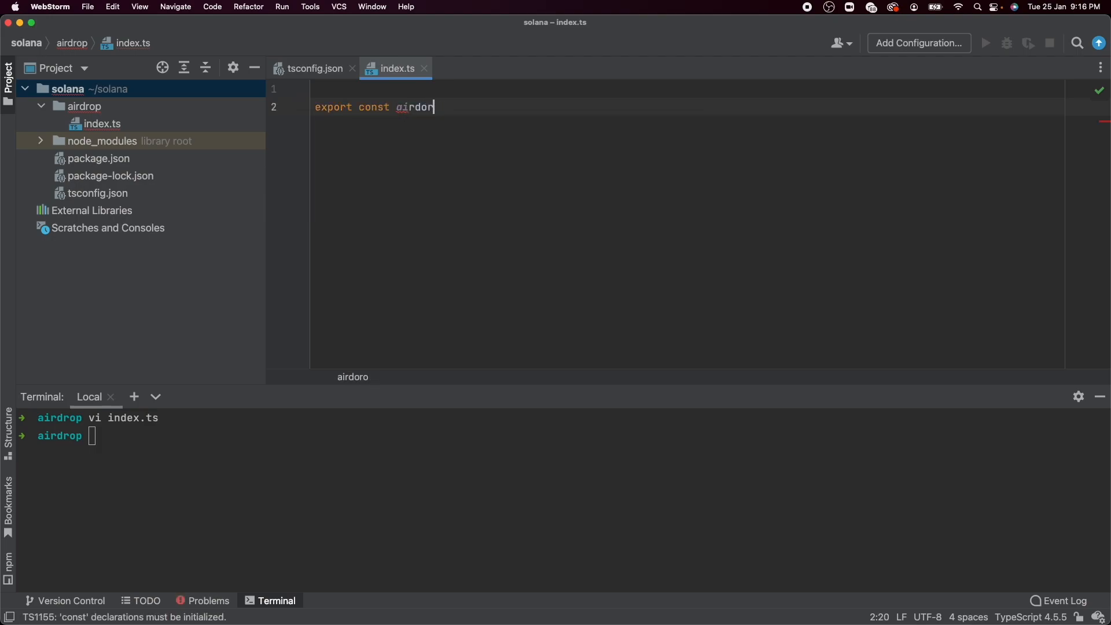
pyautogui.press('BackSpace')
pyautogui.press('BackSpace')
pyautogui.press('BackSpace')
pyautogui.write('drop = () => {')
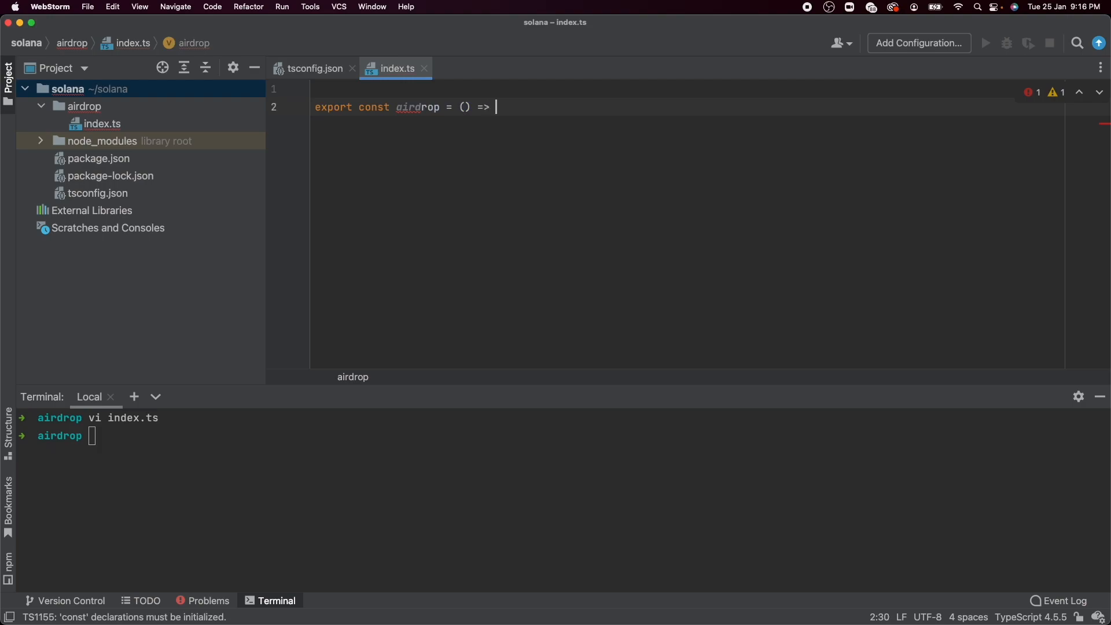
pyautogui.press('Return')
pyautogui.press('Up')
pyautogui.press('Left')
pyautogui.press('Left')
pyautogui.press('Left')
pyautogui.press('Left')
pyautogui.press('Left')
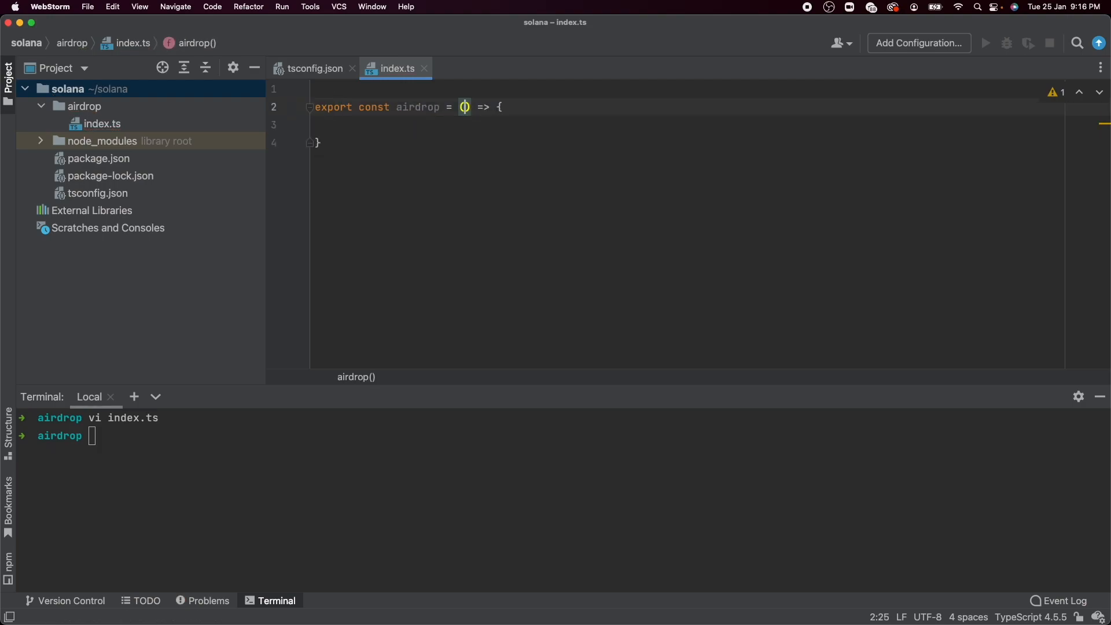
pyautogui.write('wallet_')
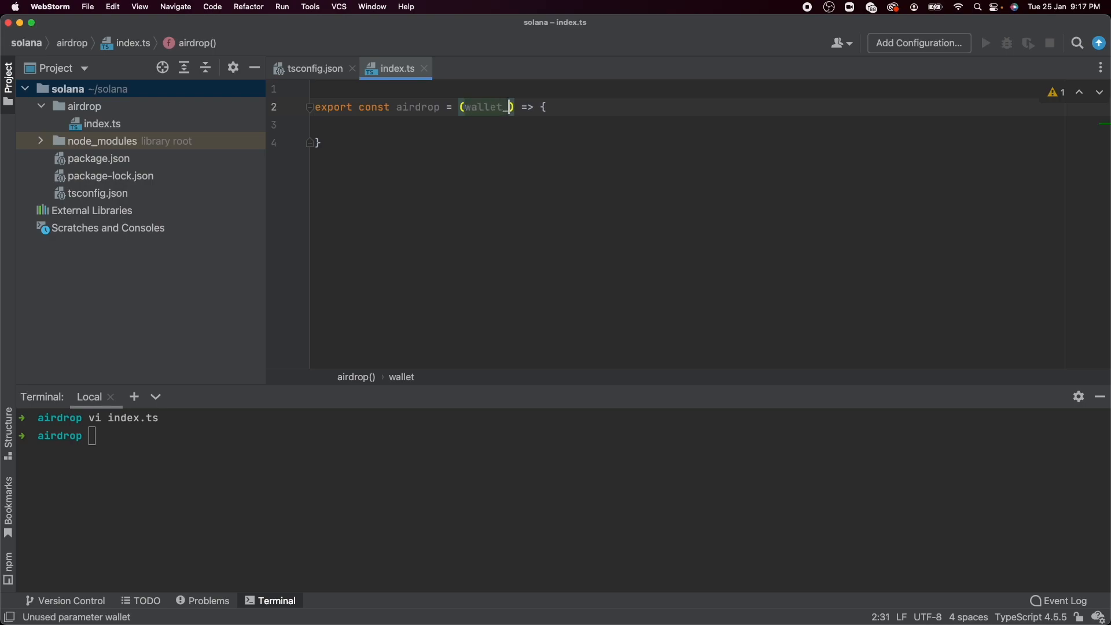
pyautogui.write('id')
pyautogui.hotkey('alt', 'Up')
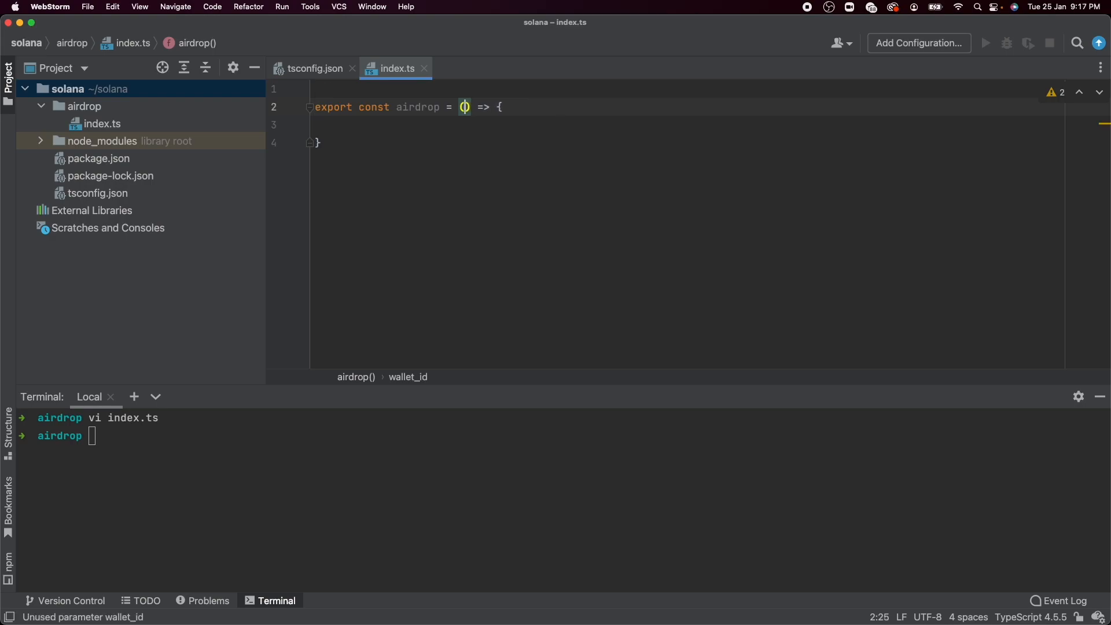
pyautogui.write('address: string')
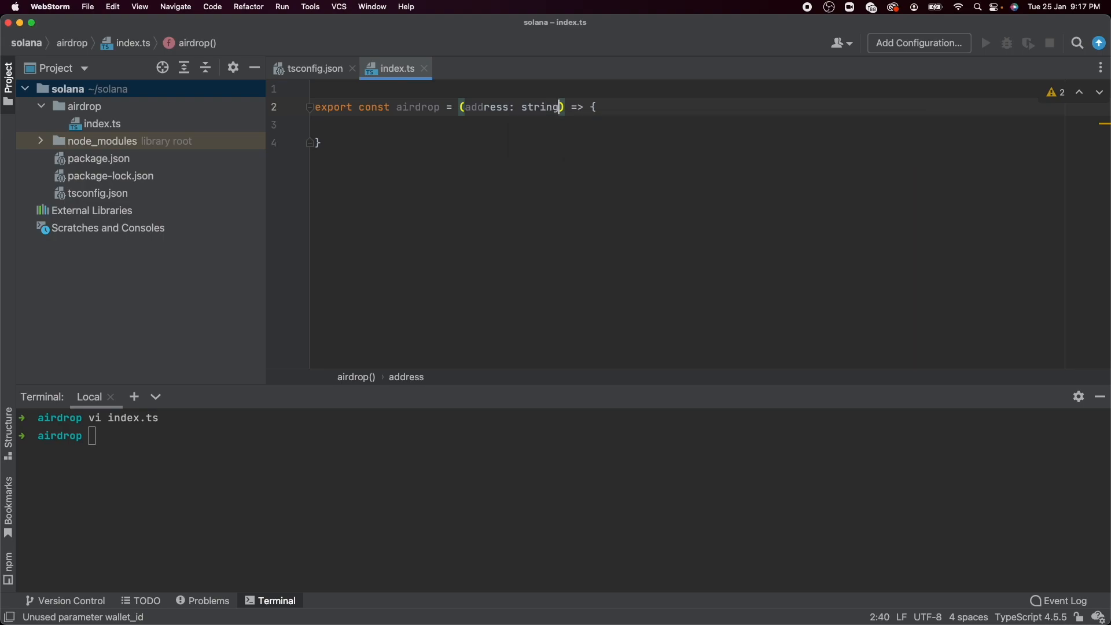
pyautogui.press('End')
pyautogui.press('Return')
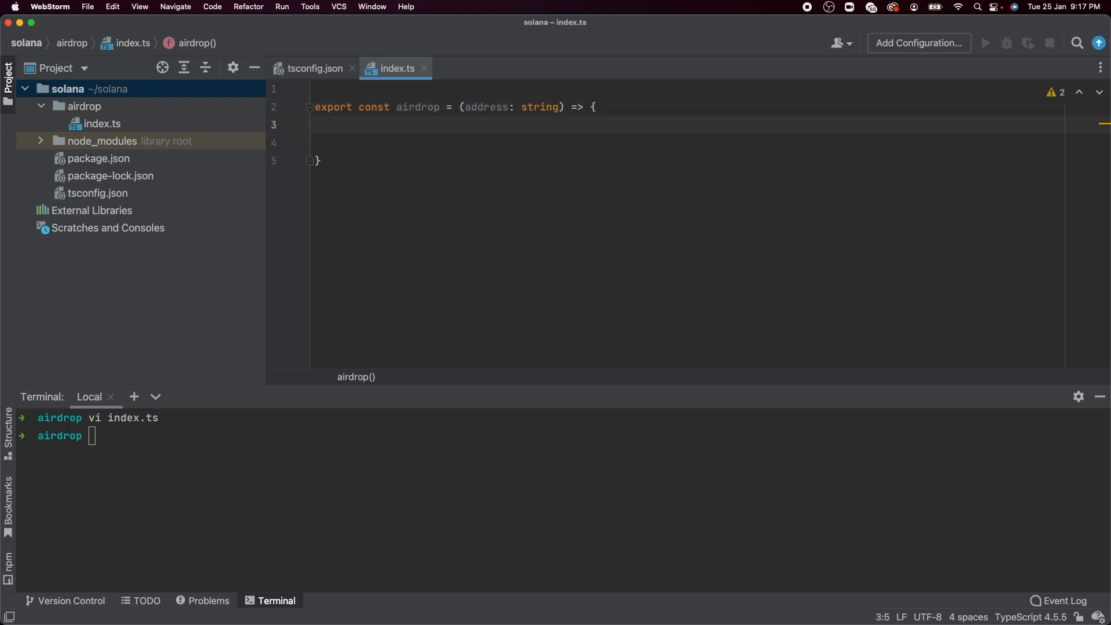
# Add the amount: number parameter, tidy the empty body and save index.ts
pyautogui.press('Up')
pyautogui.press('End')
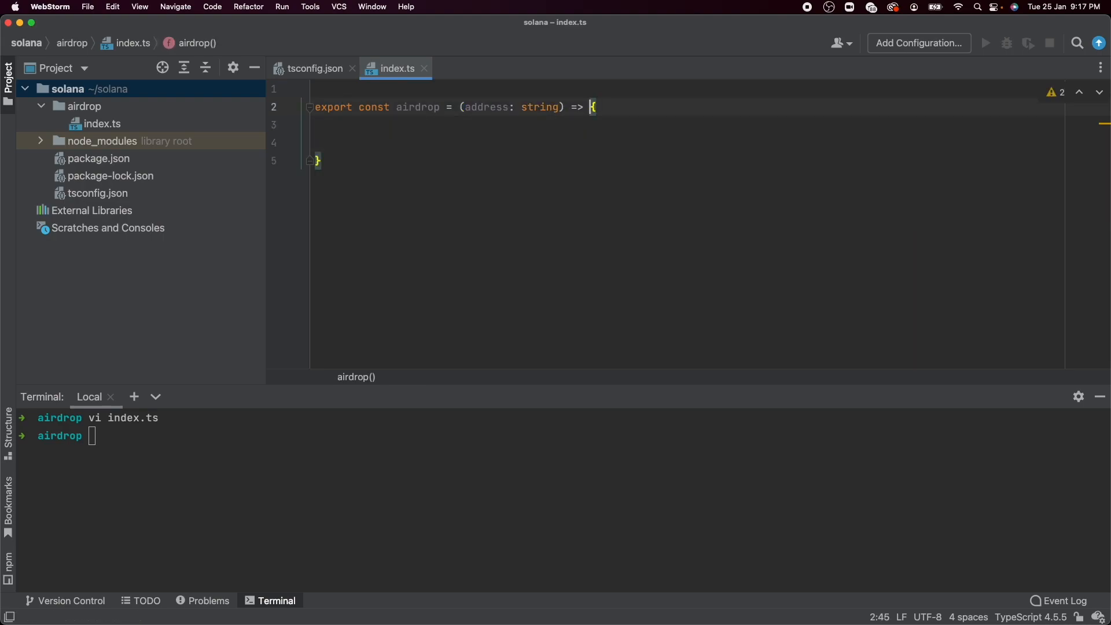
pyautogui.press('Left')
pyautogui.press('Left')
pyautogui.press('Left')
pyautogui.write(', ')
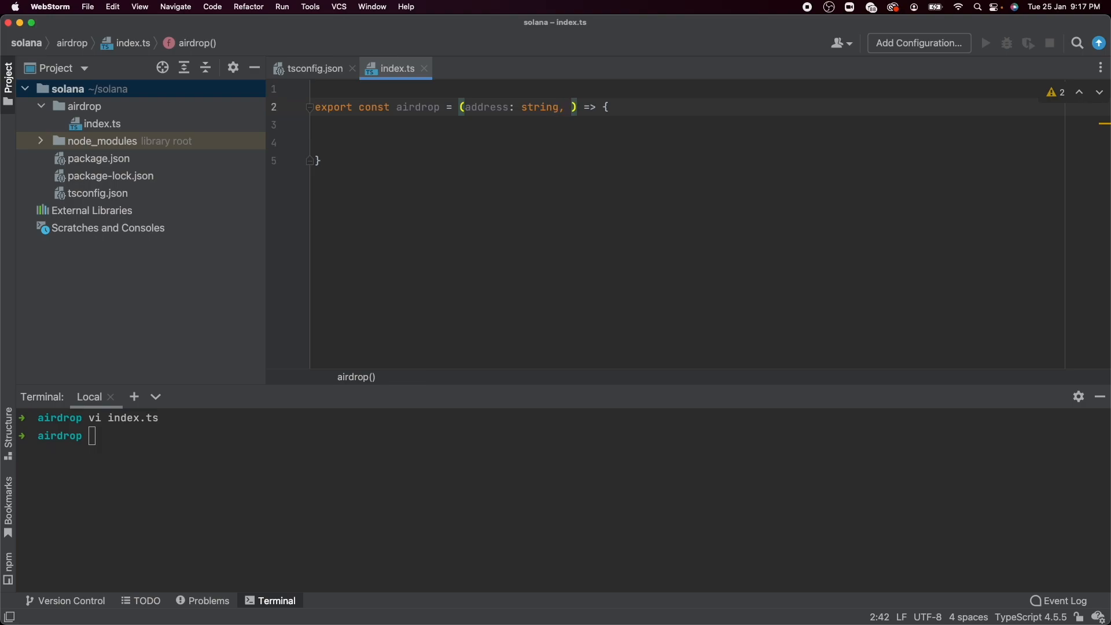
pyautogui.write('sol')
pyautogui.write(':')
pyautogui.press('BackSpace')
pyautogui.press('BackSpace')
pyautogui.press('BackSpace')
pyautogui.write('amount: ')
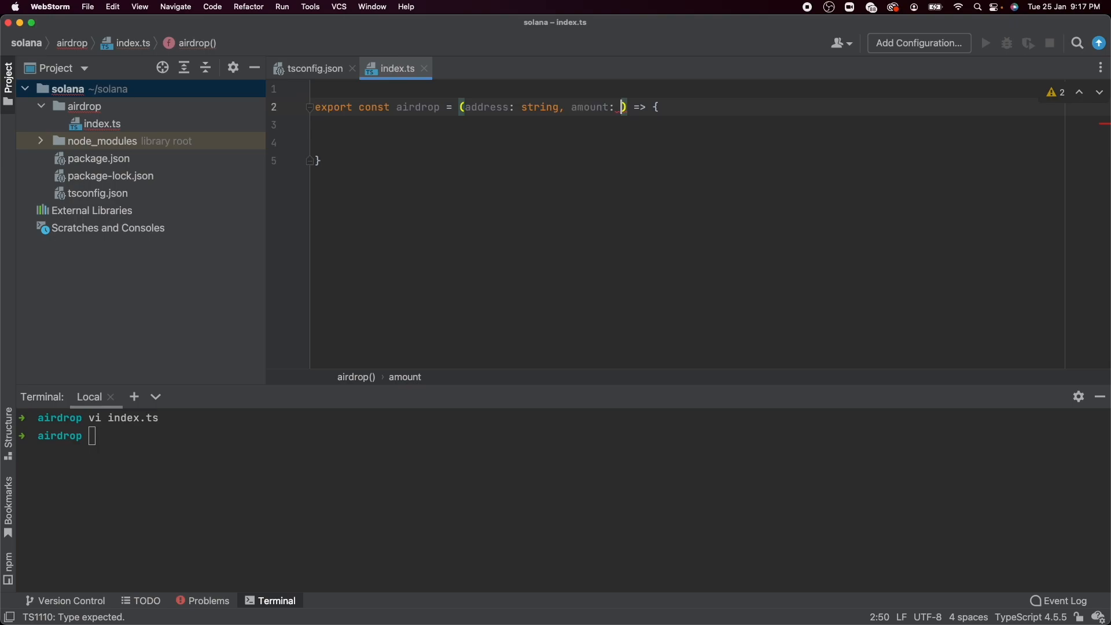
pyautogui.write('numb')
pyautogui.press('Tab')
pyautogui.press('super+s')
pyautogui.press('Down')
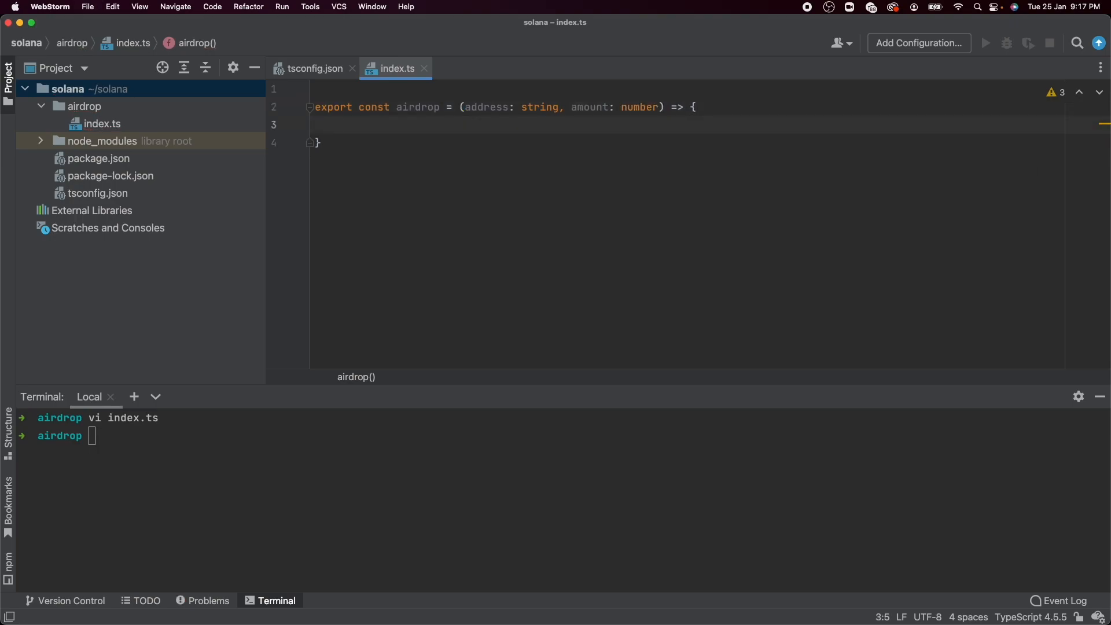
pyautogui.press('Up')
pyautogui.press('Up')
pyautogui.press('Down')
pyautogui.press('Down')
pyautogui.press('Down')
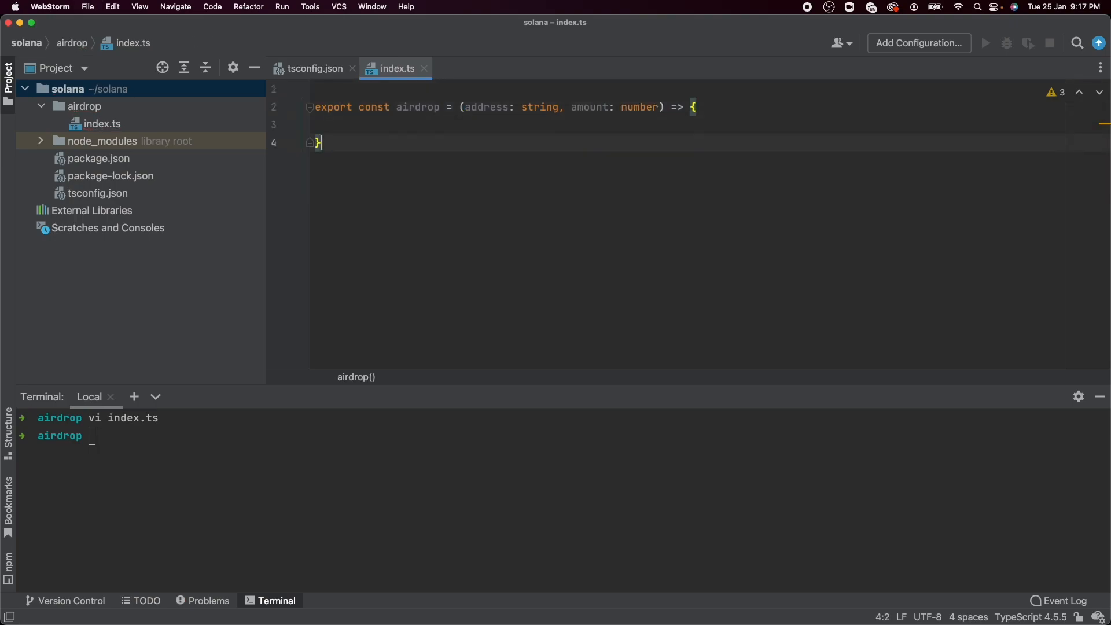
pyautogui.click(226, 479)
pyautogui.hotkey('ctrl', 'l')
pyautogui.write('npm ')
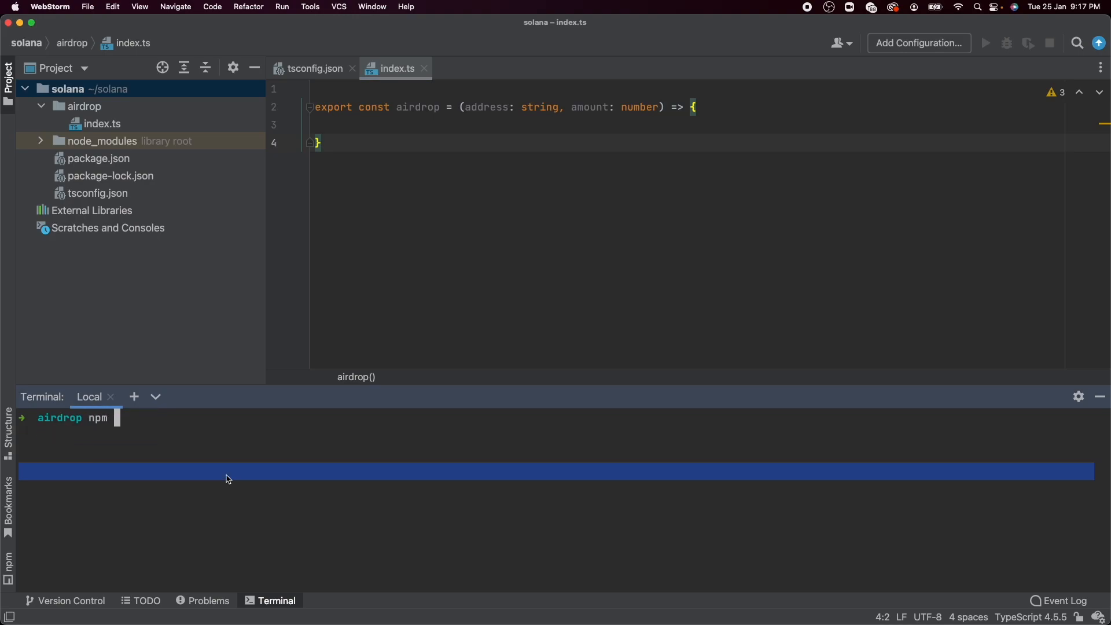
pyautogui.write('i -save')
pyautogui.press('BackSpace')
pyautogui.press('BackSpace')
pyautogui.press('BackSpace')
pyautogui.write('--save @solan')
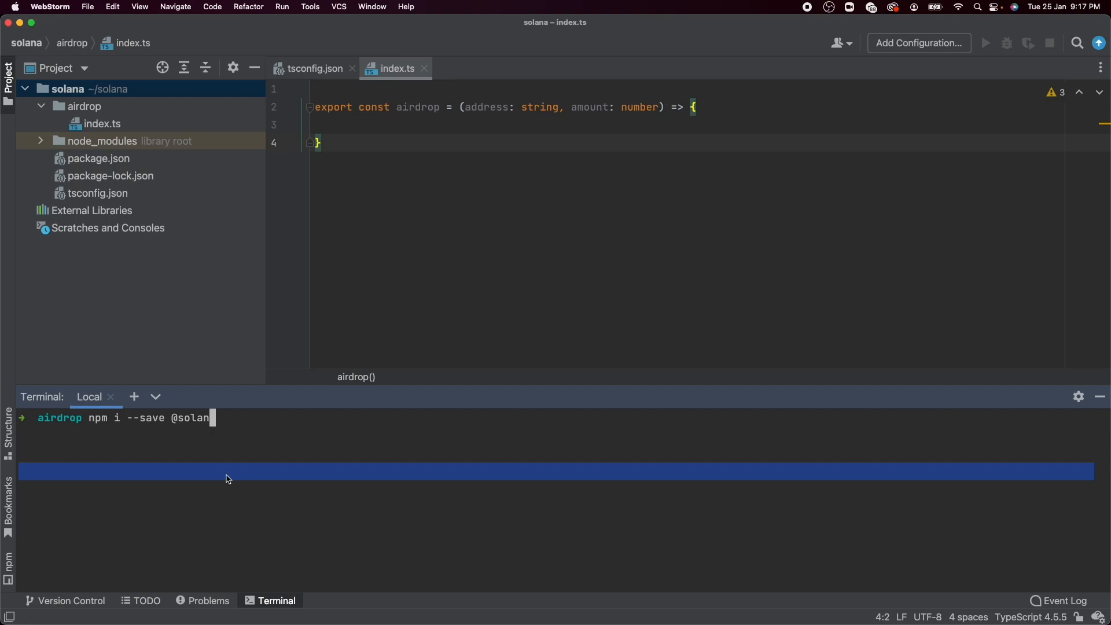
pyautogui.write('a/web3.js')
pyautogui.press('Return')
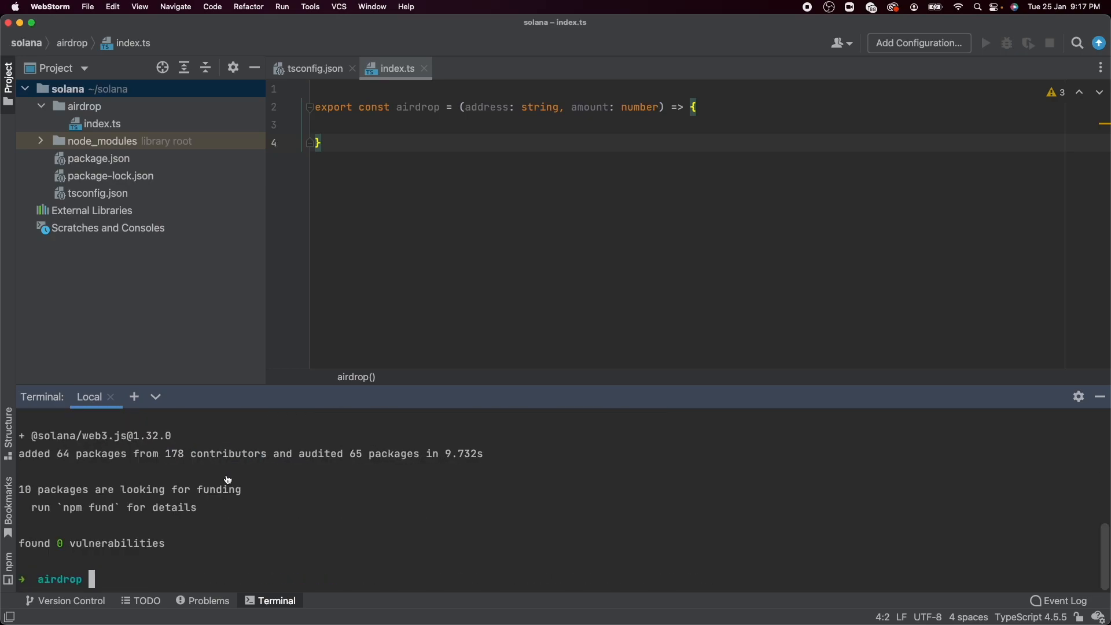
pyautogui.press('super+Tab')
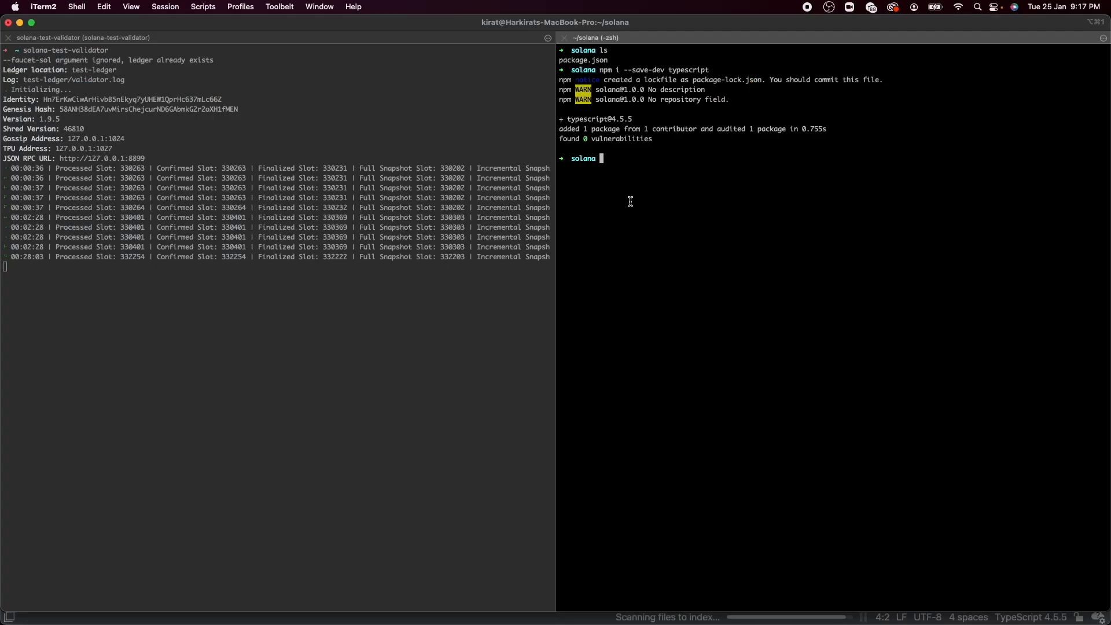
pyautogui.hotkey('ctrl', 'l')
pyautogui.write('solana')
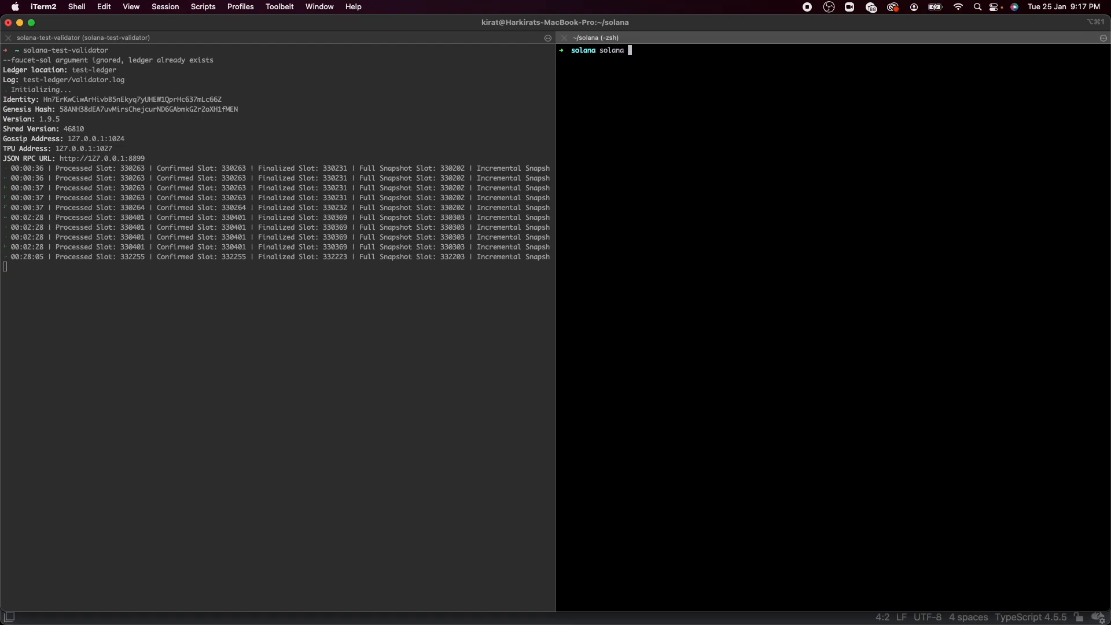
pyautogui.press('super+Tab')
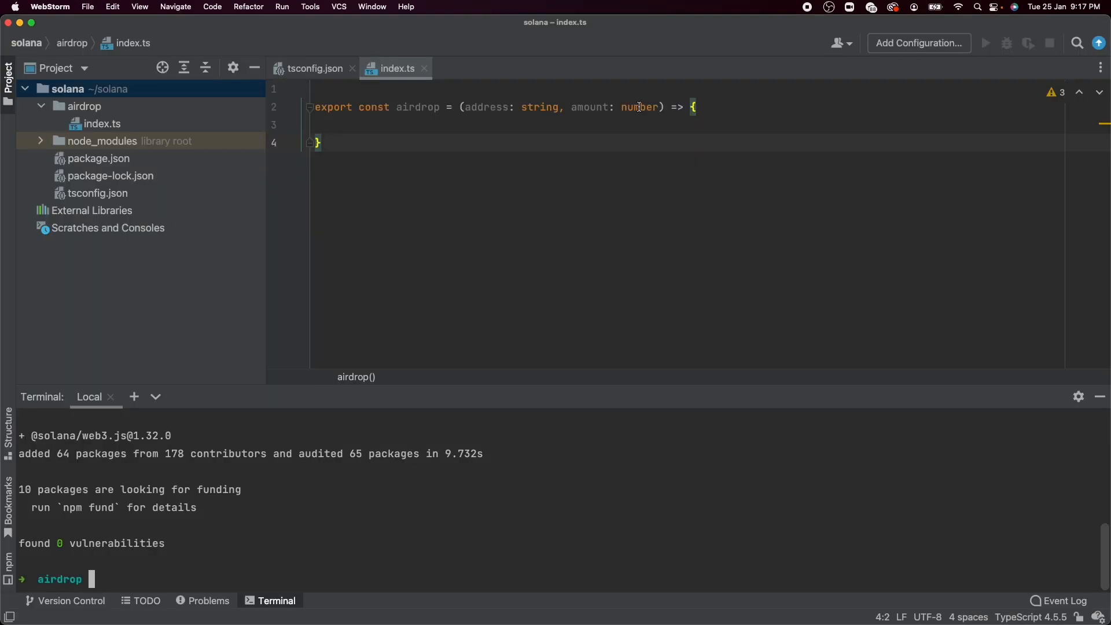
pyautogui.hotkey('ctrl', 'l')
pyautogui.click(462, 165)
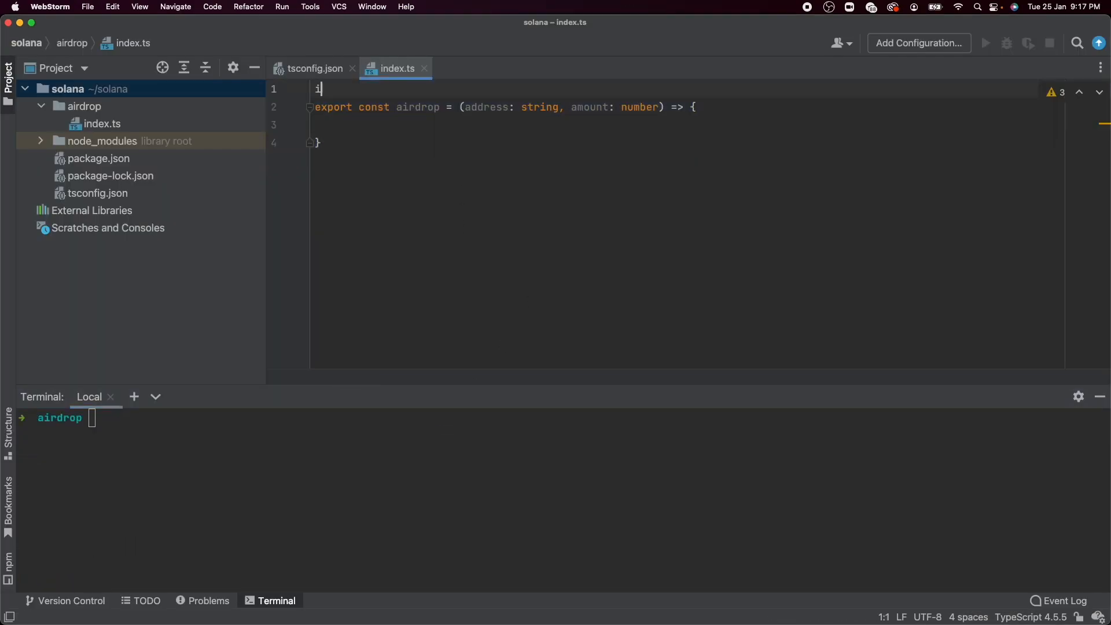
pyautogui.write('mport {')
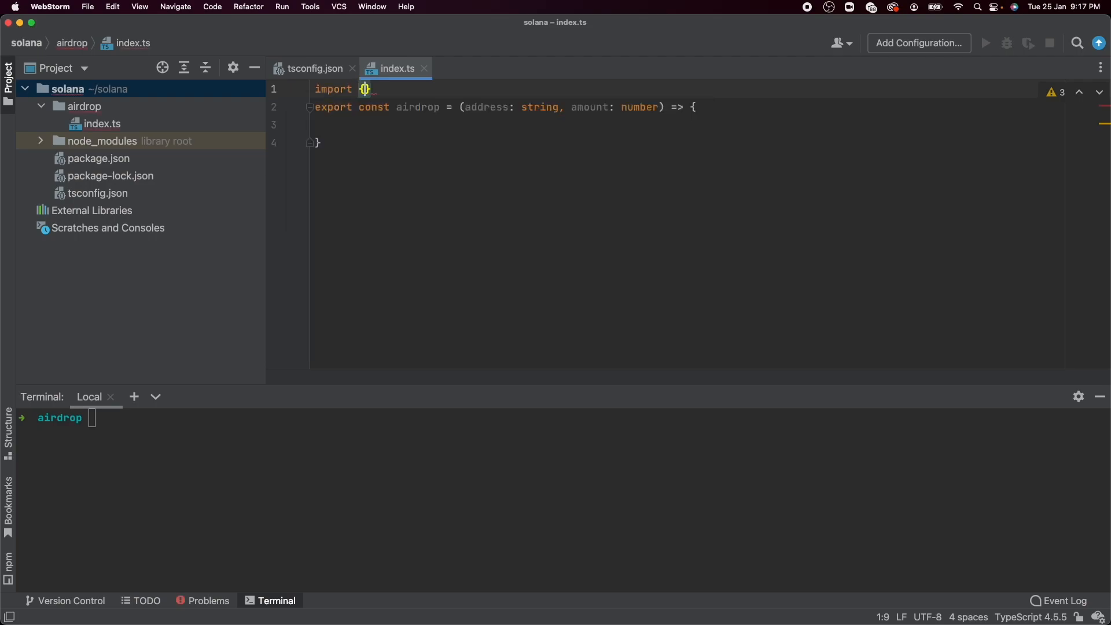
pyautogui.write('} from')
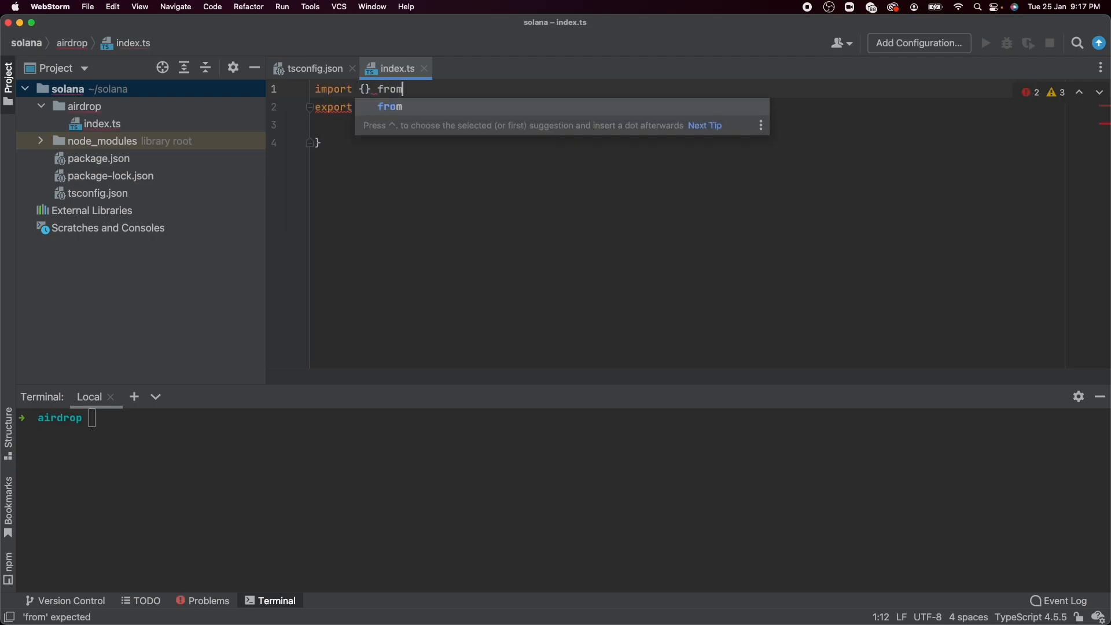
pyautogui.write(' "we')
pyautogui.press('BackSpace')
pyautogui.press('BackSpace')
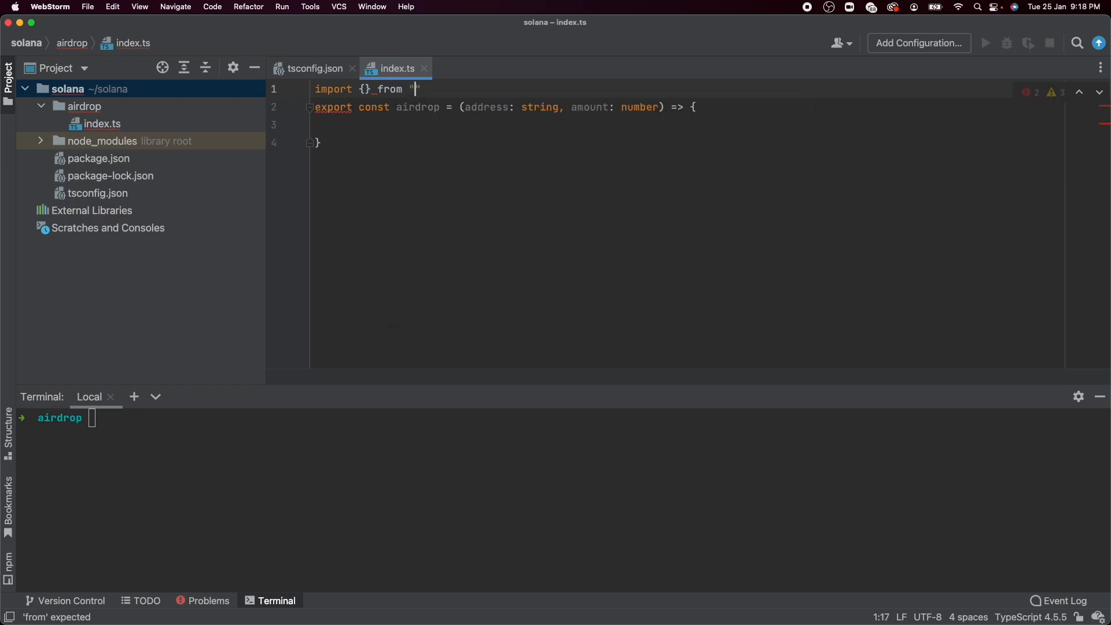
pyautogui.write('@so')
pyautogui.press('Return')
pyautogui.press('Right')
pyautogui.write(';')
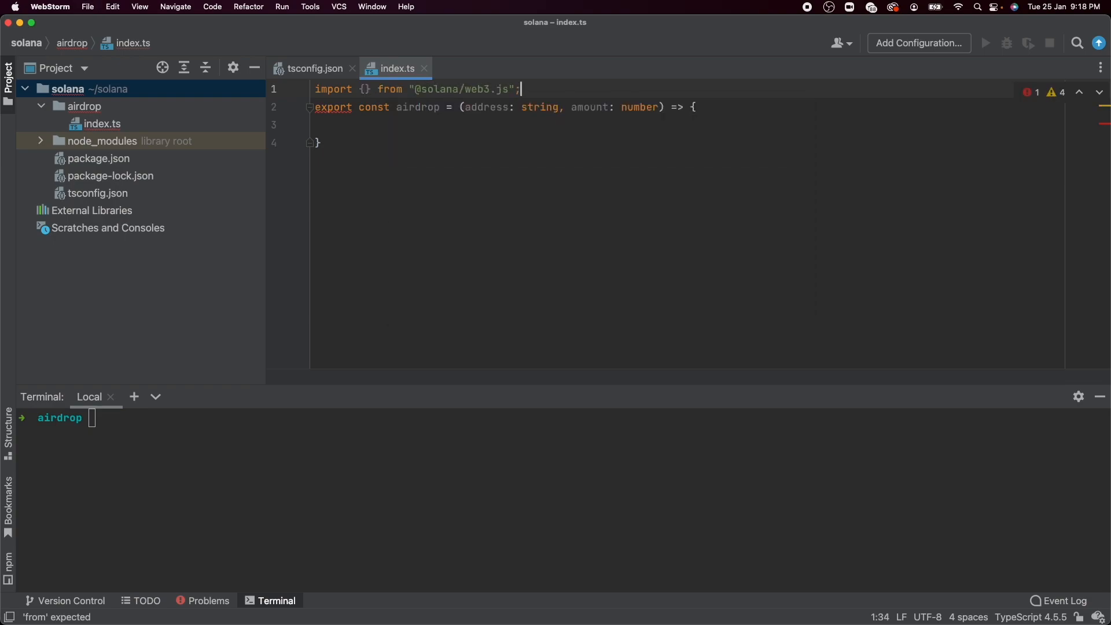
pyautogui.press('Return')
# Put PublicKey inside the import braces and jump to its declaration in index.d.ts
pyautogui.press('Down')
pyautogui.press('Down')
pyautogui.press('Down')
pyautogui.press('Return')
pyautogui.press('Return')
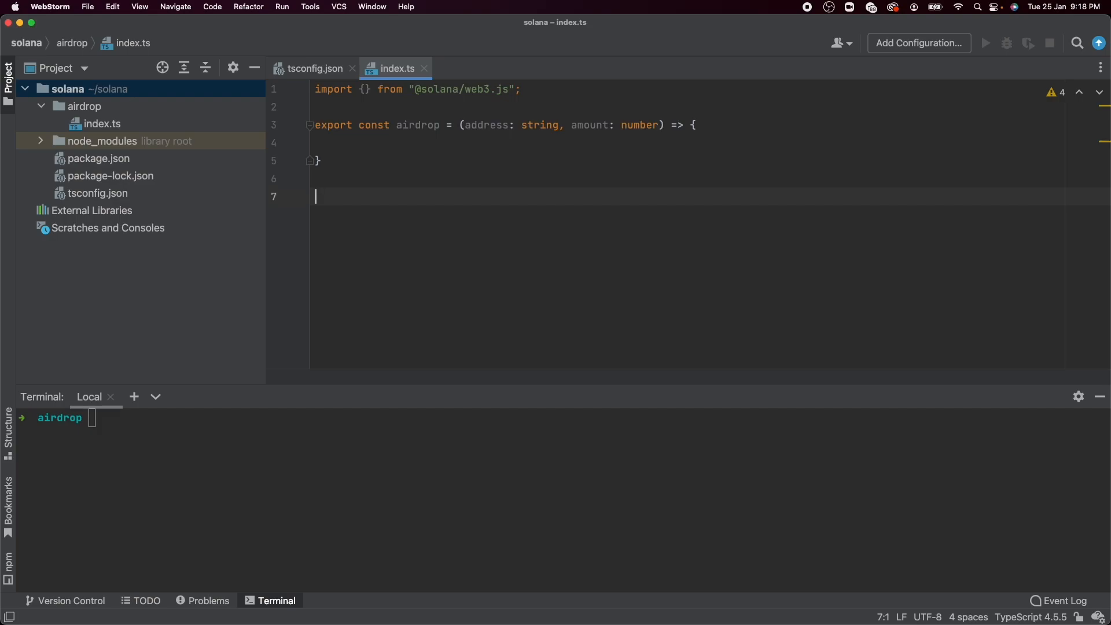
pyautogui.click(365, 88)
pyautogui.write('Pu')
pyautogui.press('Return')
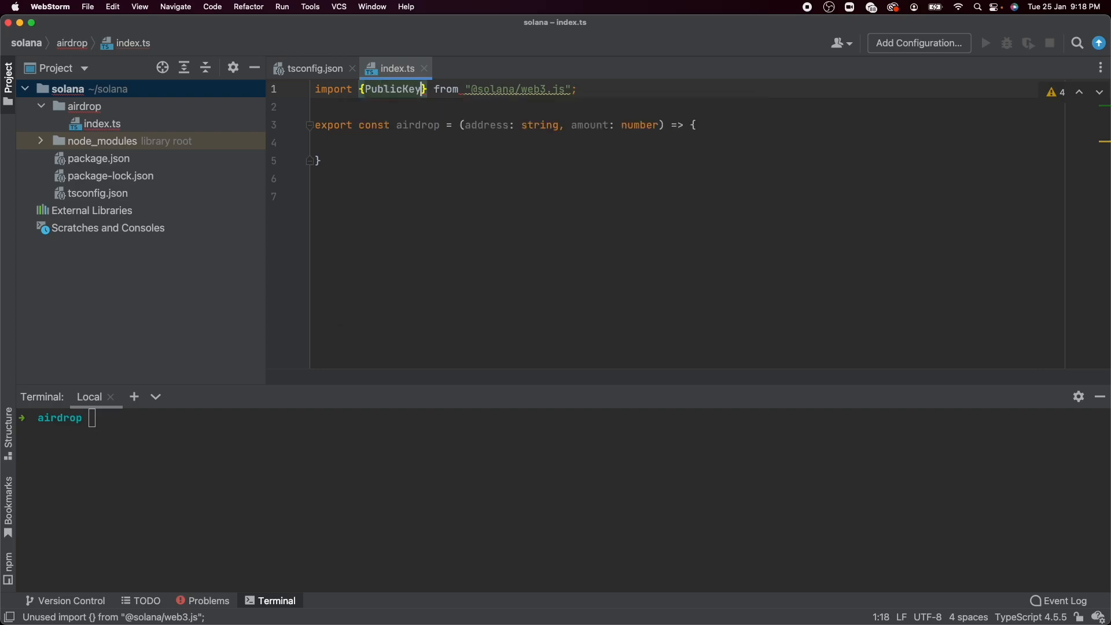
pyautogui.press('super+b')
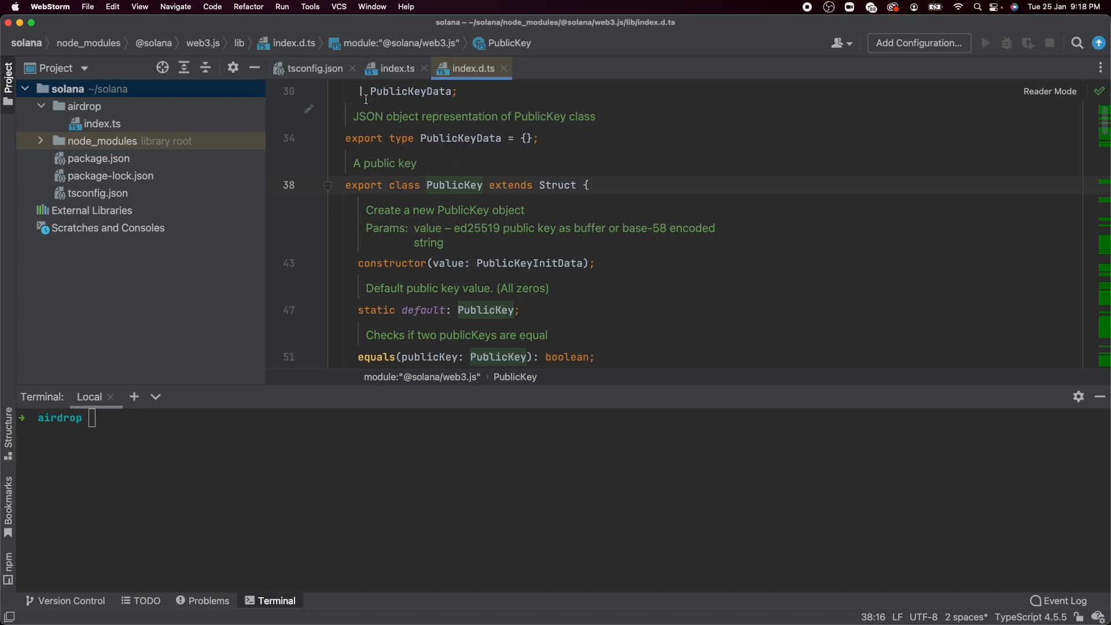
# Write new PublicKey("...") using the wallet address copied from the unlocked Phantom popup
pyautogui.click(314, 68)
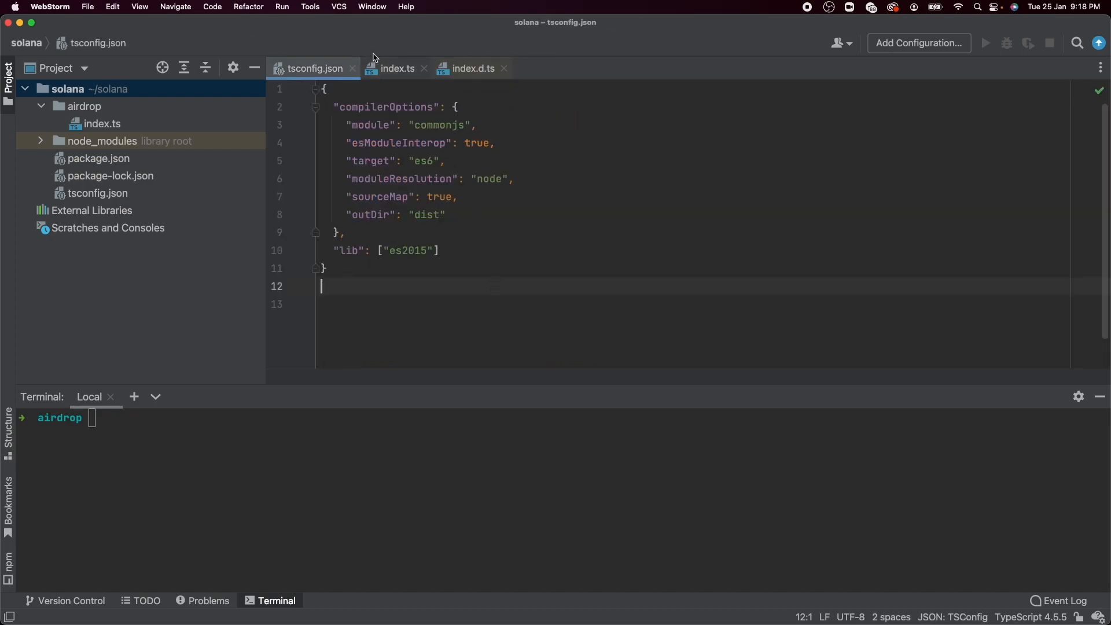
pyautogui.click(397, 68)
pyautogui.click(539, 214)
pyautogui.write('ne')
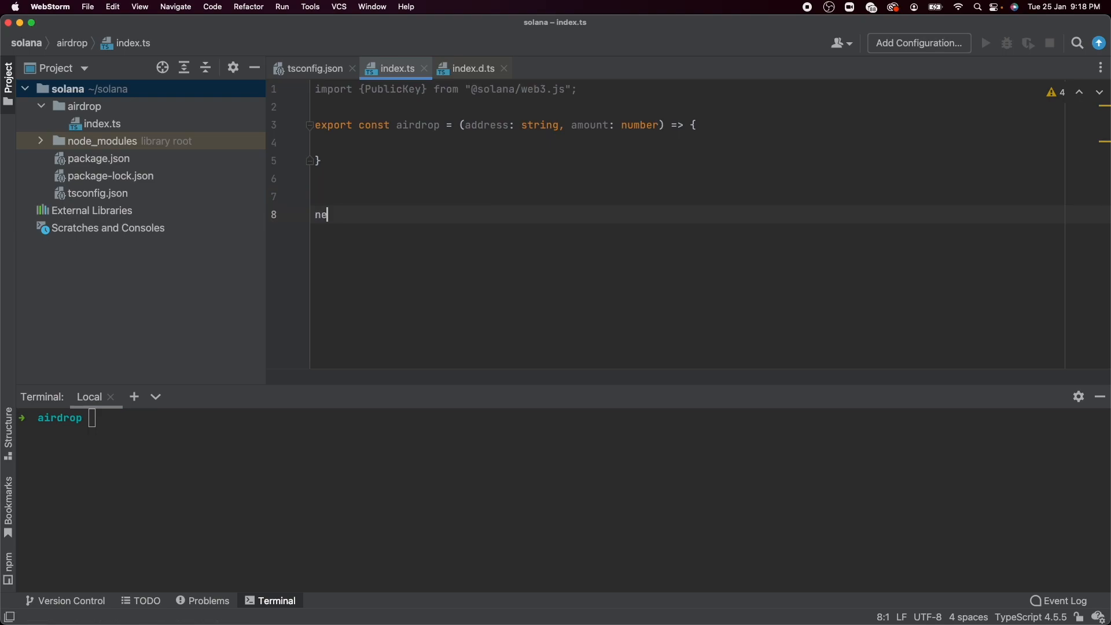
pyautogui.write('w Pu')
pyautogui.press('Tab')
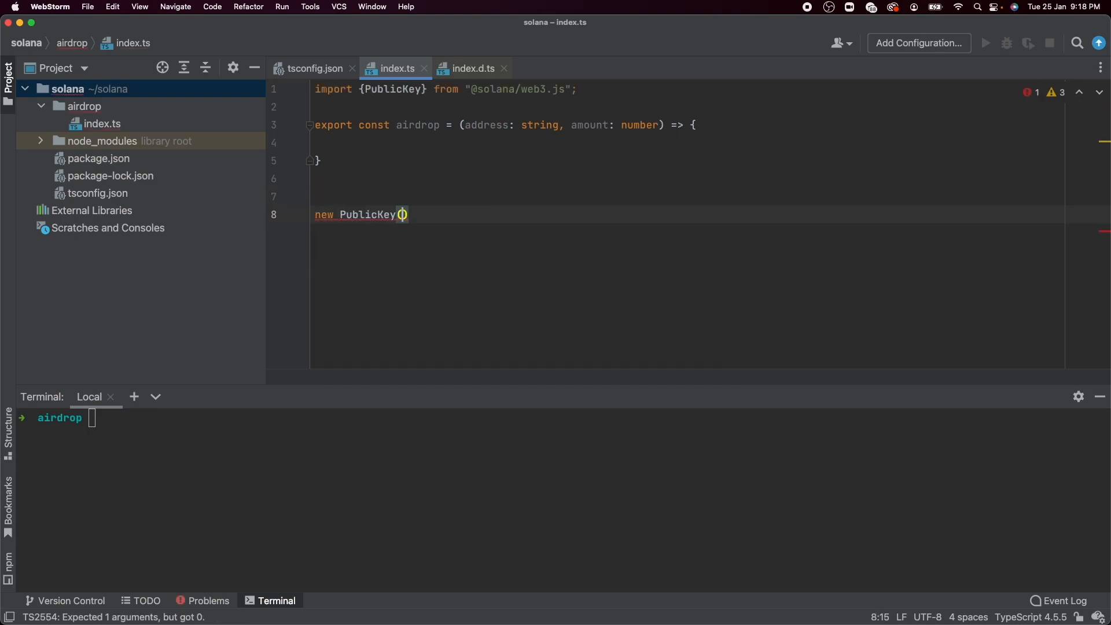
pyautogui.write('"')
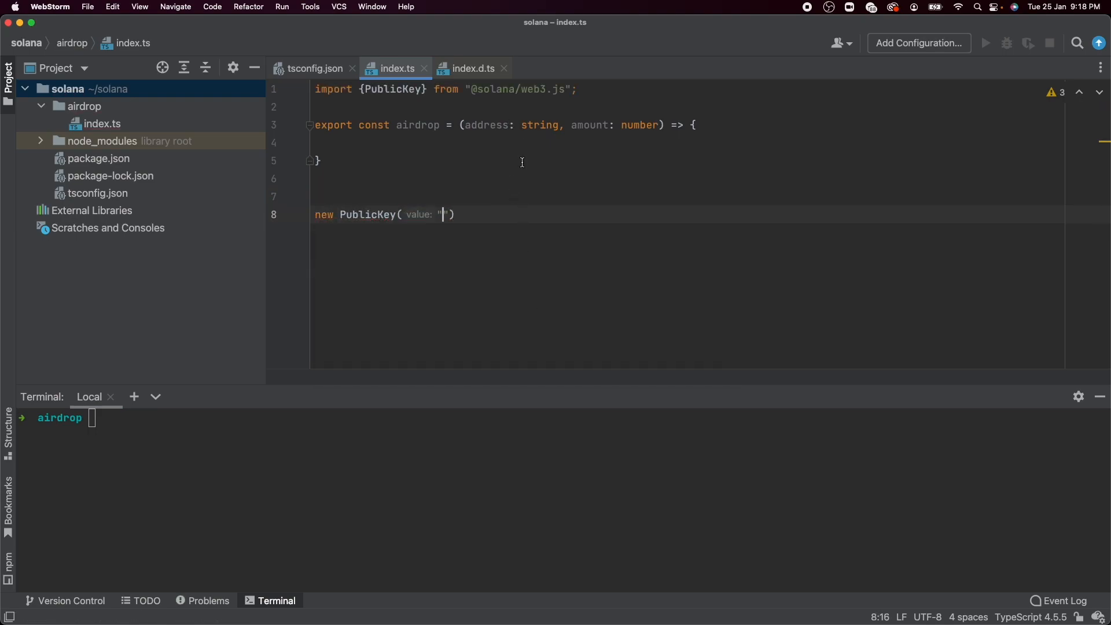
pyautogui.press('super+Tab')
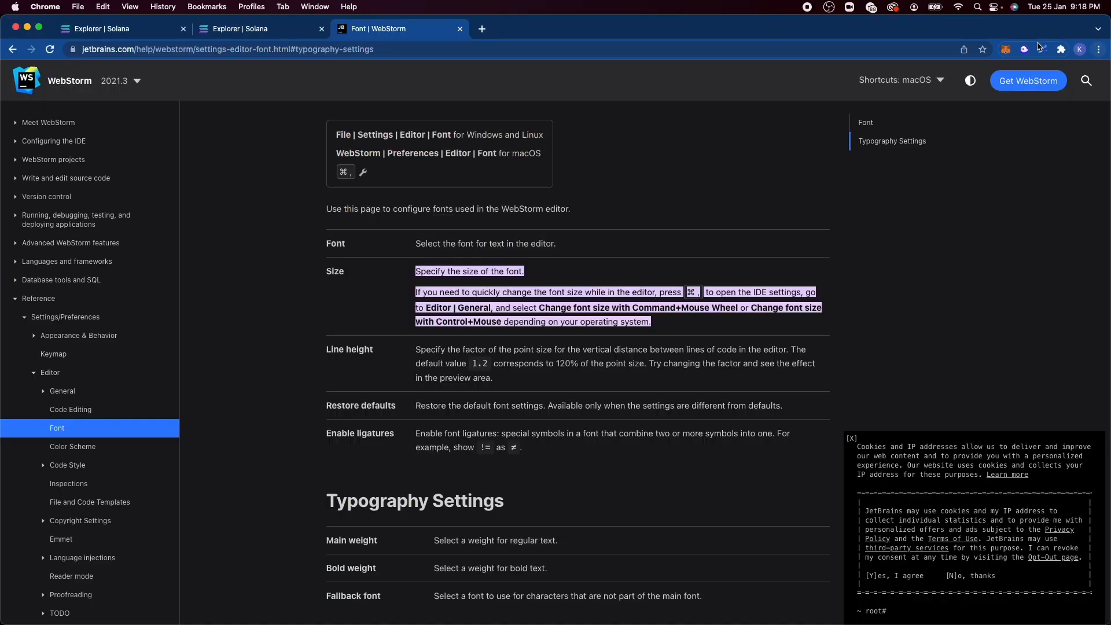
pyautogui.click(1025, 49)
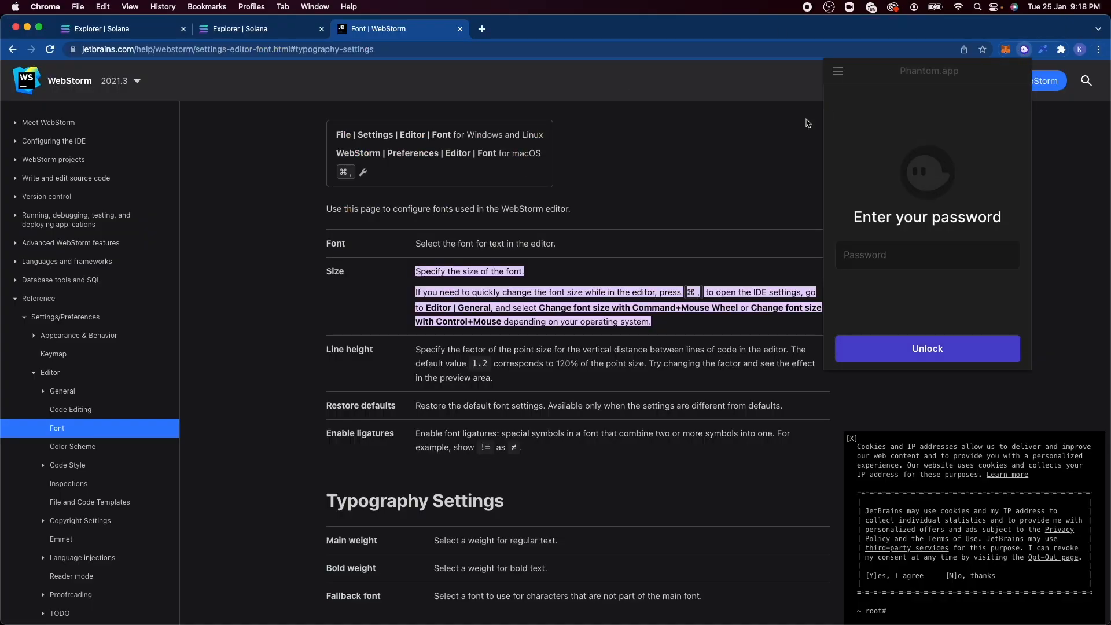
pyautogui.write('password')
pyautogui.press('Return')
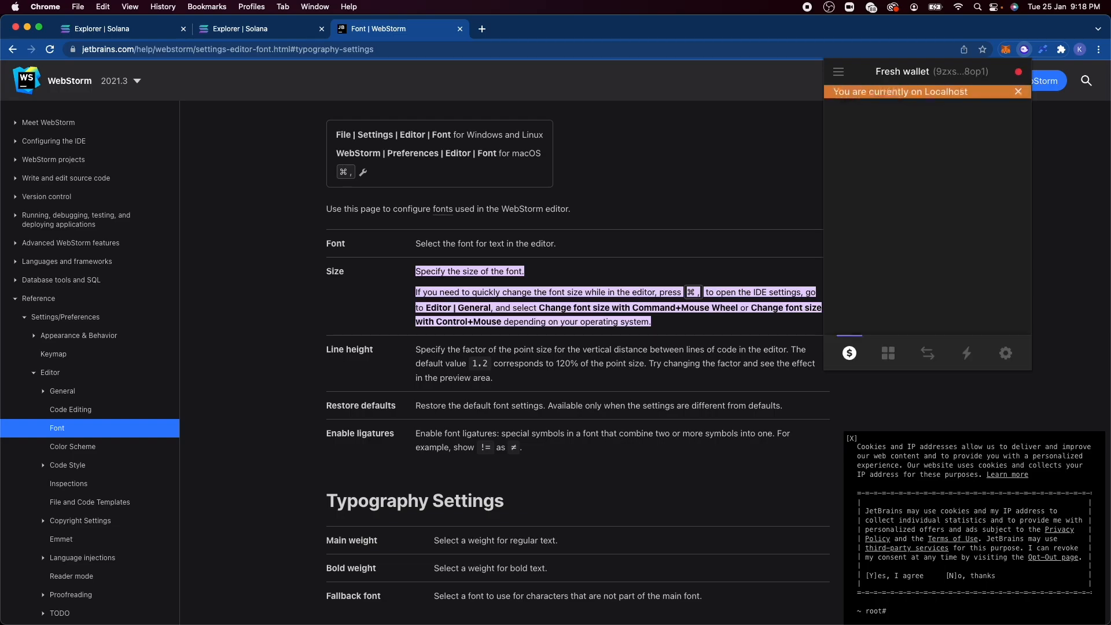
pyautogui.click(946, 74)
pyautogui.press('super+Tab')
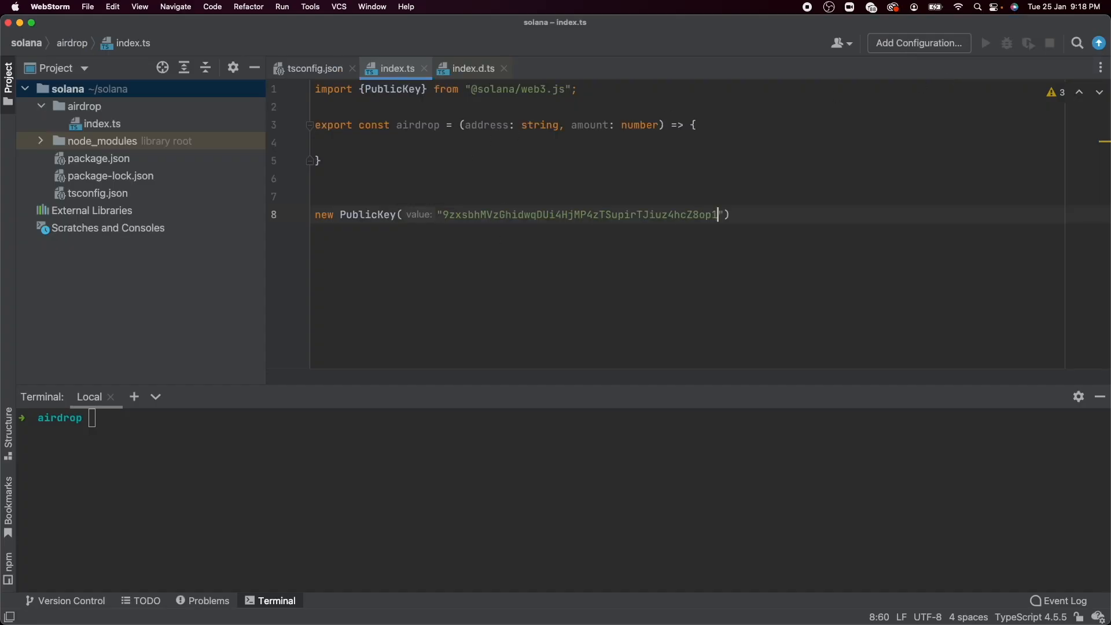
pyautogui.write(';')
pyautogui.press('Return')
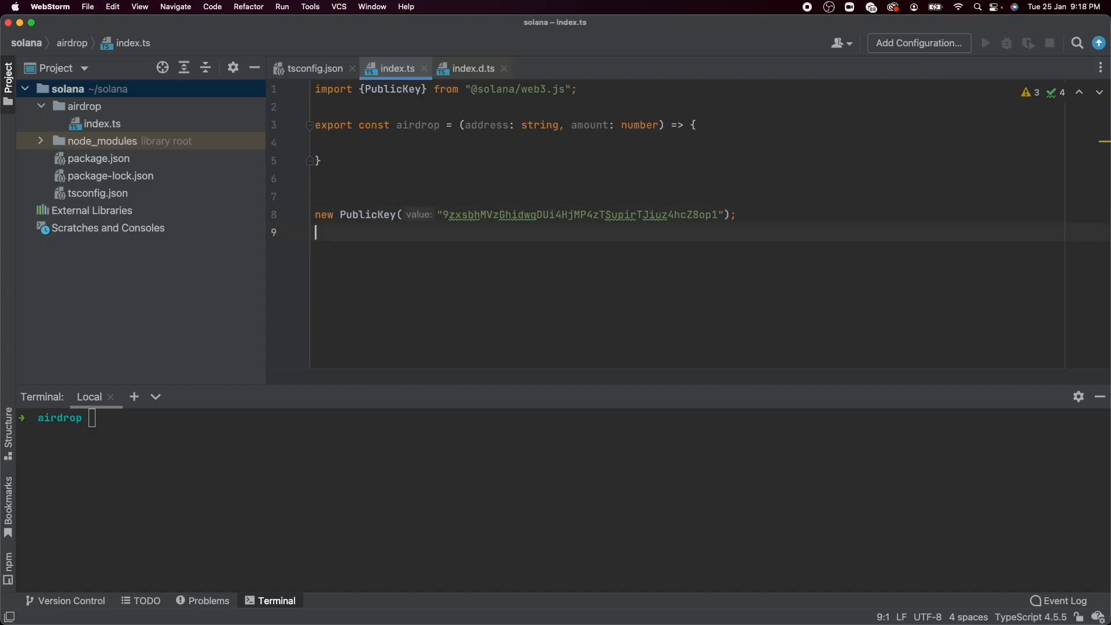
# Move that line into the airdrop function body and rename the constant to publicKey
pyautogui.click(315, 215)
pyautogui.write('const wallet')
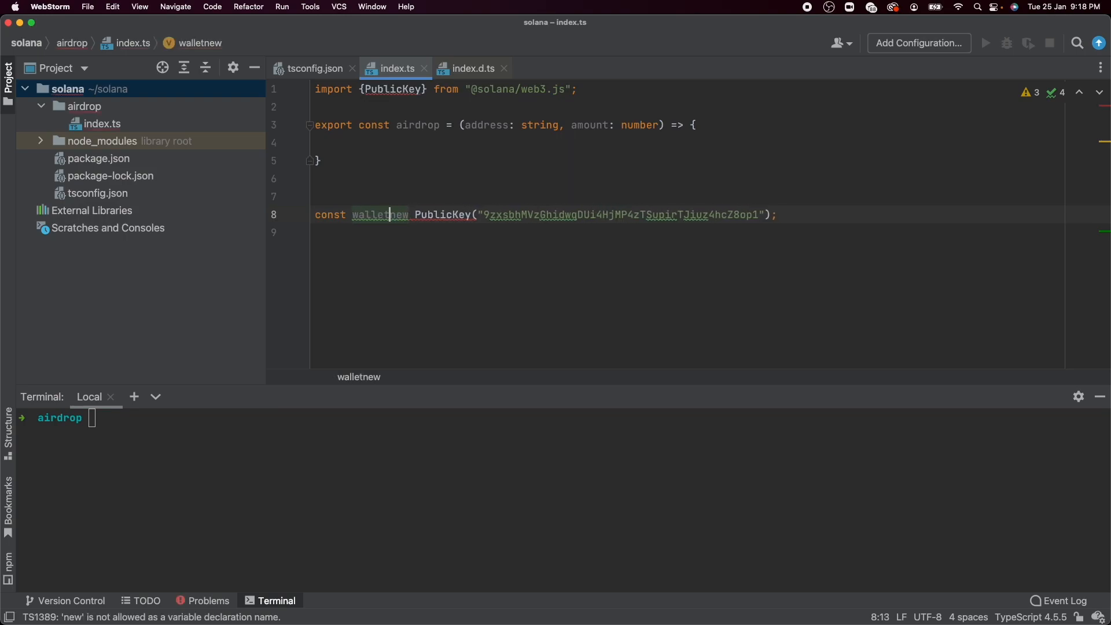
pyautogui.write(' =')
pyautogui.press('BackSpace')
pyautogui.press('BackSpace')
pyautogui.press('BackSpace')
pyautogui.press('BackSpace')
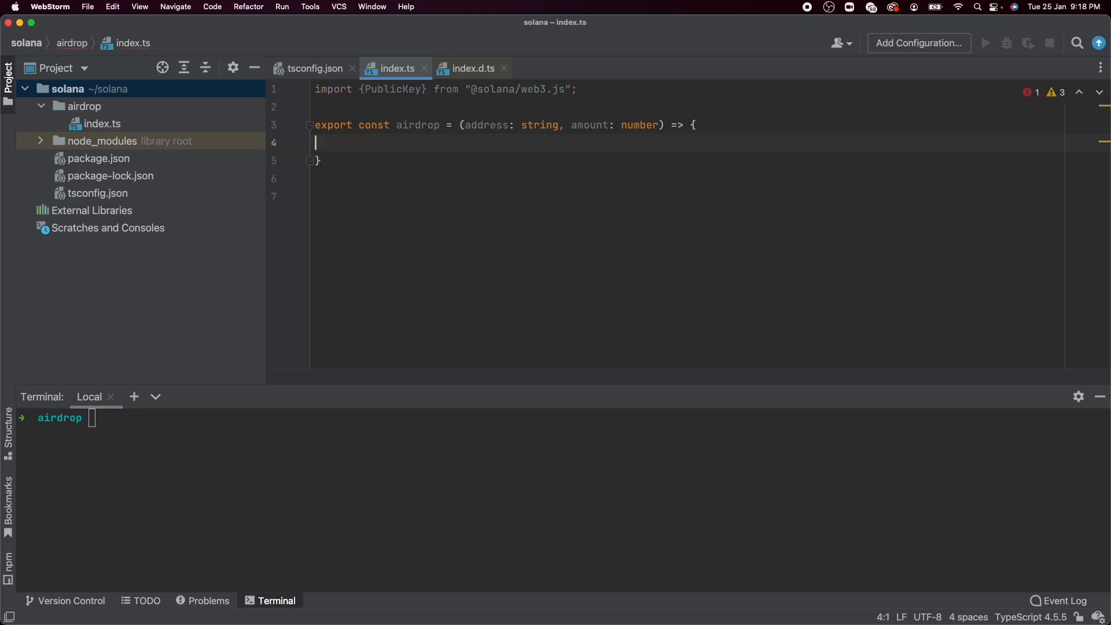
pyautogui.press('Up')
pyautogui.press('Up')
pyautogui.press('Tab')
pyautogui.click(415, 143)
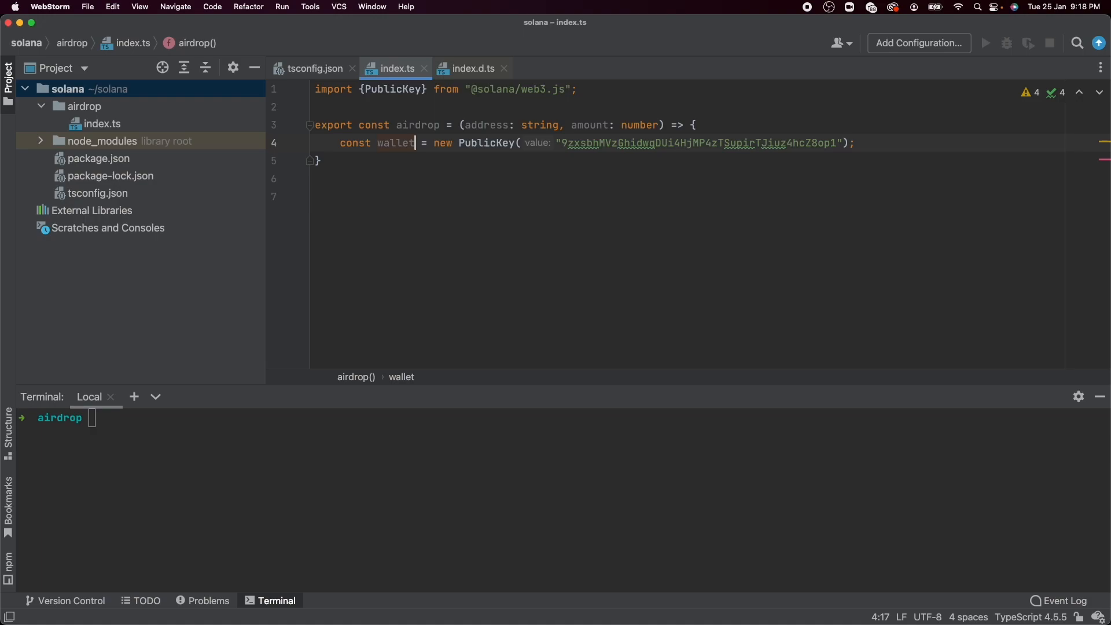
pyautogui.press('BackSpace')
pyautogui.press('BackSpace')
pyautogui.press('BackSpace')
pyautogui.press('BackSpace')
pyautogui.press('BackSpace')
pyautogui.write('publicKey')
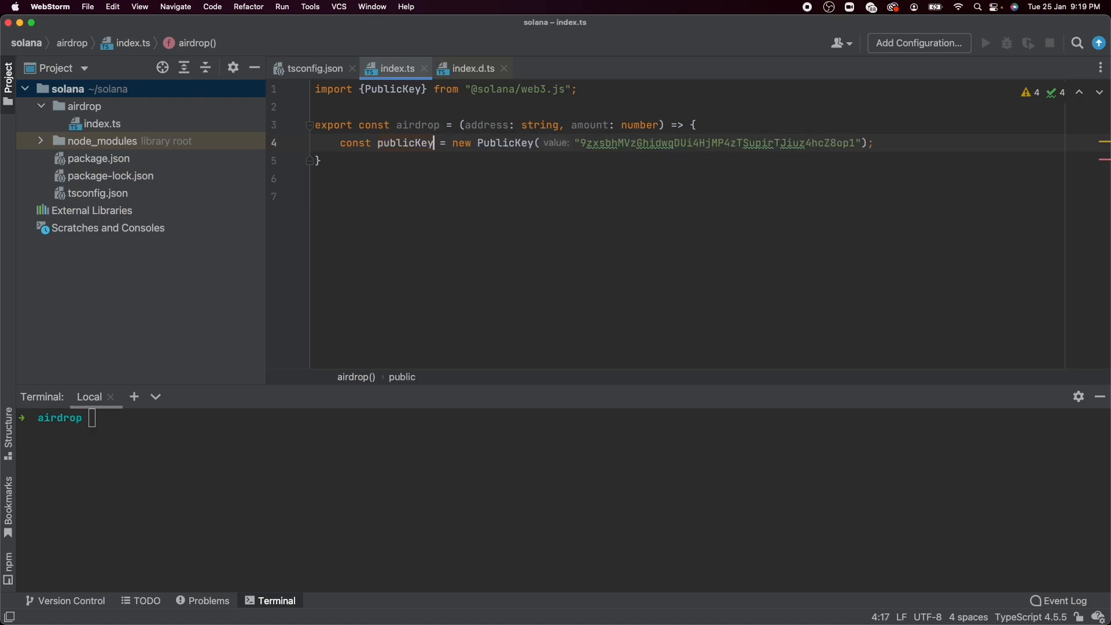
pyautogui.press('End')
pyautogui.press('Return')
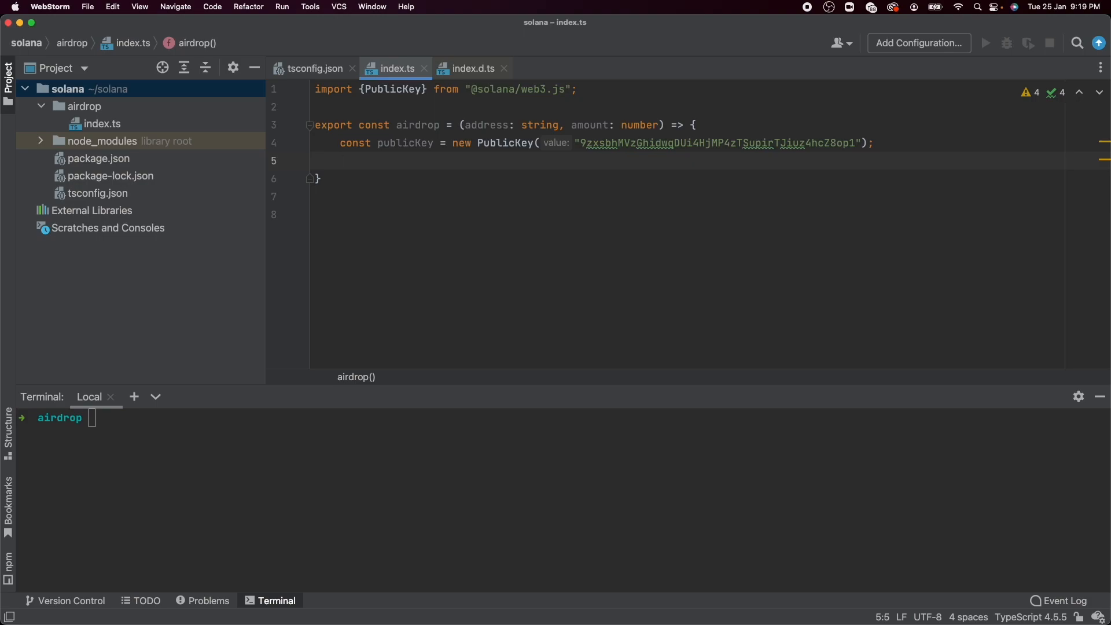
pyautogui.write('c')
pyautogui.press('BackSpace')
pyautogui.press('Up')
pyautogui.press('Up')
pyautogui.press('Up')
pyautogui.press('Up')
pyautogui.press('End')
pyautogui.press('Left')
pyautogui.write(', Co')
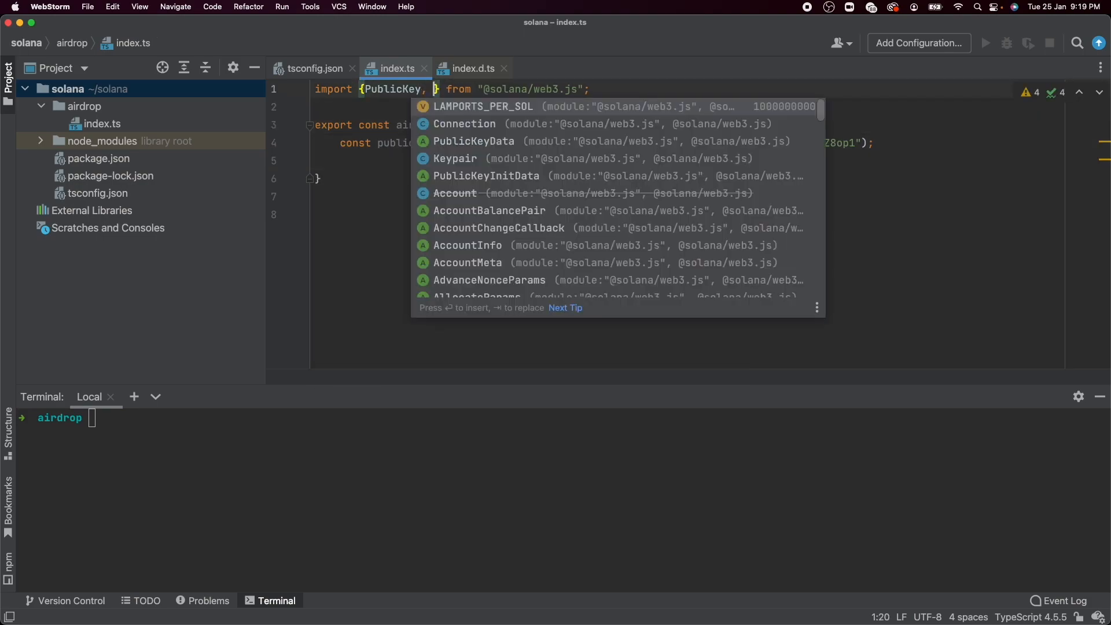
pyautogui.write('l')
pyautogui.press('BackSpace')
pyautogui.press('BackSpace')
pyautogui.press('BackSpace')
pyautogui.write('Conn')
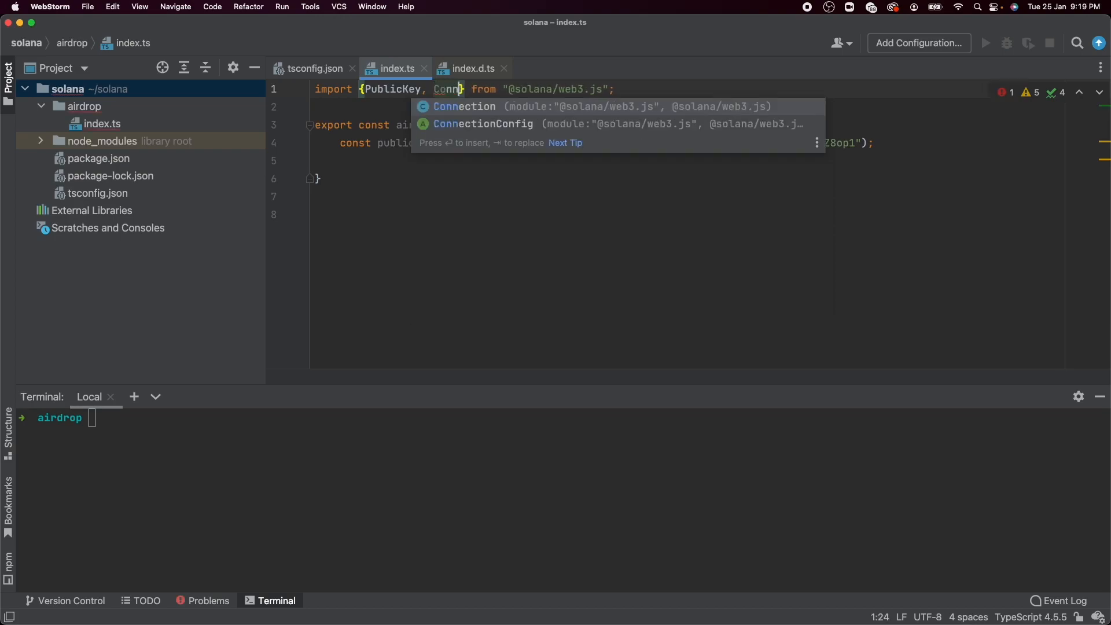
pyautogui.press('Tab')
# Start const conn = new Connection(), check its endpoint parameter, then view Phantom's network list
pyautogui.press('Down')
pyautogui.press('Down')
pyautogui.press('Down')
pyautogui.press('Down')
pyautogui.write('cons')
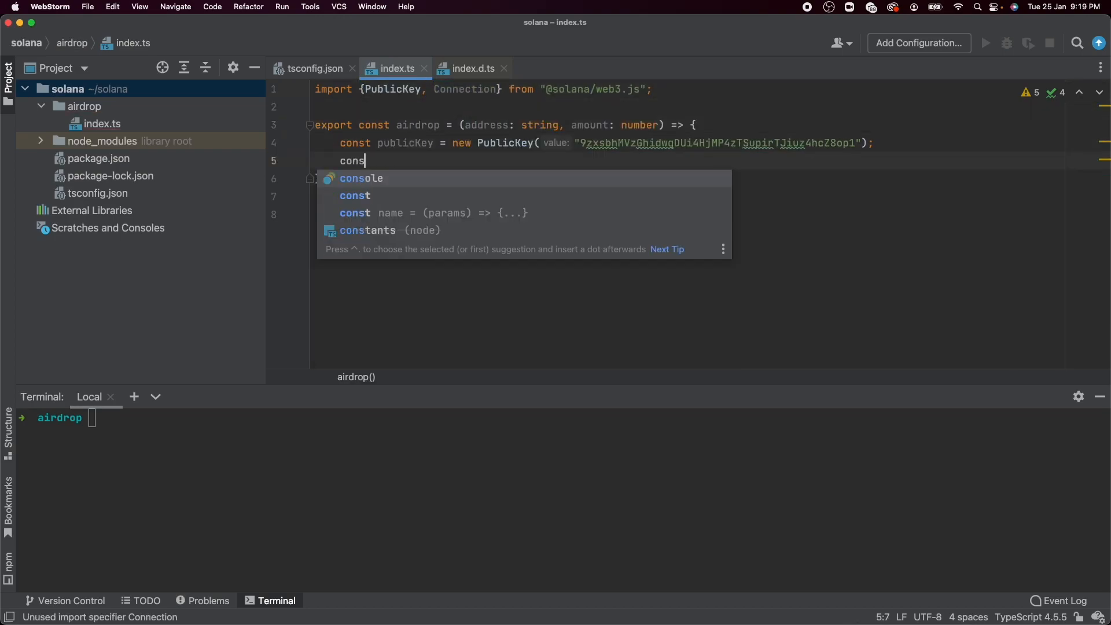
pyautogui.write('t conn = new C')
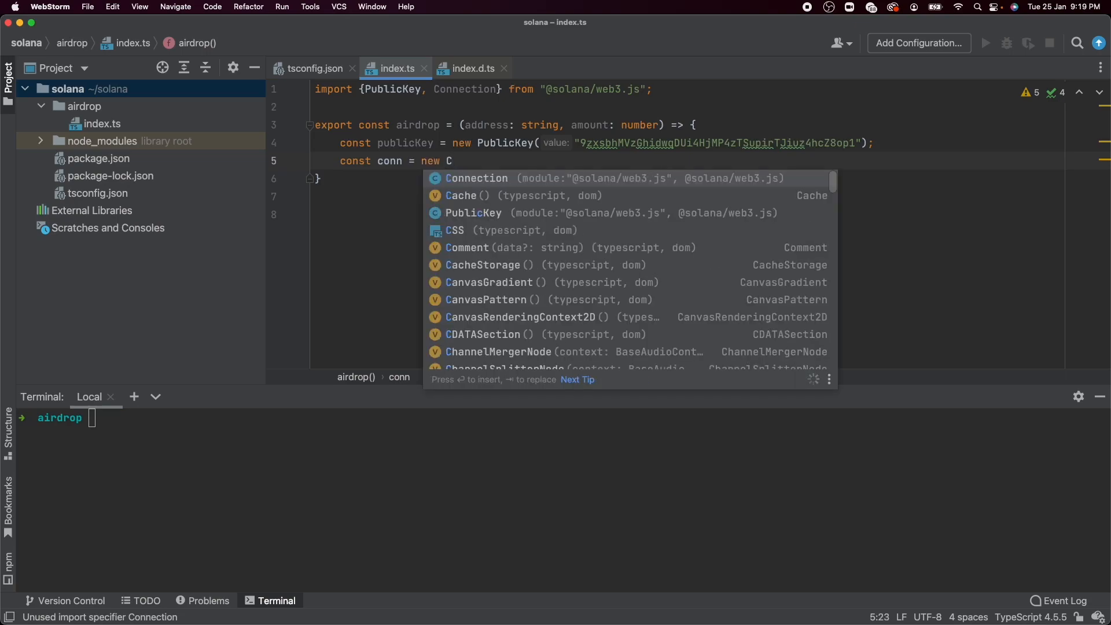
pyautogui.press('Tab')
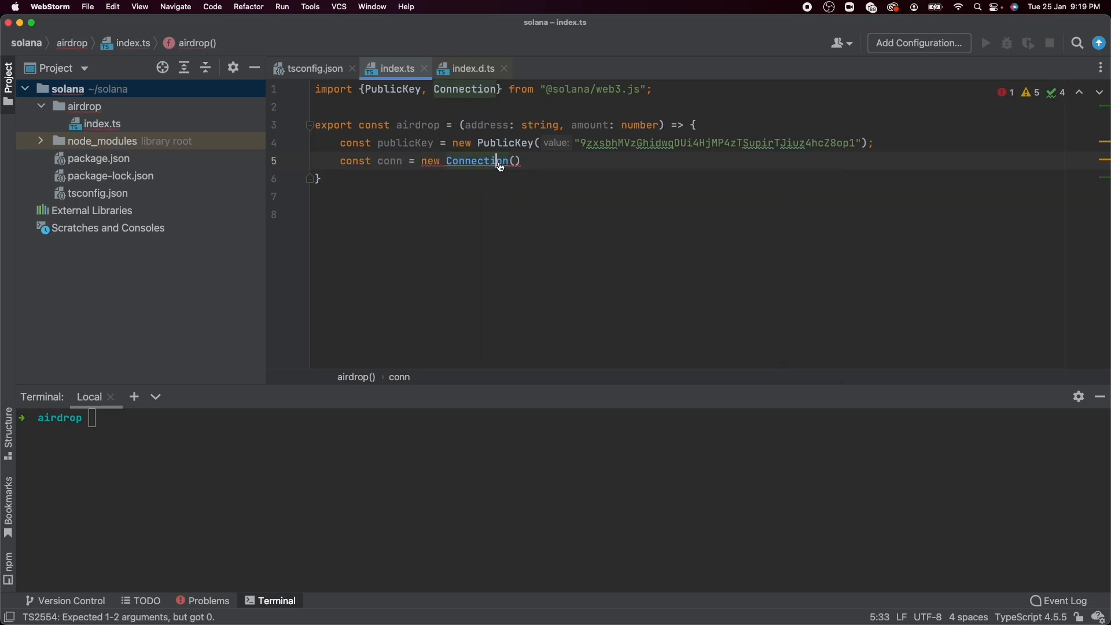
pyautogui.keyDown('super'); pyautogui.click(486, 162); pyautogui.keyUp('super')
pyautogui.doubleClick(404, 206)
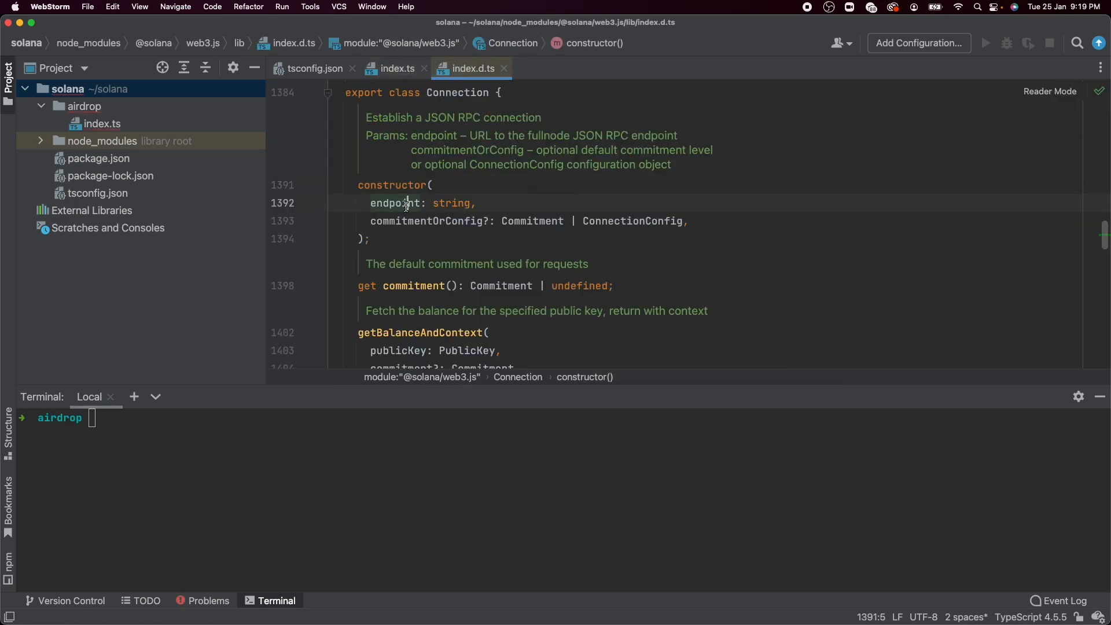
pyautogui.press('super+alt+Left')
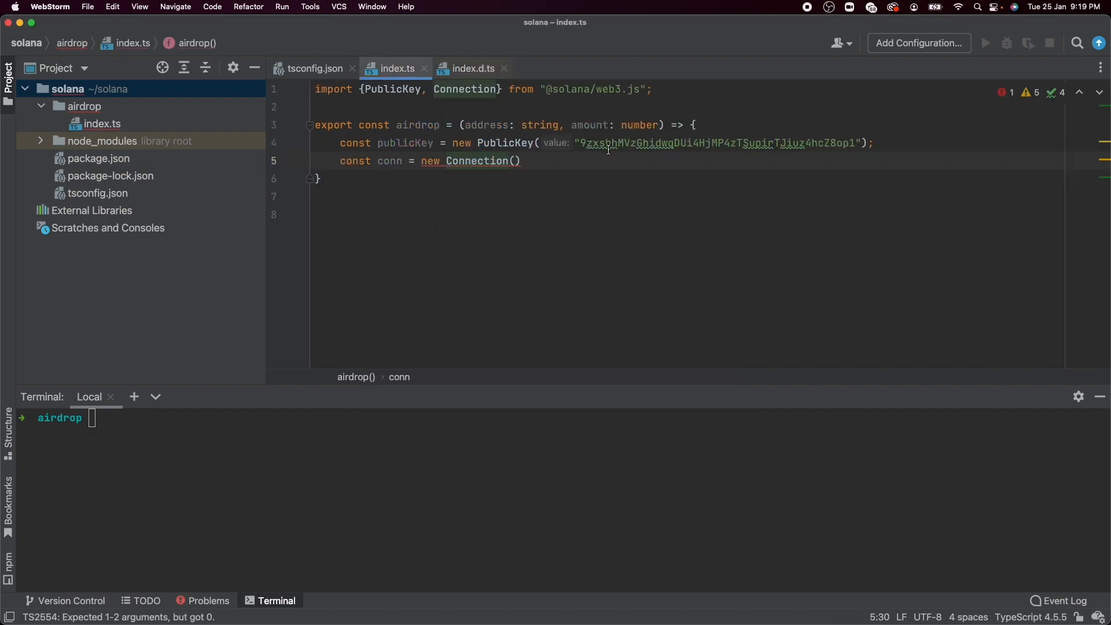
pyautogui.write('"')
pyautogui.press('super+Tab')
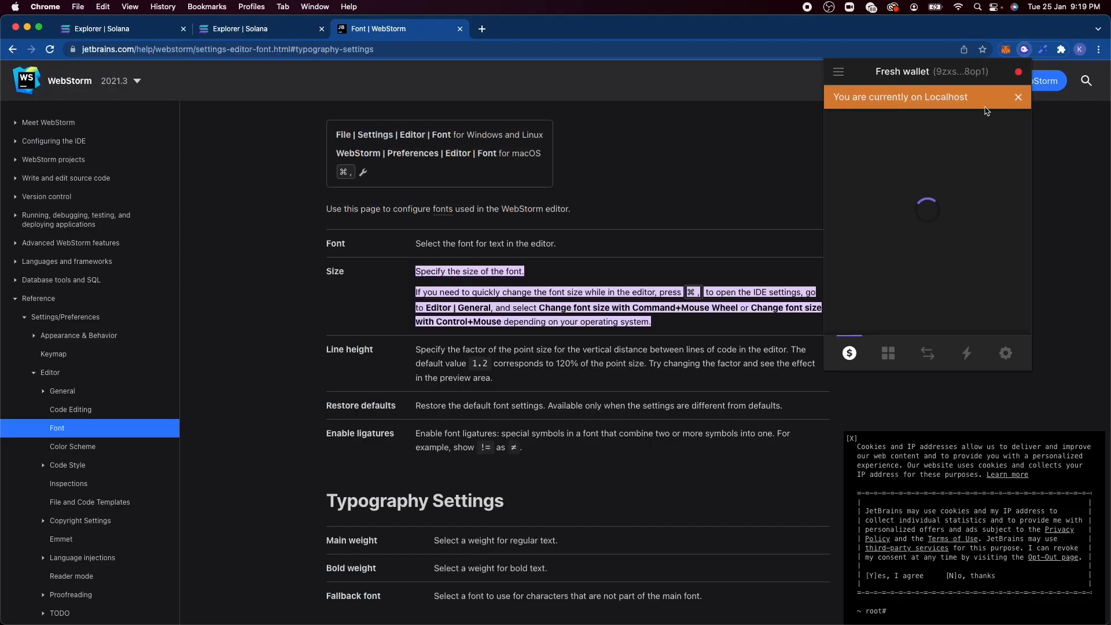
pyautogui.scroll(-3, 929, 217)
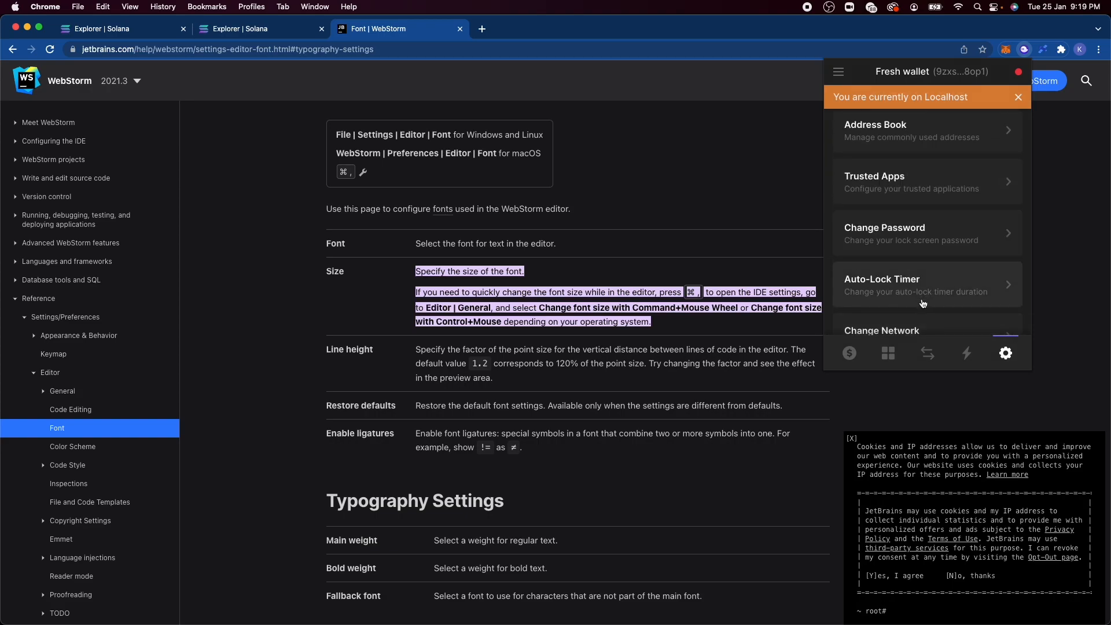
pyautogui.scroll(-3, 920, 200)
pyautogui.click(909, 183)
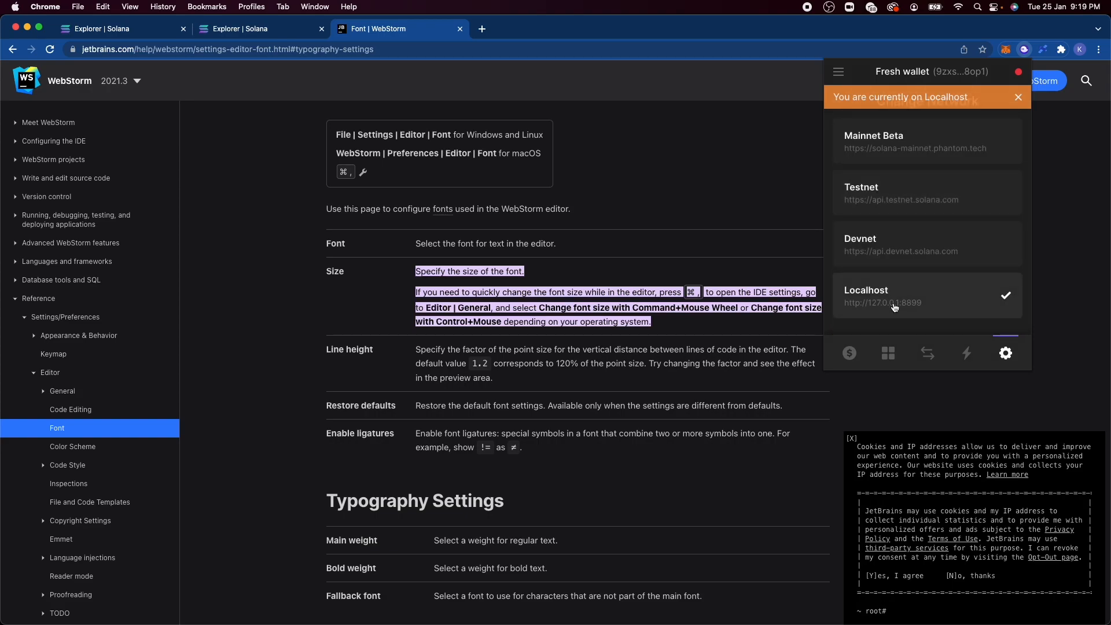
# Give the Connection endpoint "localhost:8899" and commitment "confirmed", ending the statement
pyautogui.press('super+Tab')
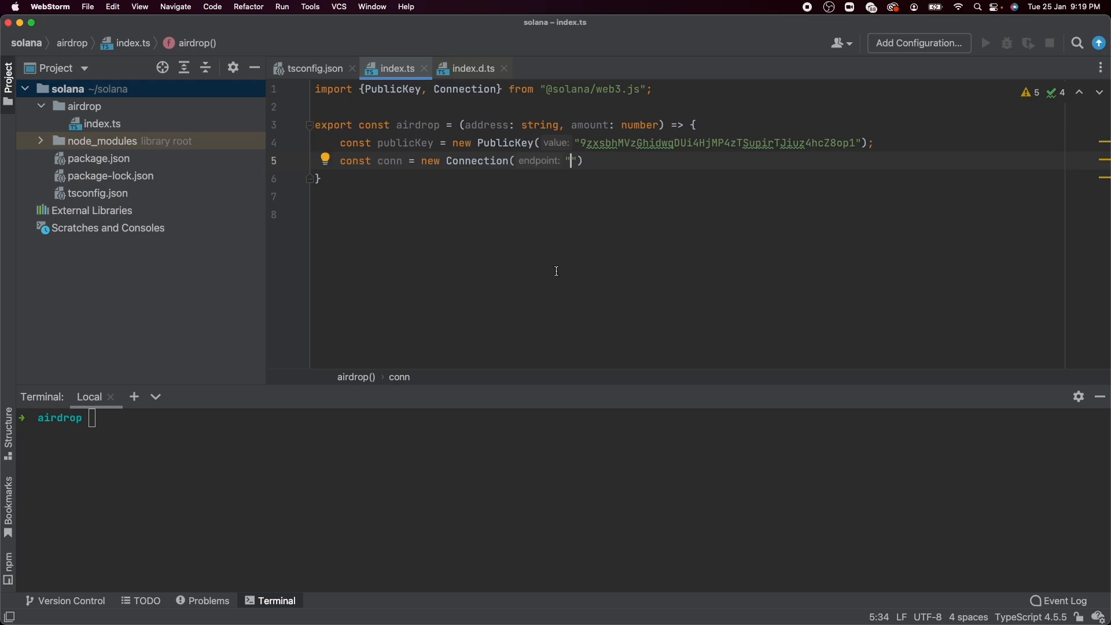
pyautogui.write('localhost:8800')
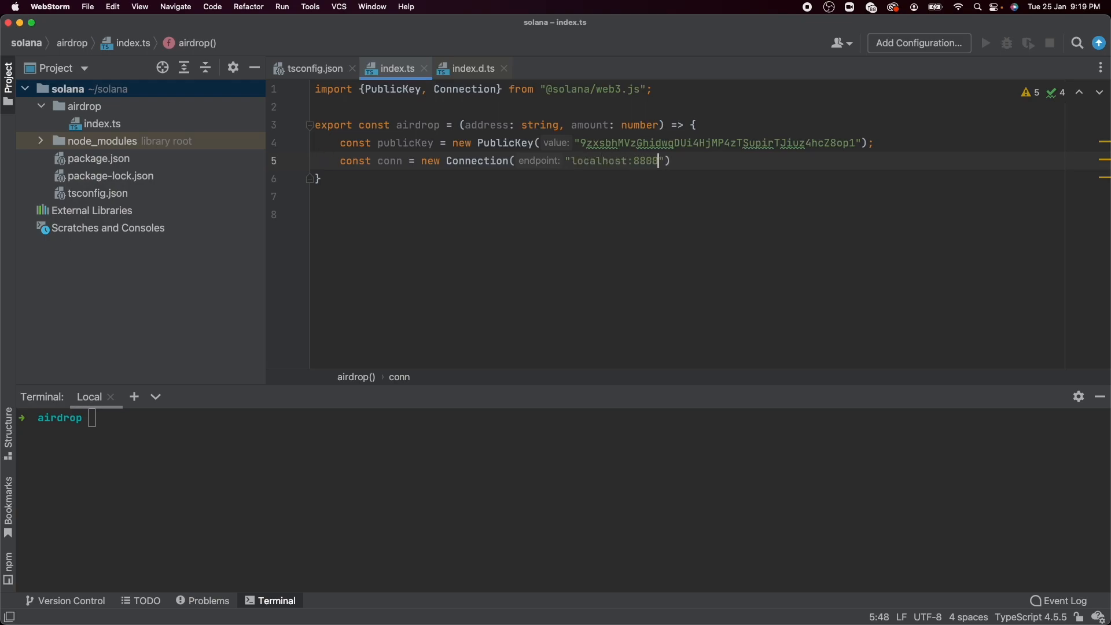
pyautogui.press('BackSpace')
pyautogui.press('BackSpace')
pyautogui.write('99')
pyautogui.press('Right')
pyautogui.write(',')
pyautogui.press('super+b')
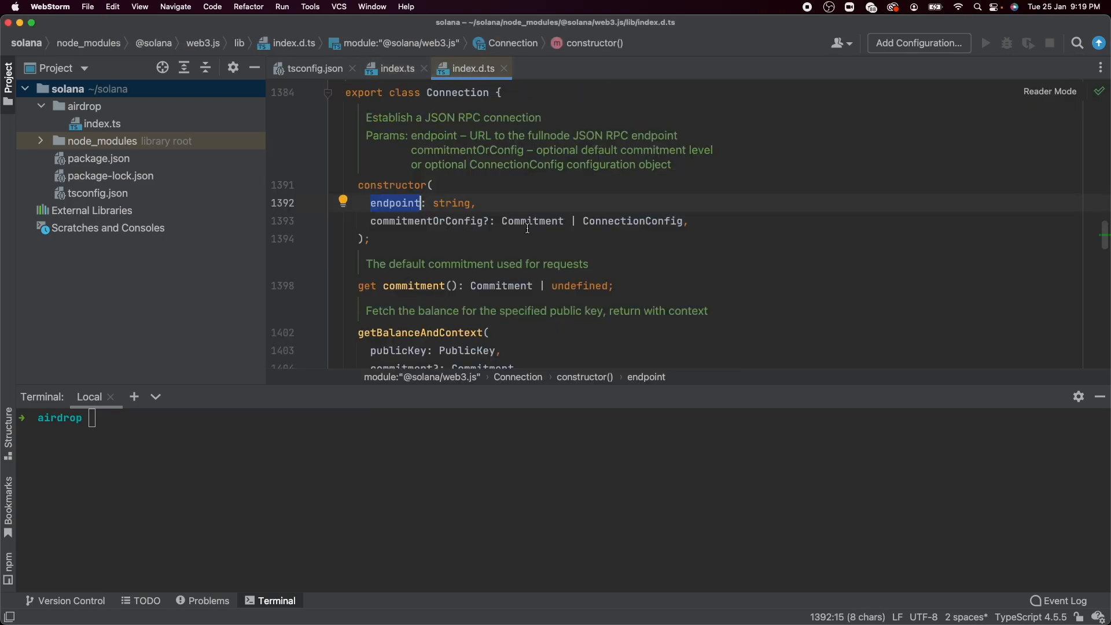
pyautogui.press('super+alt+Left')
pyautogui.write('"c')
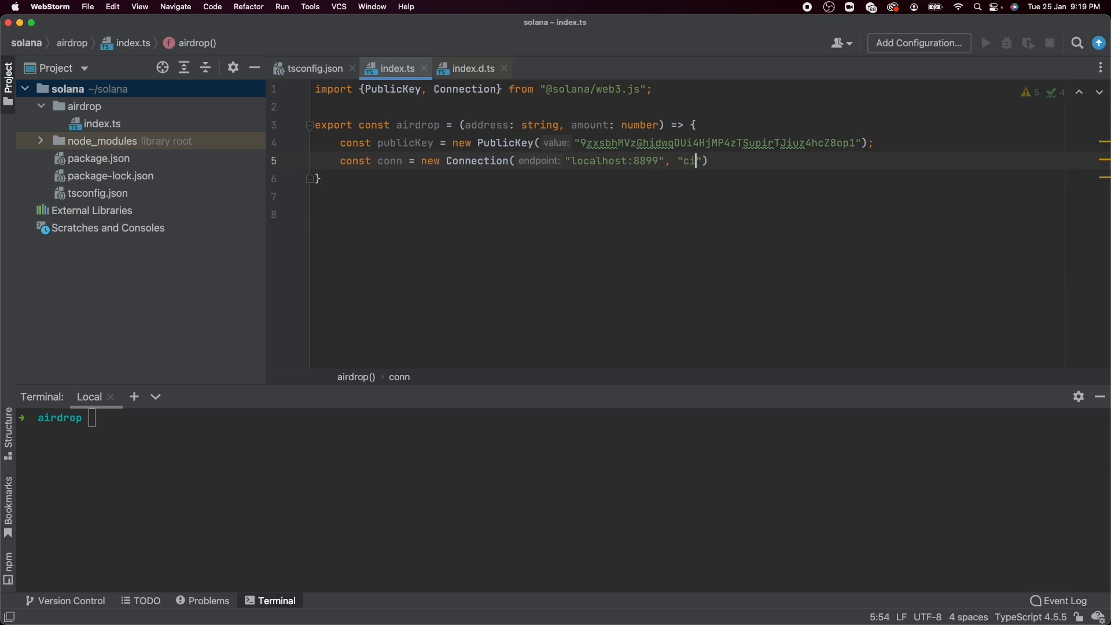
pyautogui.write('i')
pyautogui.press('BackSpace')
pyautogui.write('o')
pyautogui.press('Return')
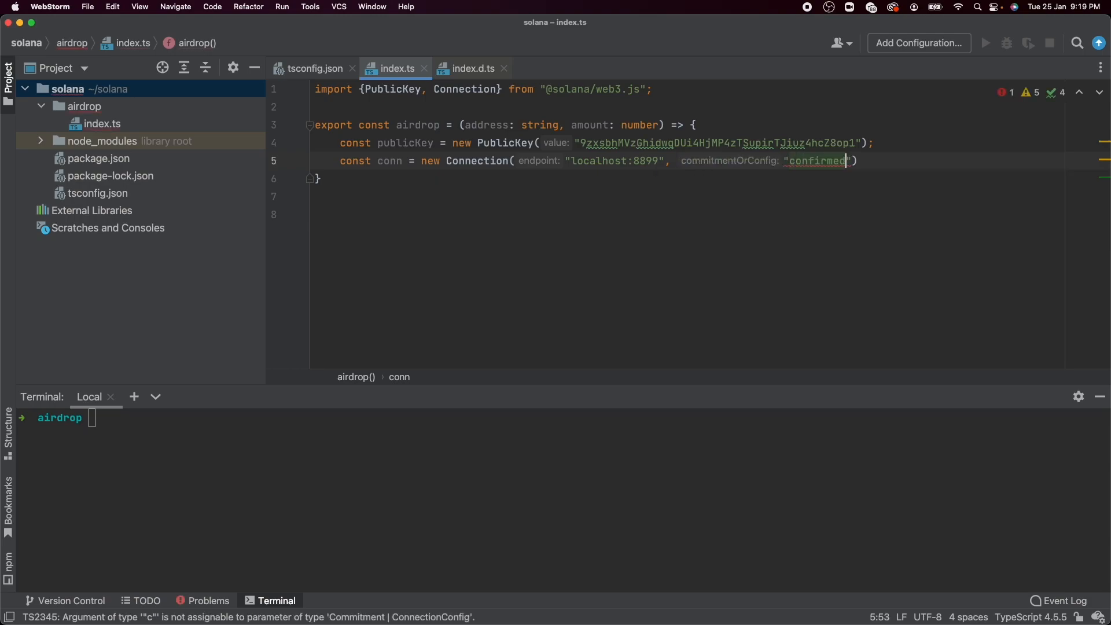
pyautogui.press('End')
pyautogui.write(';')
pyautogui.press('Return')
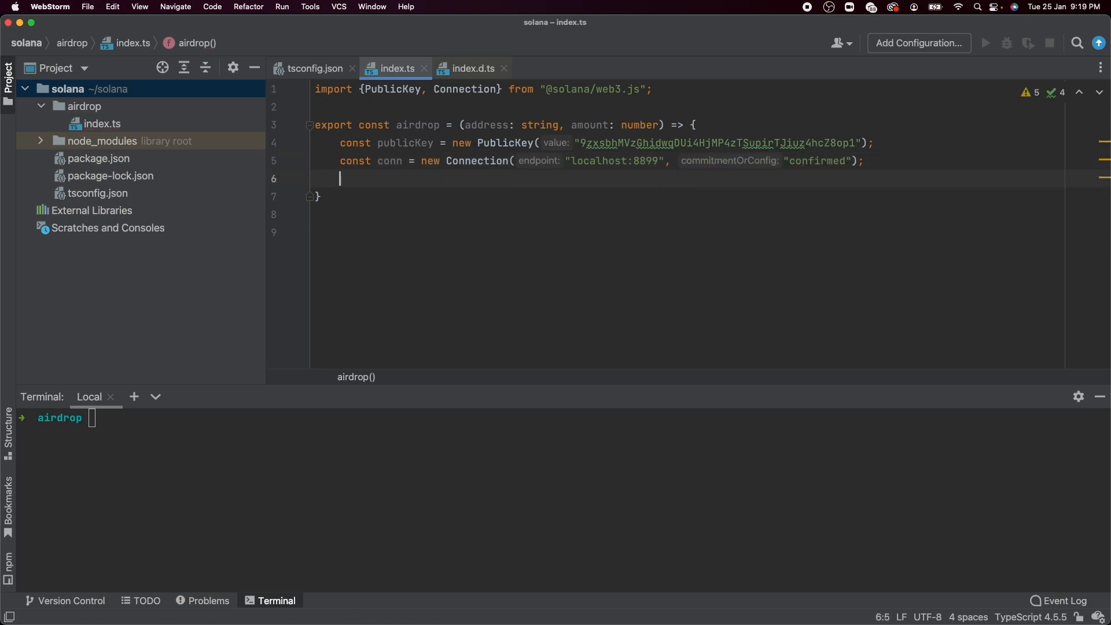
pyautogui.click(403, 162)
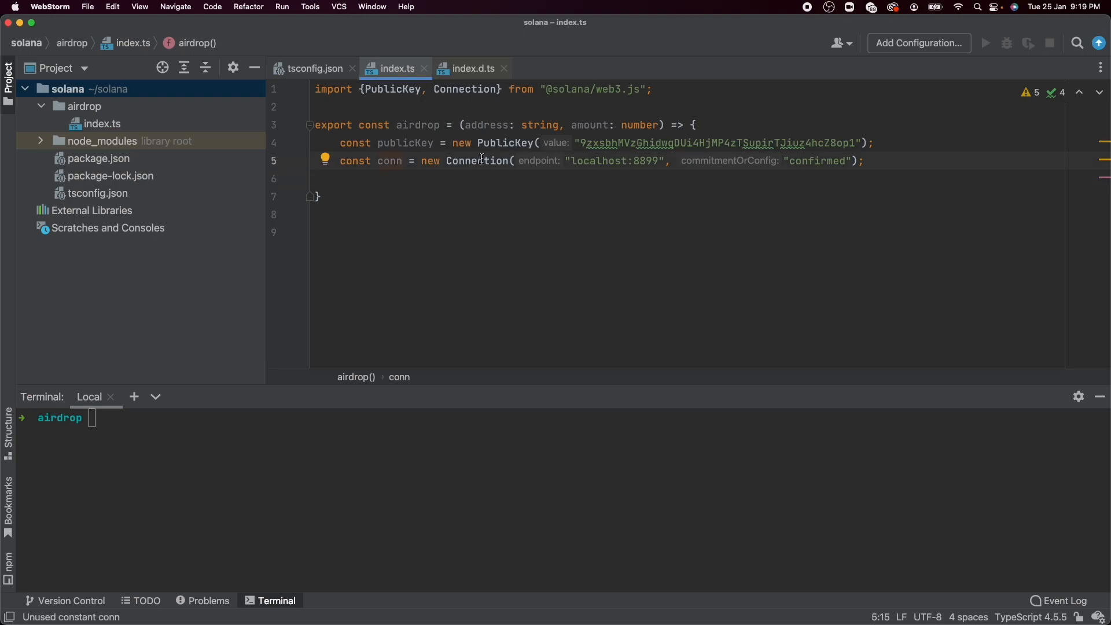
# Add conn.requestAirdrop(publicKey) below the connection
pyautogui.press('Down')
pyautogui.write('c')
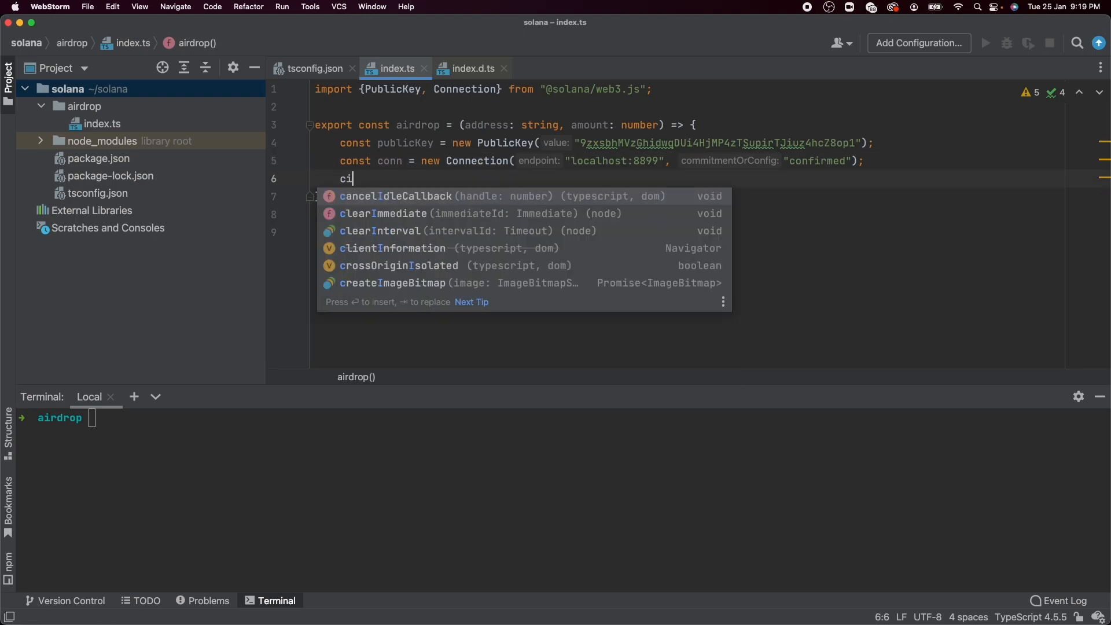
pyautogui.write('onn.a')
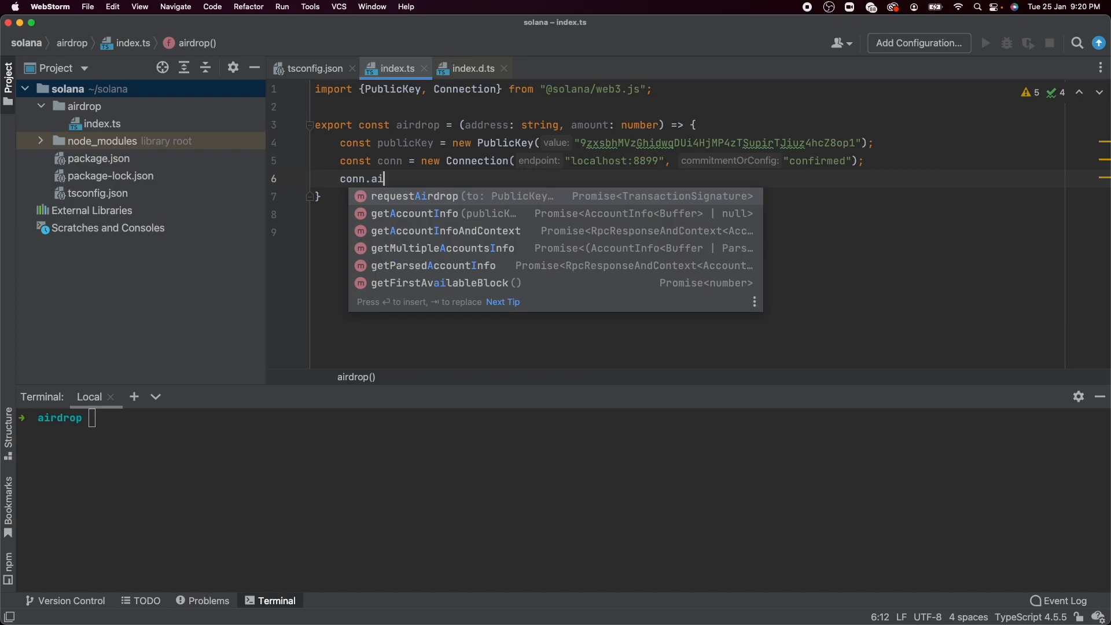
pyautogui.press('Return')
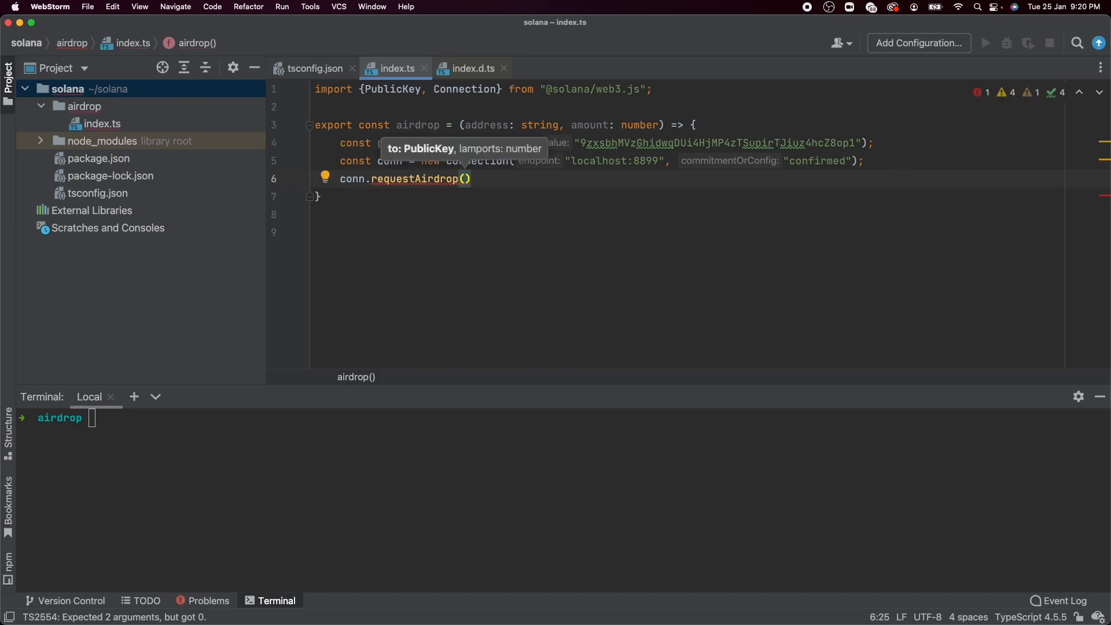
pyautogui.click(468, 179)
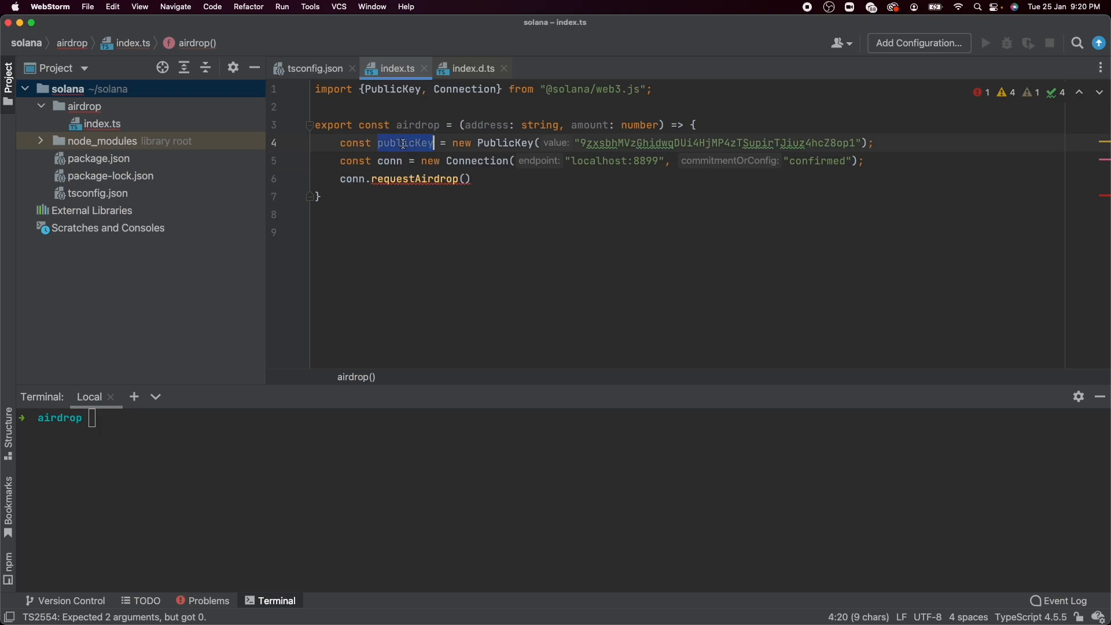
pyautogui.write('publicKey')
pyautogui.hotkey('ctrl', 'z')
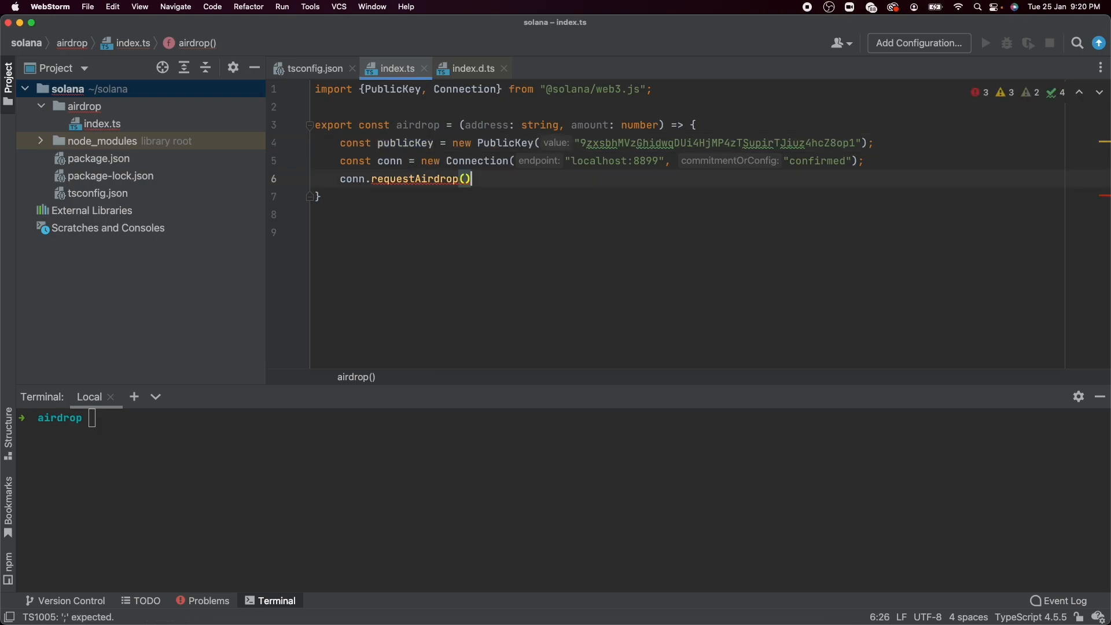
pyautogui.write('publicKeyl')
pyautogui.press('BackSpace')
pyautogui.press('BackSpace')
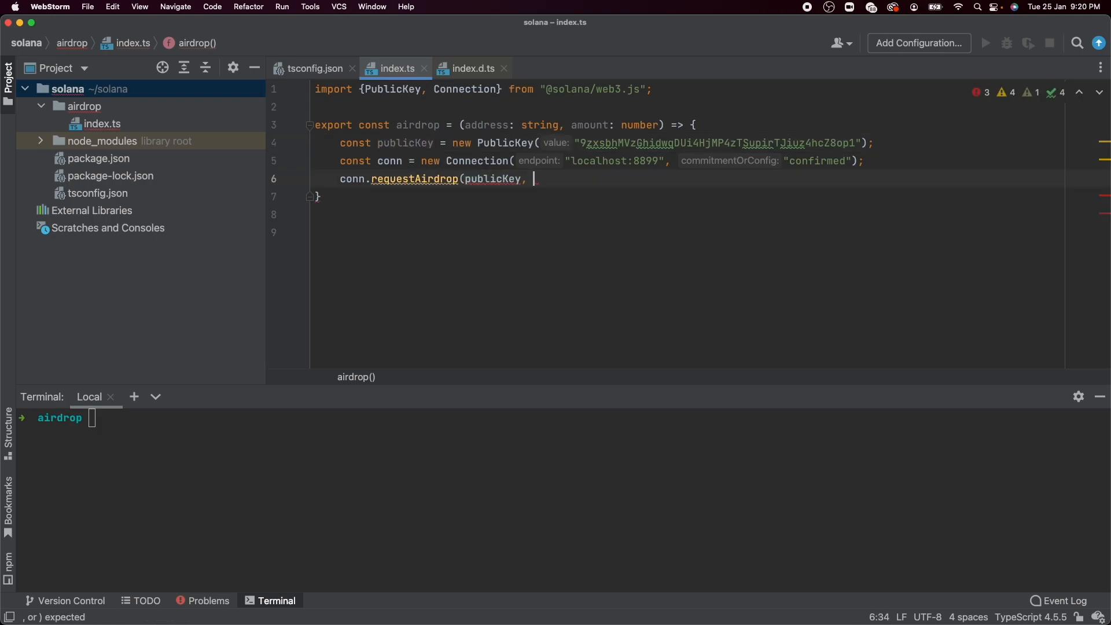
pyautogui.write(',')
# Check requestAirdrop's lamports parameter in its declaration and leave a blank line for notes
pyautogui.keyDown('super'); pyautogui.click(413, 179); pyautogui.keyUp('super')
pyautogui.doubleClick(395, 220)
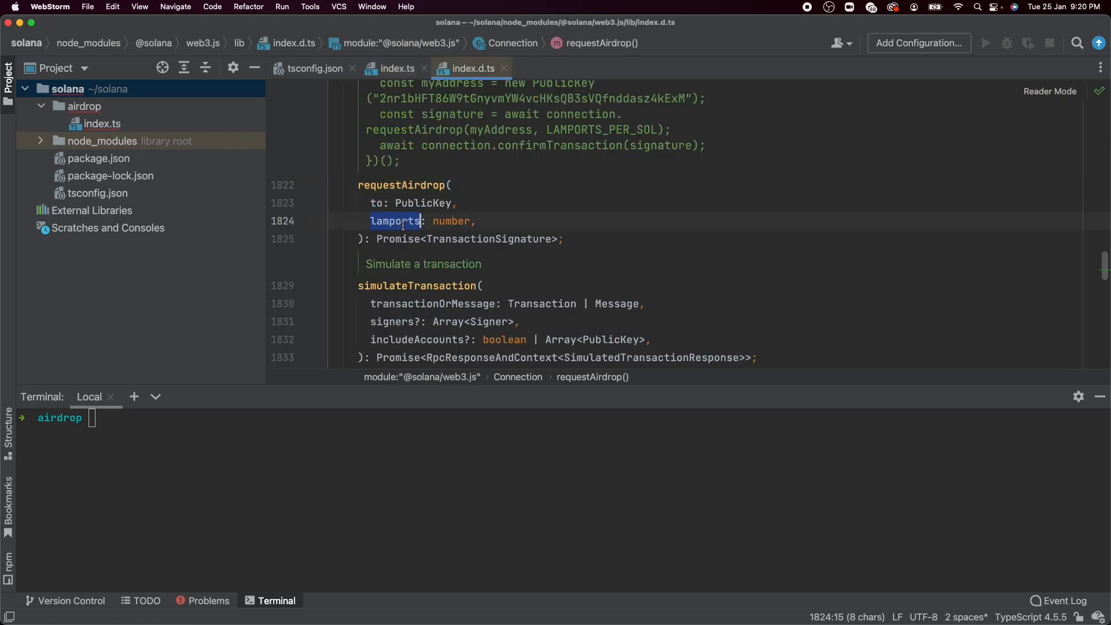
pyautogui.press('super+alt+Left')
pyautogui.click(622, 215)
pyautogui.press('Return')
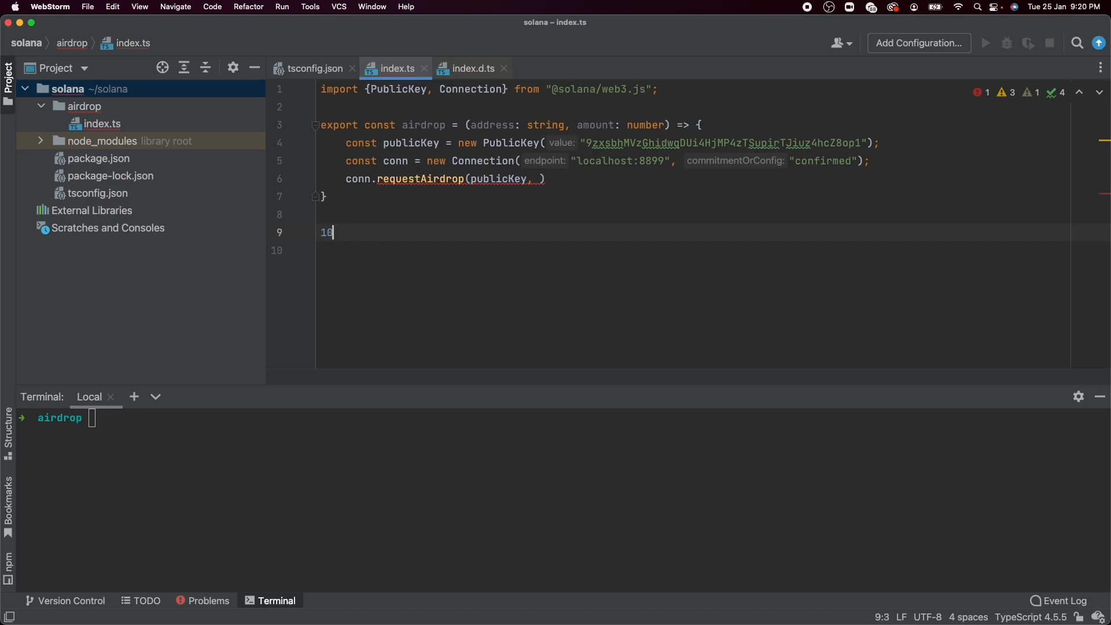
pyautogui.write('1000')
pyautogui.hotkey('shift', 'alt', 'Left')
pyautogui.press('End')
pyautogui.write('000')
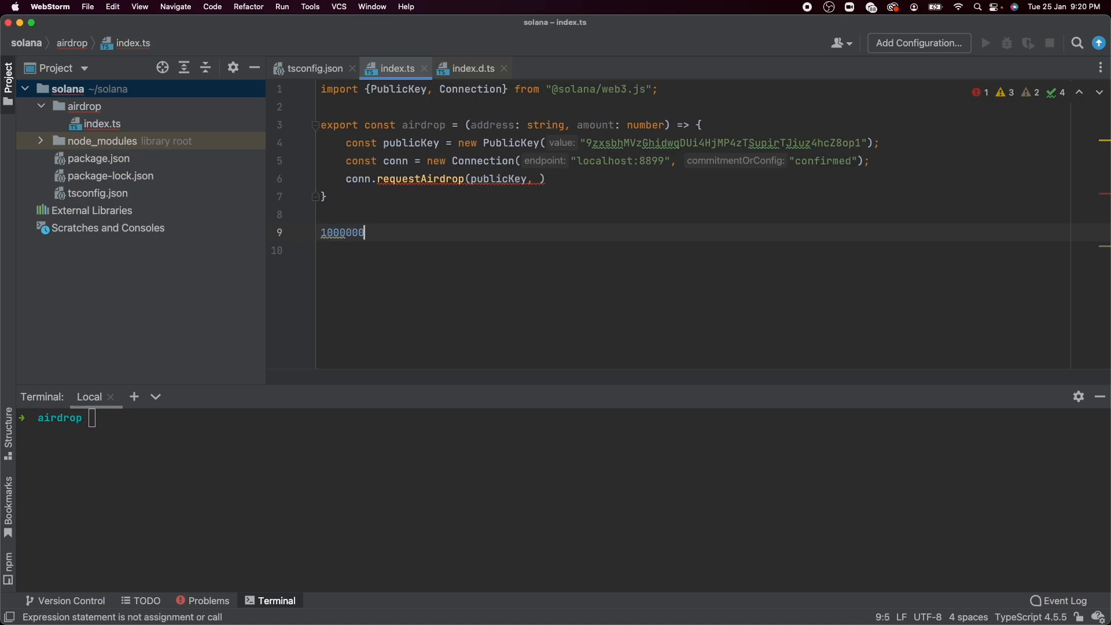
pyautogui.write('000 lamport')
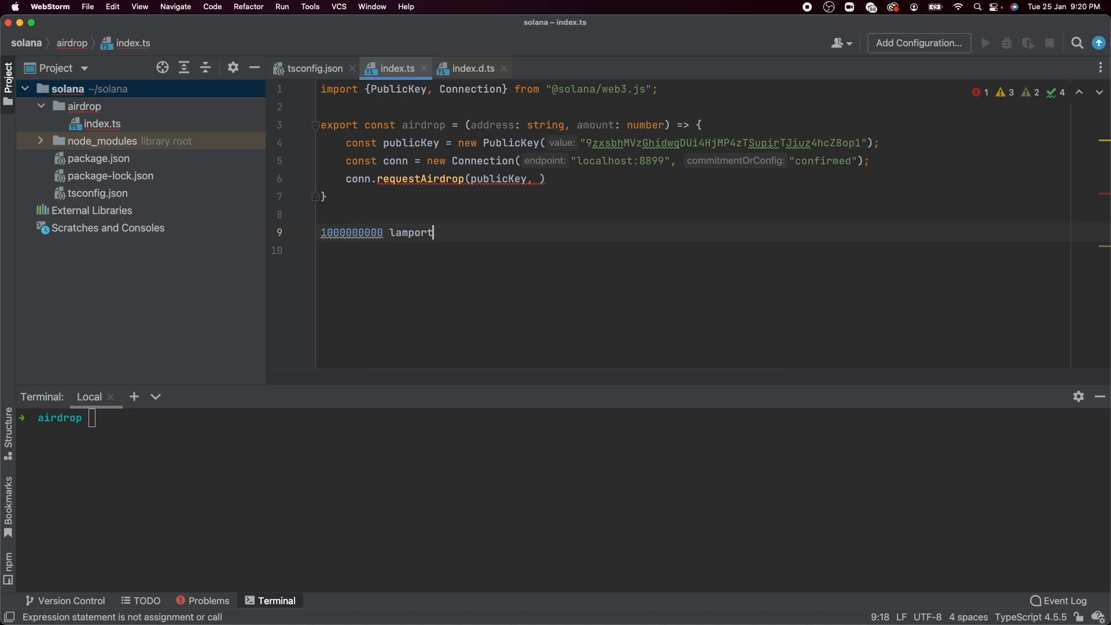
pyautogui.write(' = 1')
pyautogui.press('BackSpace')
pyautogui.press('BackSpace')
pyautogui.press('BackSpace')
pyautogui.write('s = 1')
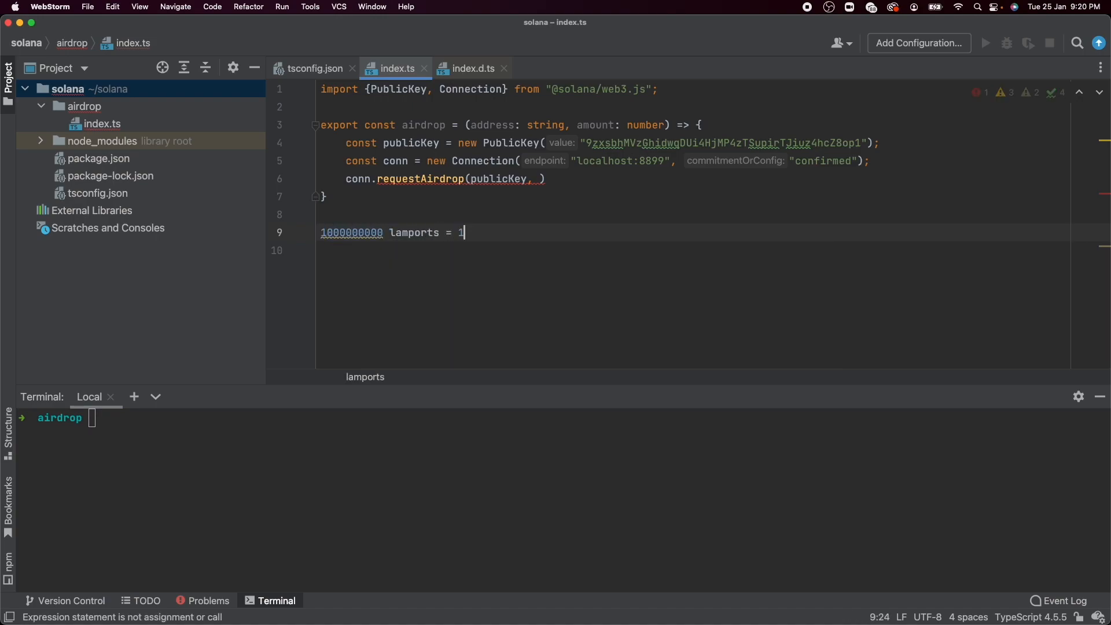
pyautogui.write('SOL')
pyautogui.press('Return')
pyautogui.press('Return')
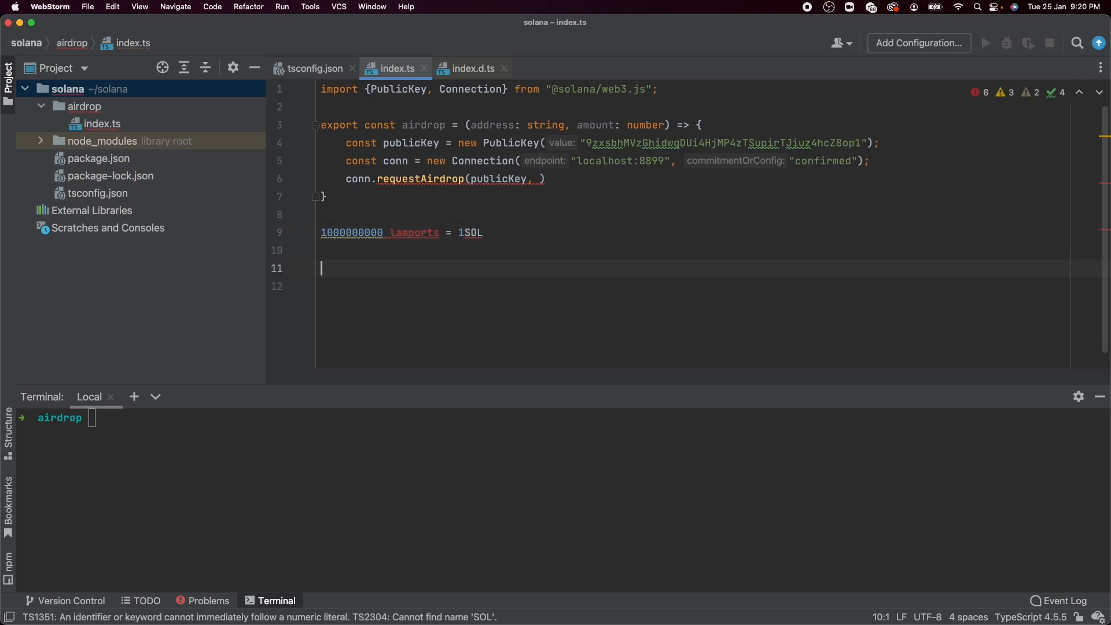
pyautogui.write('0.001 =')
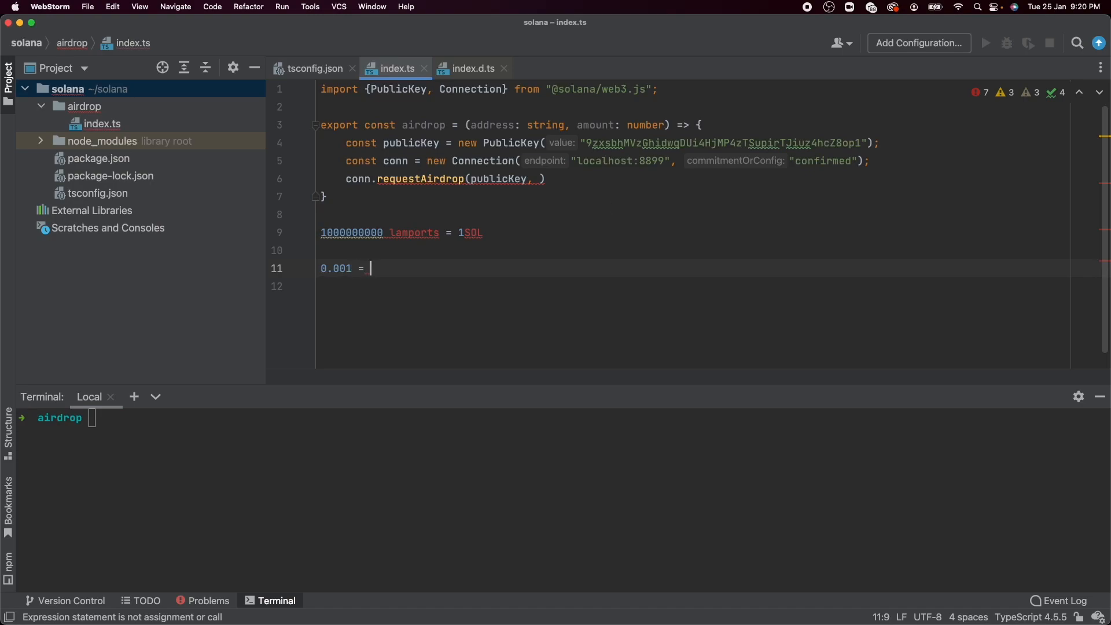
pyautogui.doubleClick(351, 232)
pyautogui.press('super+c')
pyautogui.click(383, 268)
pyautogui.press('super+v')
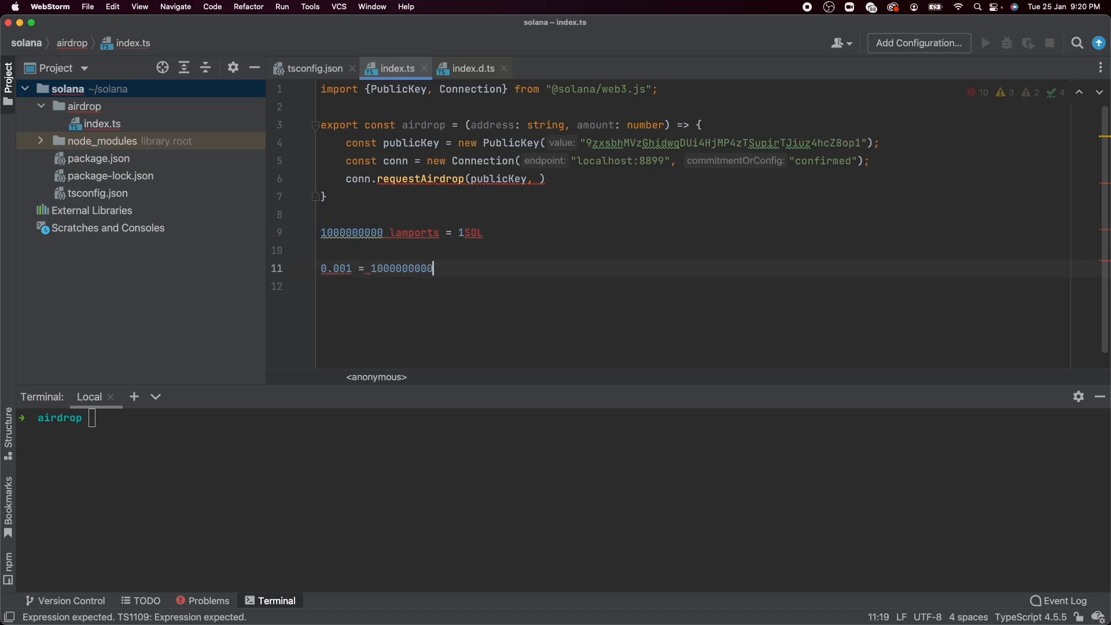
pyautogui.press('BackSpace')
pyautogui.press('BackSpace')
pyautogui.press('BackSpace')
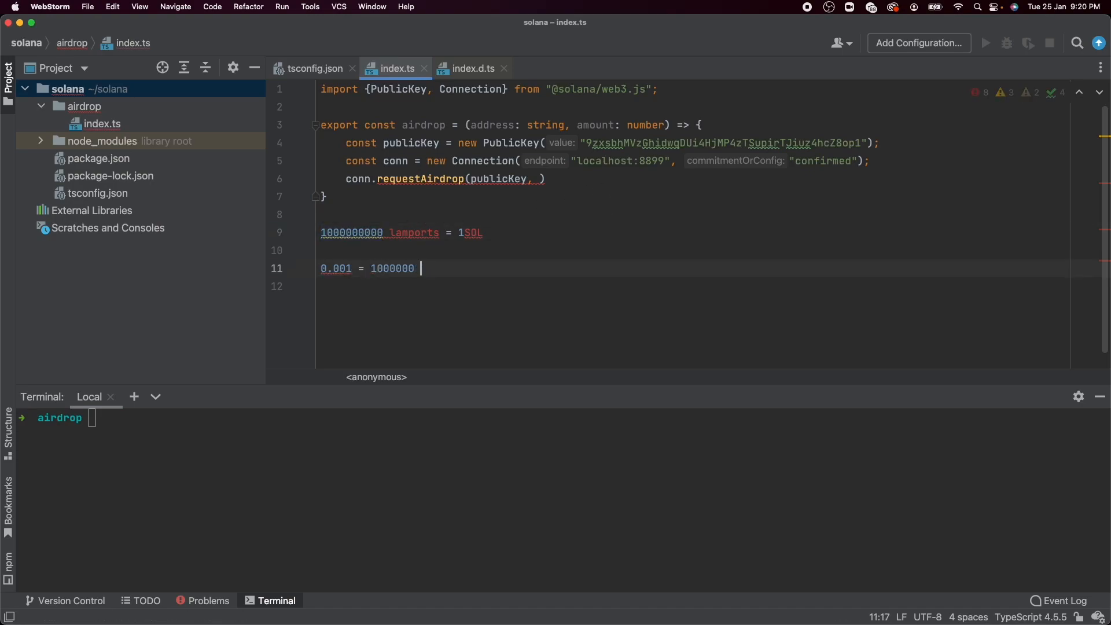
pyautogui.write('lamports')
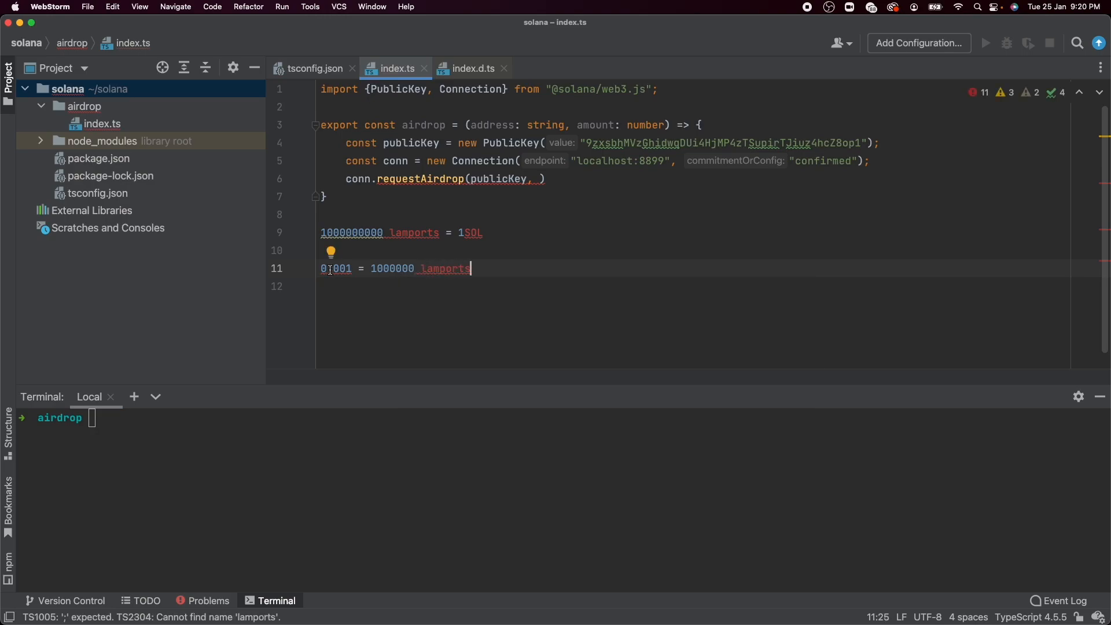
pyautogui.moveTo(328, 269); pyautogui.dragTo(344, 269)
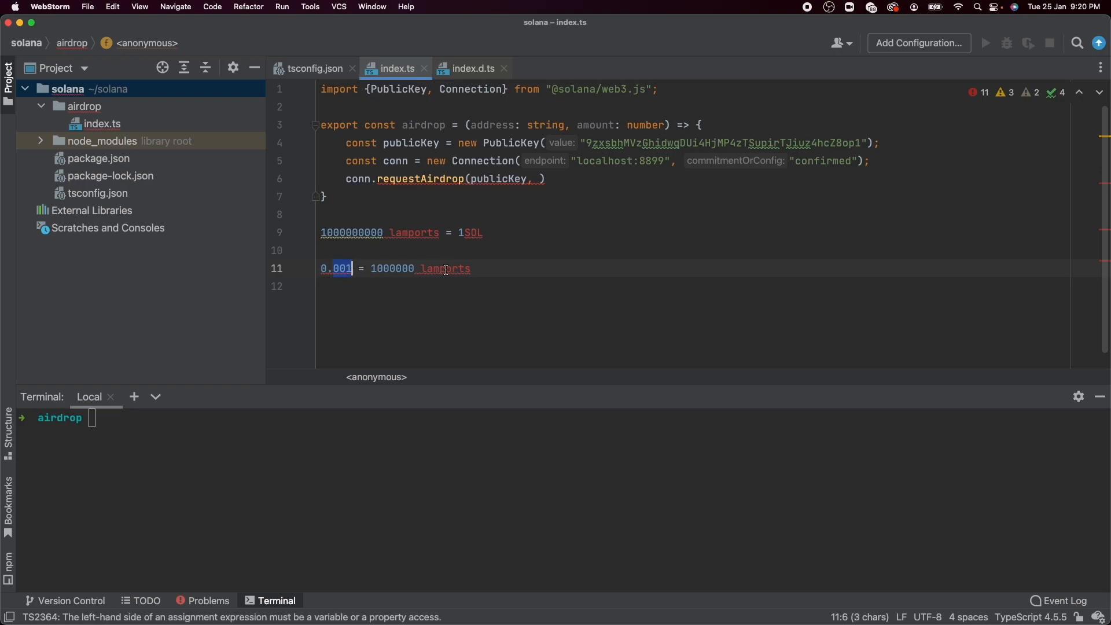
pyautogui.click(473, 269)
pyautogui.doubleClick(357, 232)
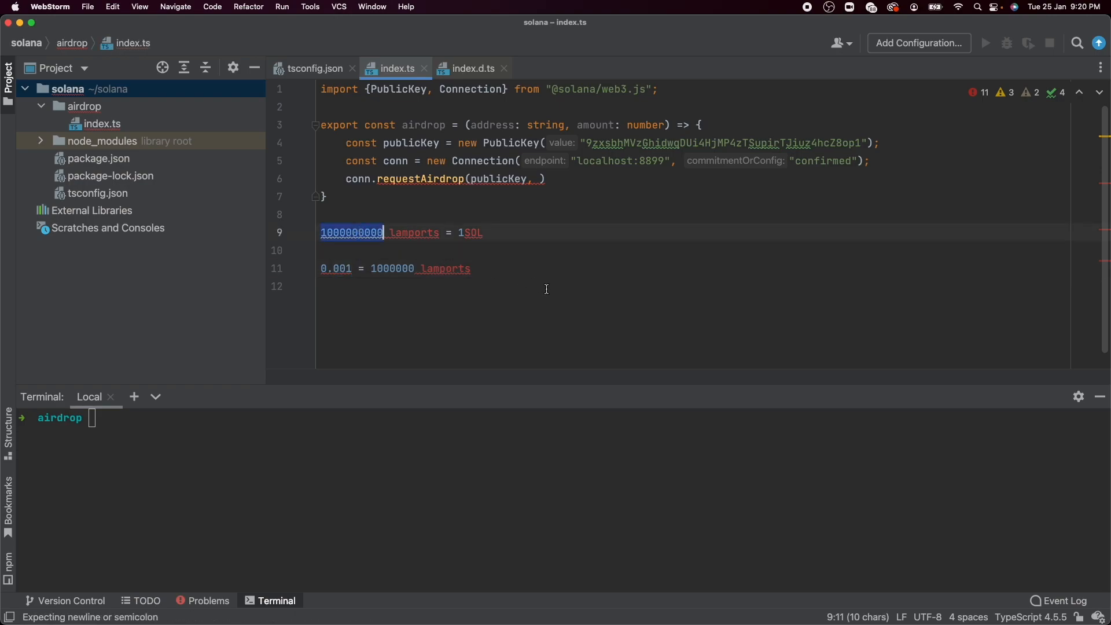
pyautogui.click(487, 269)
pyautogui.hotkey('shift', 'Up')
pyautogui.hotkey('shift', 'Up')
pyautogui.hotkey('shift', 'Up')
pyautogui.hotkey('shift', 'Up')
# Add LAMPORTS_PER_SOL to the import and look at its one-billion value in the declaration
pyautogui.press('BackSpace')
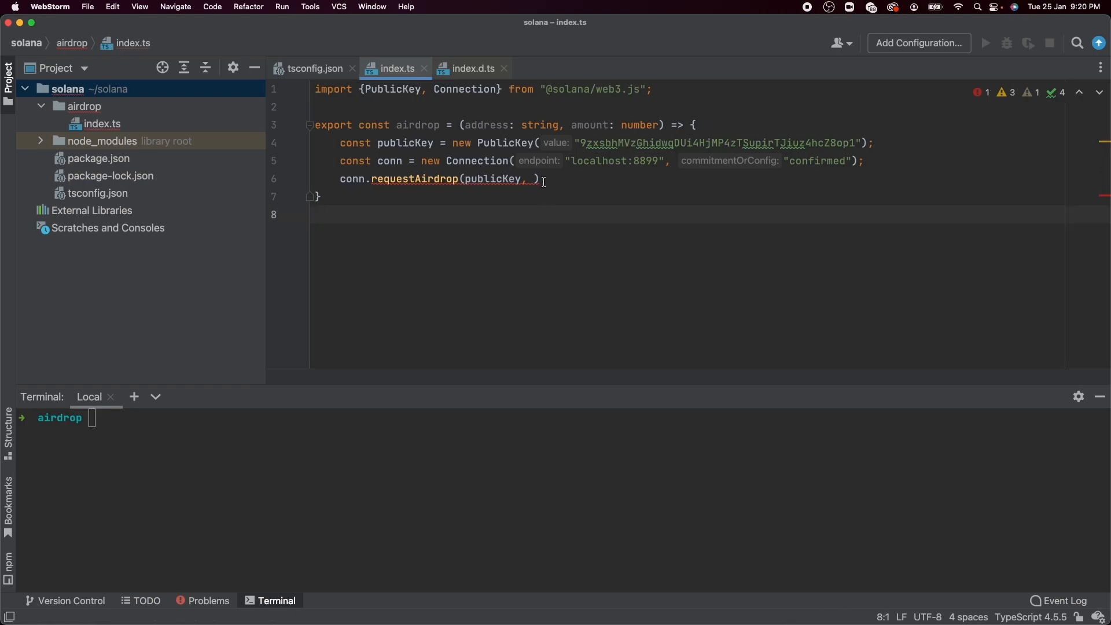
pyautogui.click(496, 89)
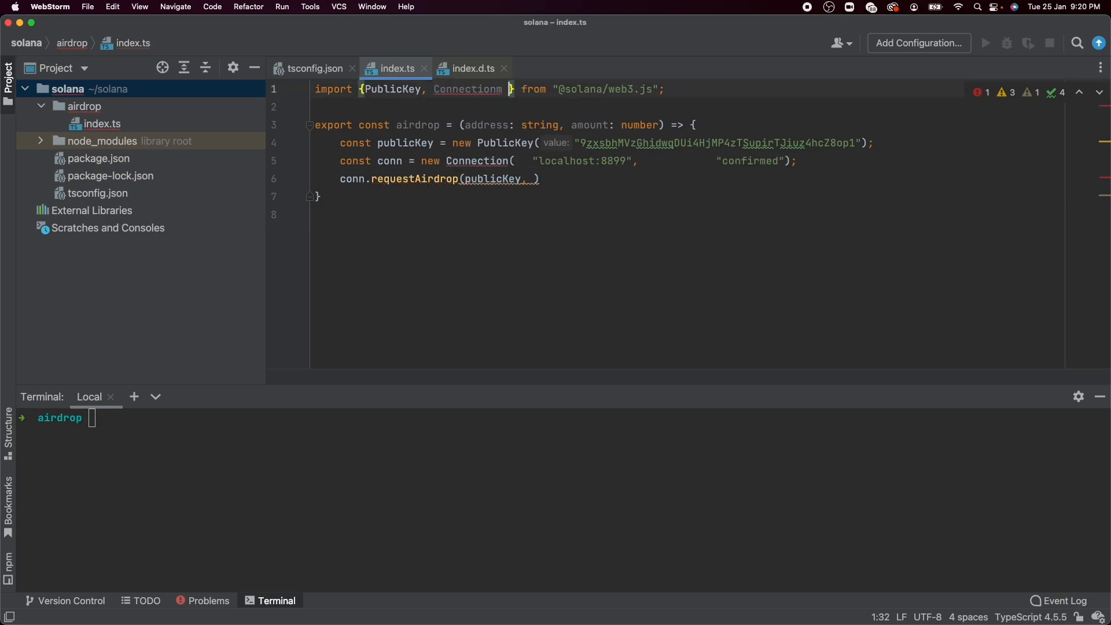
pyautogui.write(', L')
pyautogui.press('Return')
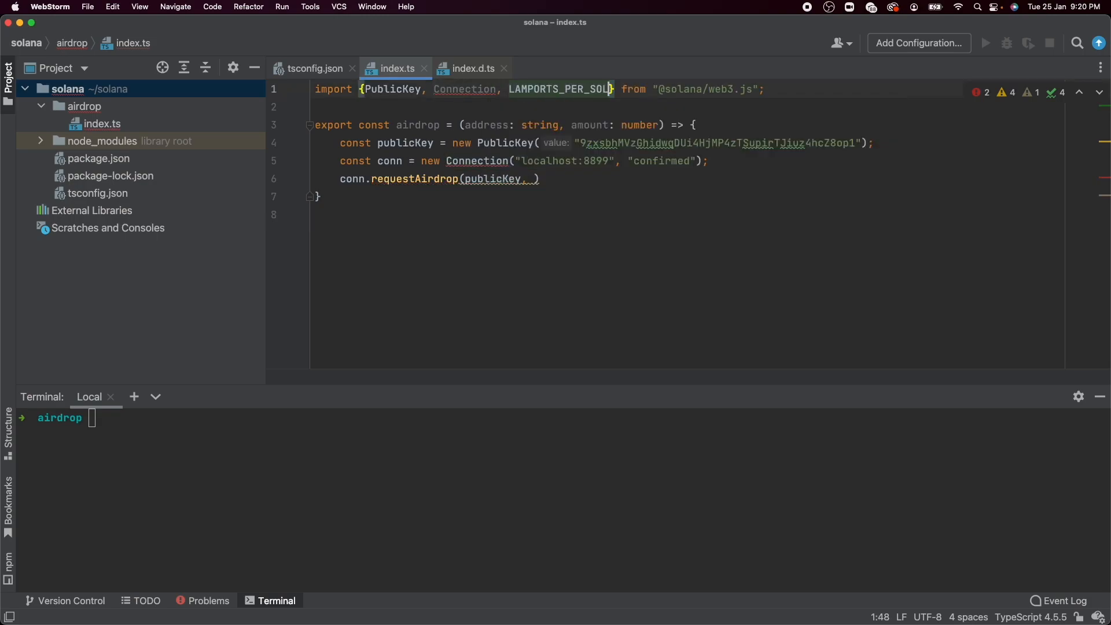
pyautogui.keyDown('super'); pyautogui.click(525, 89); pyautogui.keyUp('super')
pyautogui.tripleClick(517, 235)
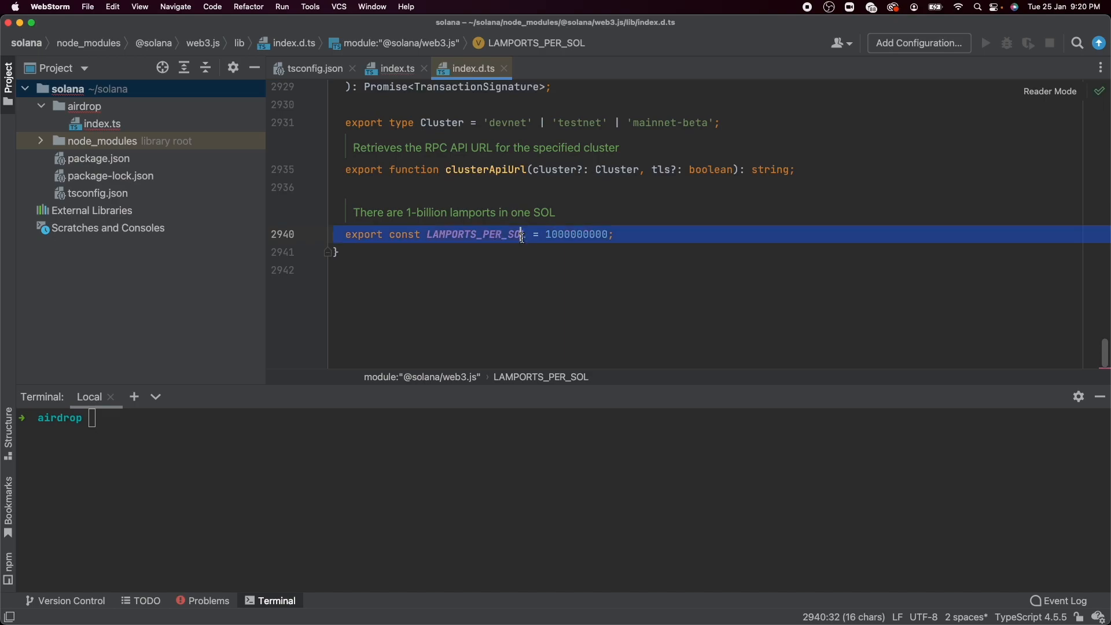
pyautogui.click(581, 234)
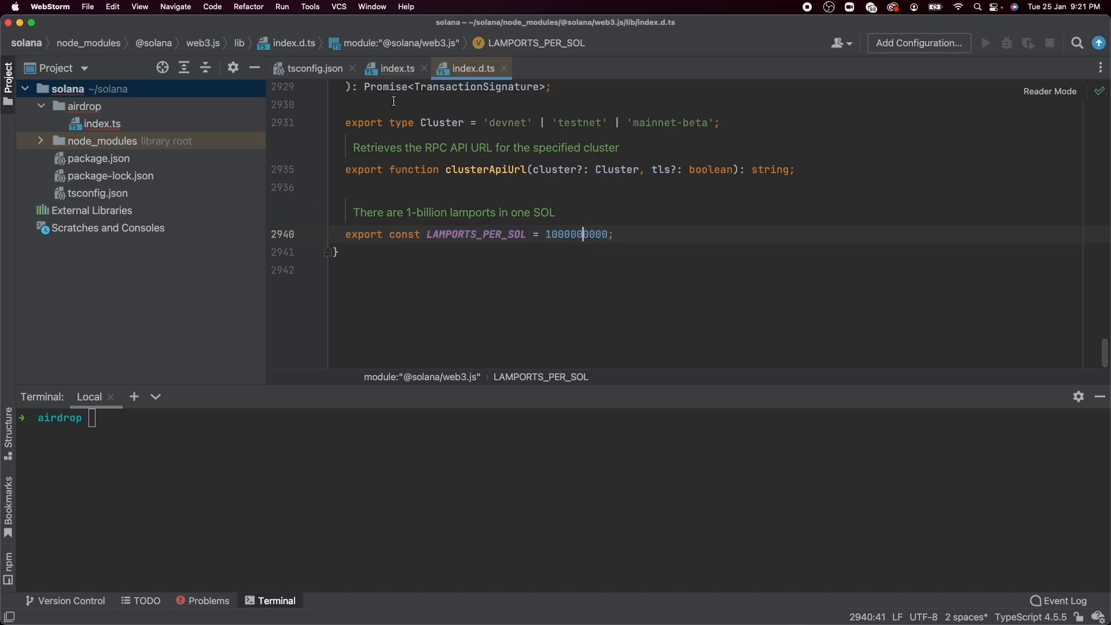
pyautogui.click(393, 69)
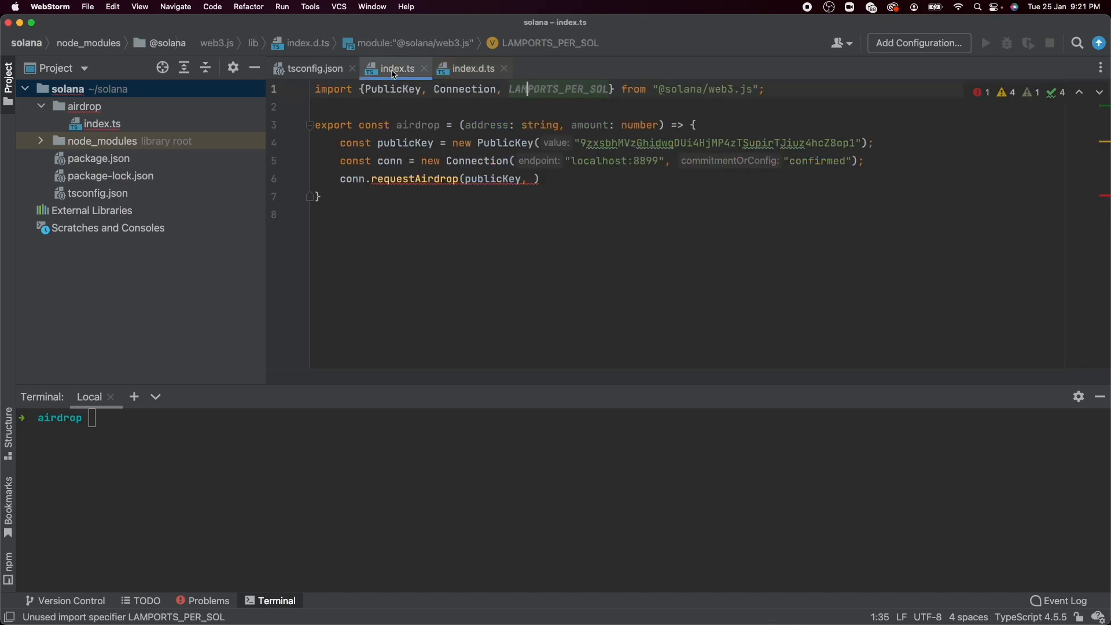
# Make the lamports argument amount * LAMPORTS_PER_SOL, removing the placeholder 2
pyautogui.click(537, 179)
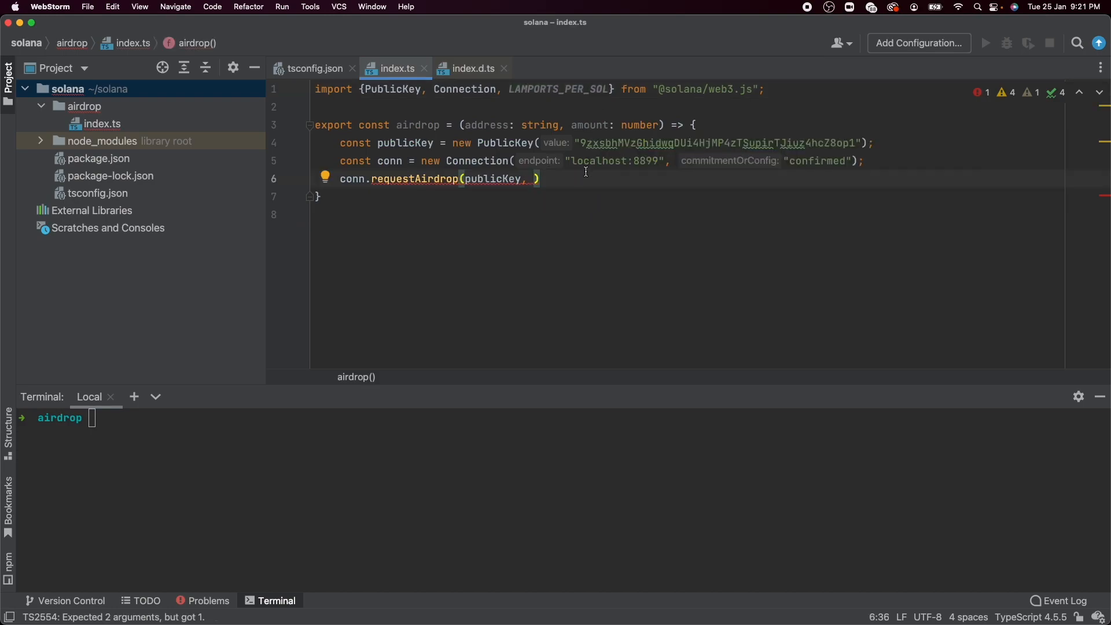
pyautogui.doubleClick(590, 125)
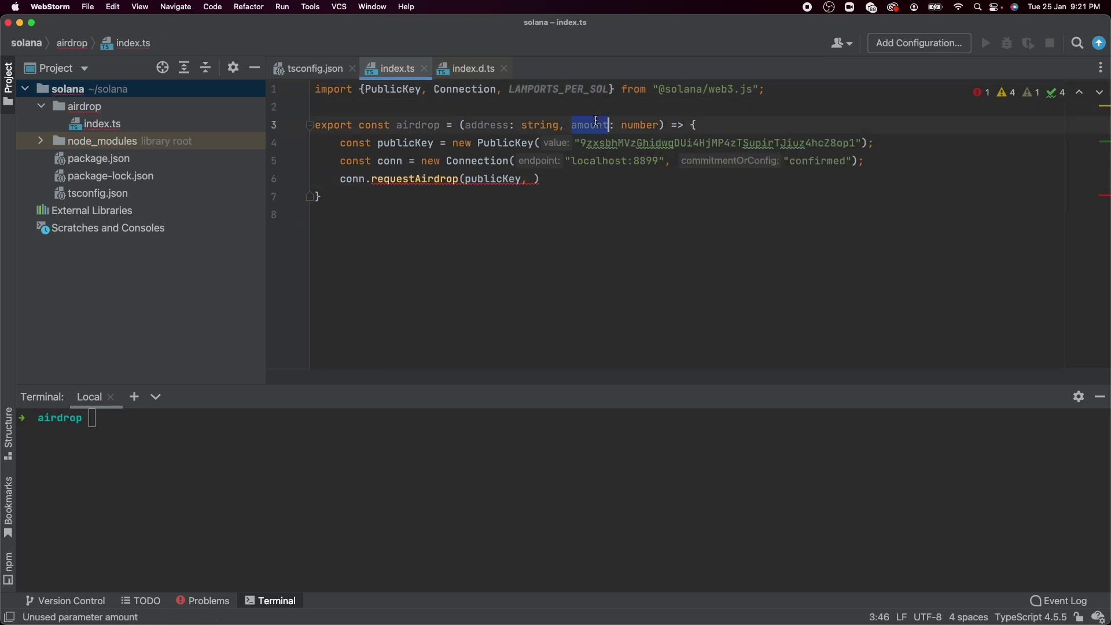
pyautogui.click(535, 179)
pyautogui.write('amount ')
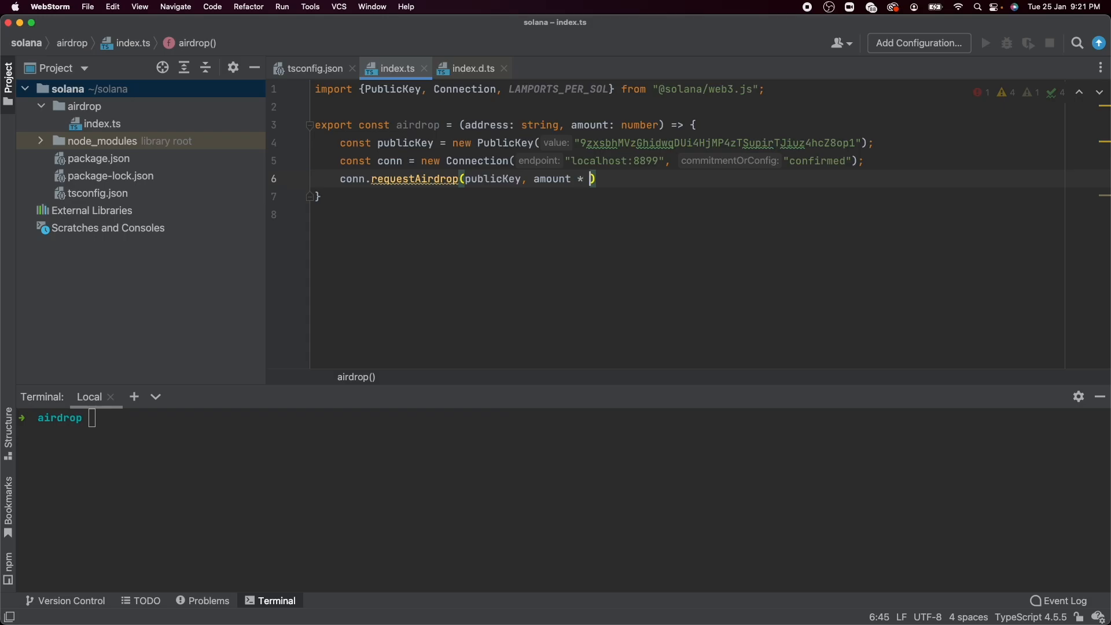
pyautogui.write('* LA')
pyautogui.press('Tab')
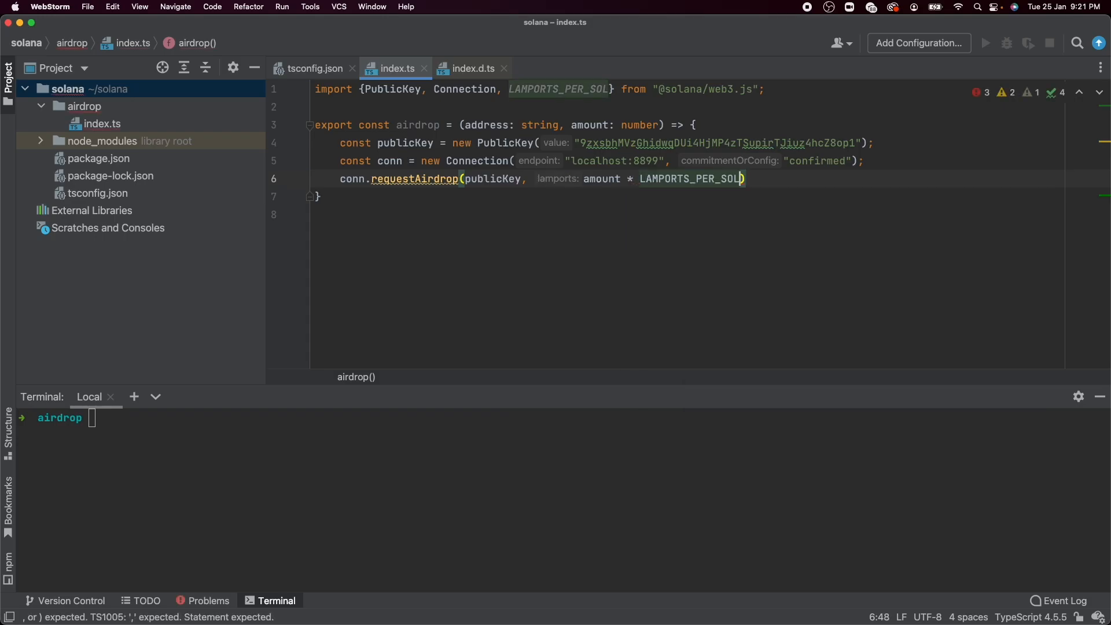
pyautogui.click(627, 179)
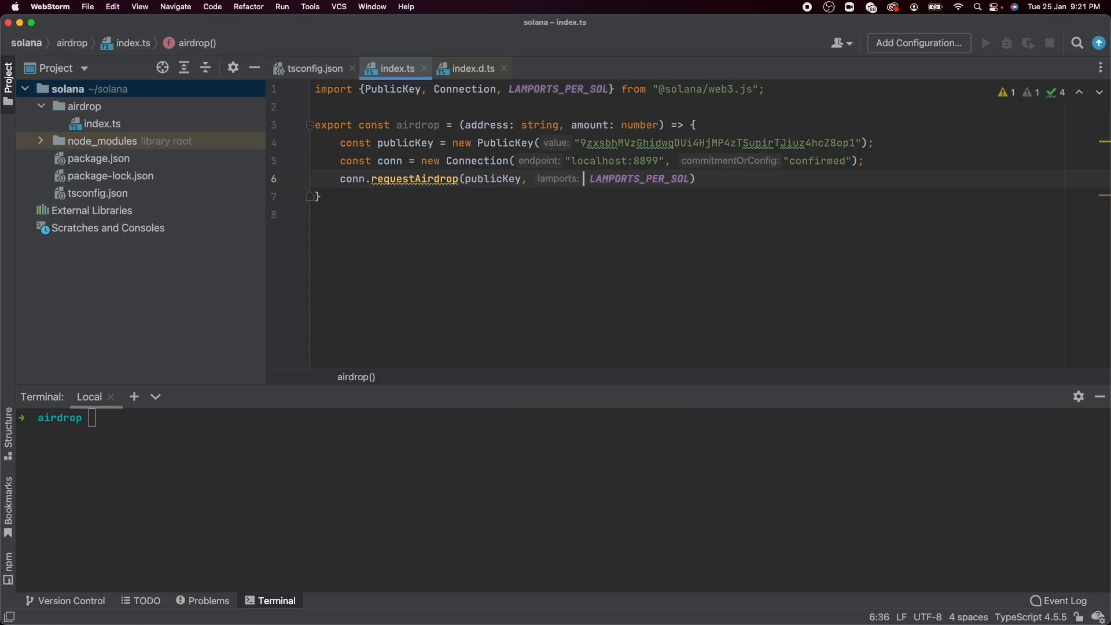
pyautogui.press('BackSpace')
pyautogui.press('BackSpace')
pyautogui.press('BackSpace')
pyautogui.doubleClick(591, 179)
pyautogui.press('Left')
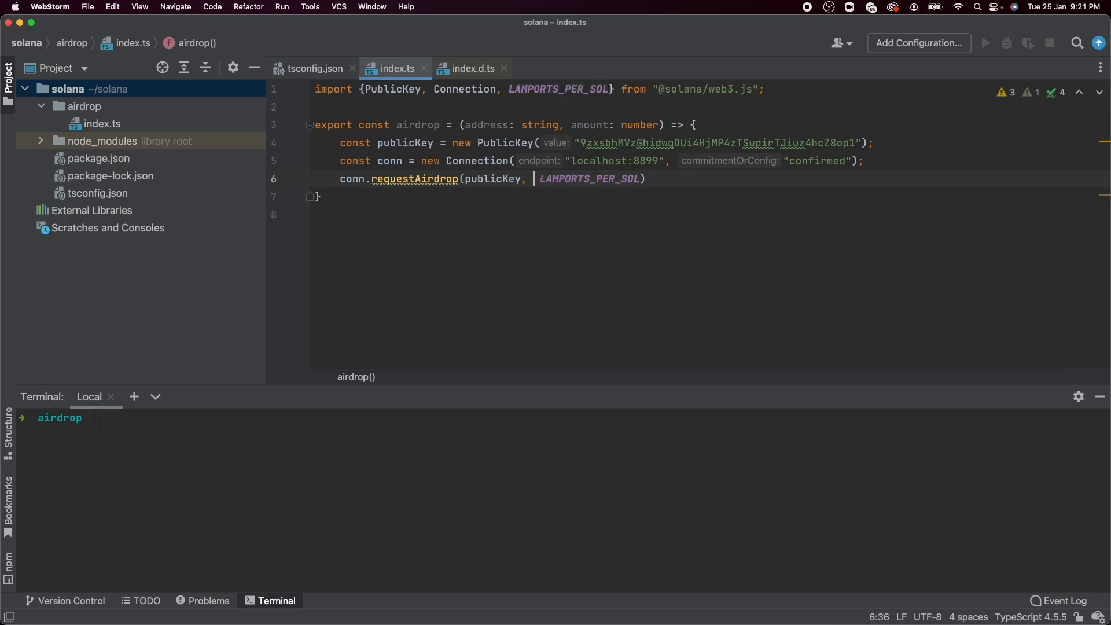
pyautogui.write('2 *')
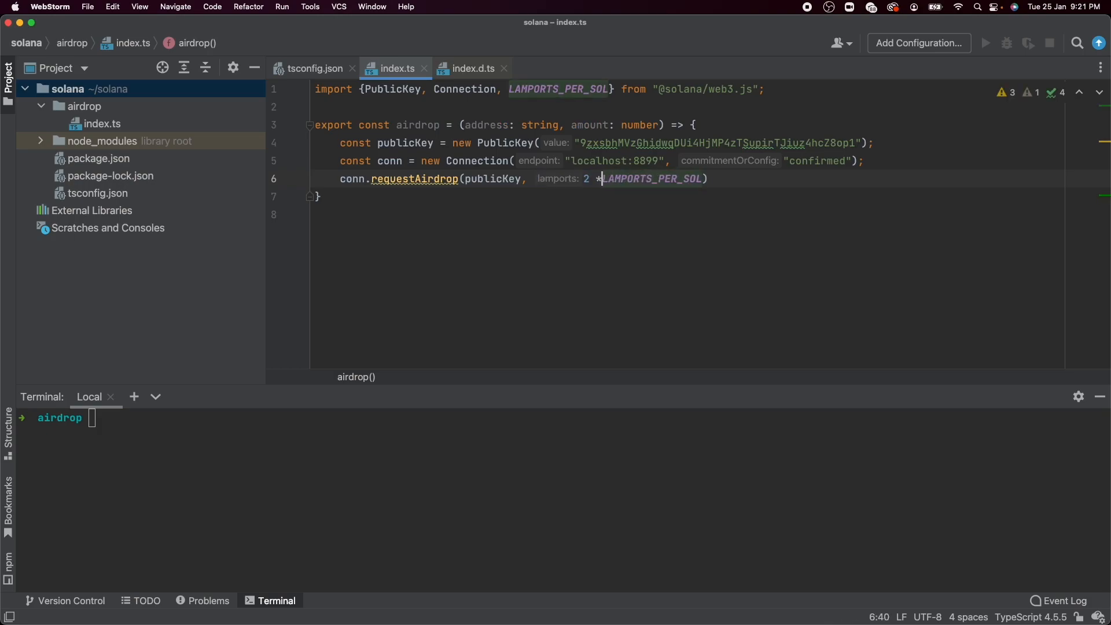
pyautogui.press('Left')
pyautogui.press('Left')
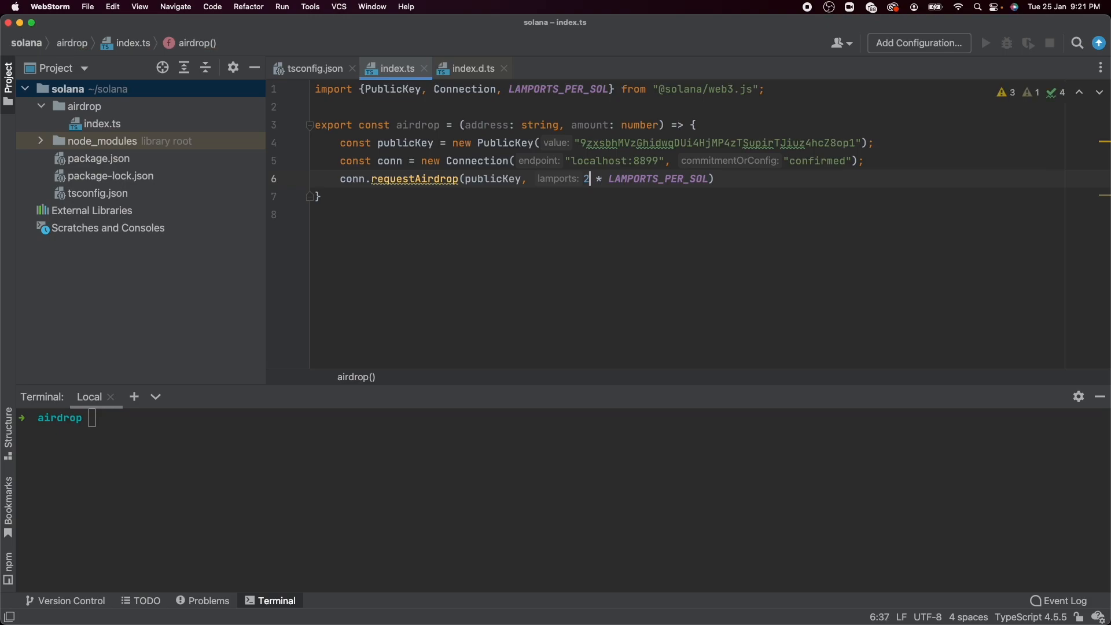
pyautogui.press('BackSpace')
pyautogui.write('amount')
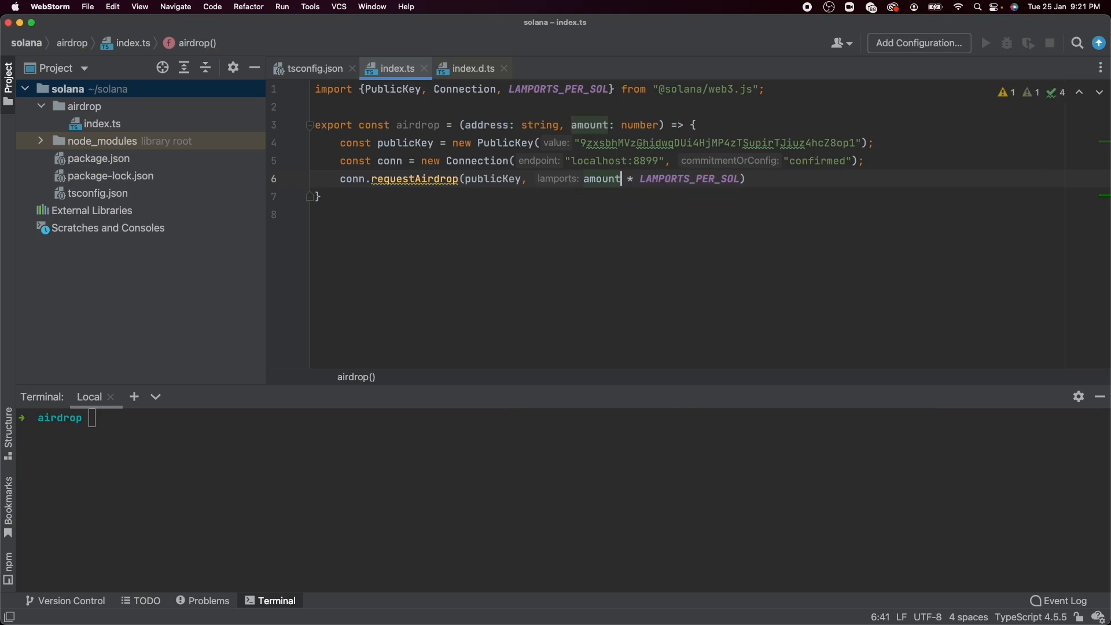
pyautogui.press('End')
# Review the requestAirdrop line's parts and place the caret in the hard-coded key string
pyautogui.click(748, 179)
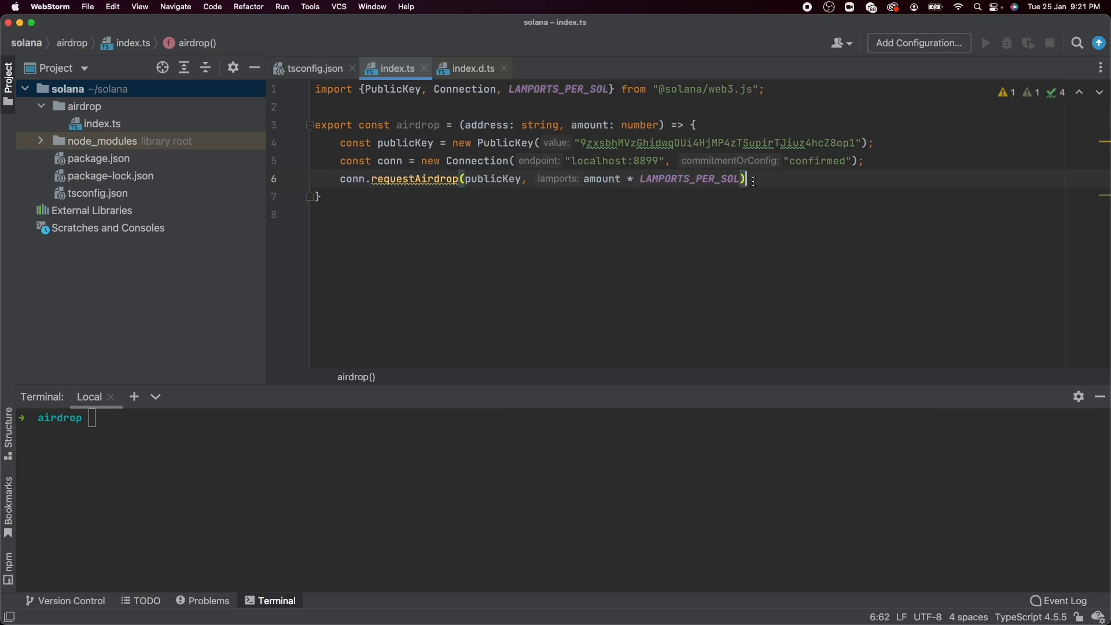
pyautogui.moveTo(753, 179); pyautogui.dragTo(340, 182)
pyautogui.doubleClick(425, 179)
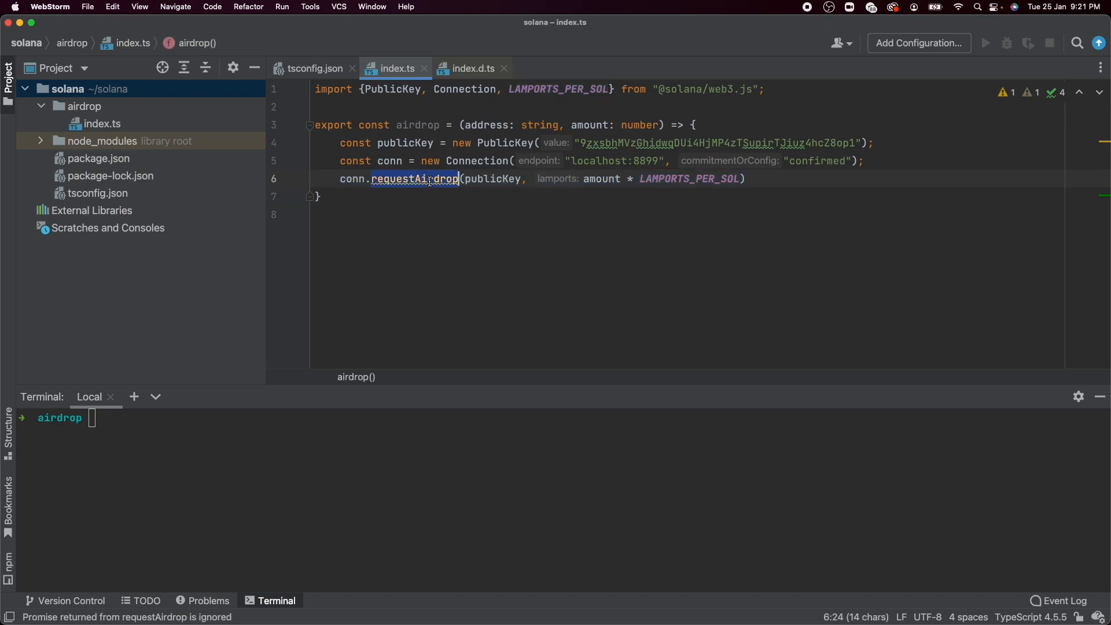
pyautogui.doubleClick(502, 180)
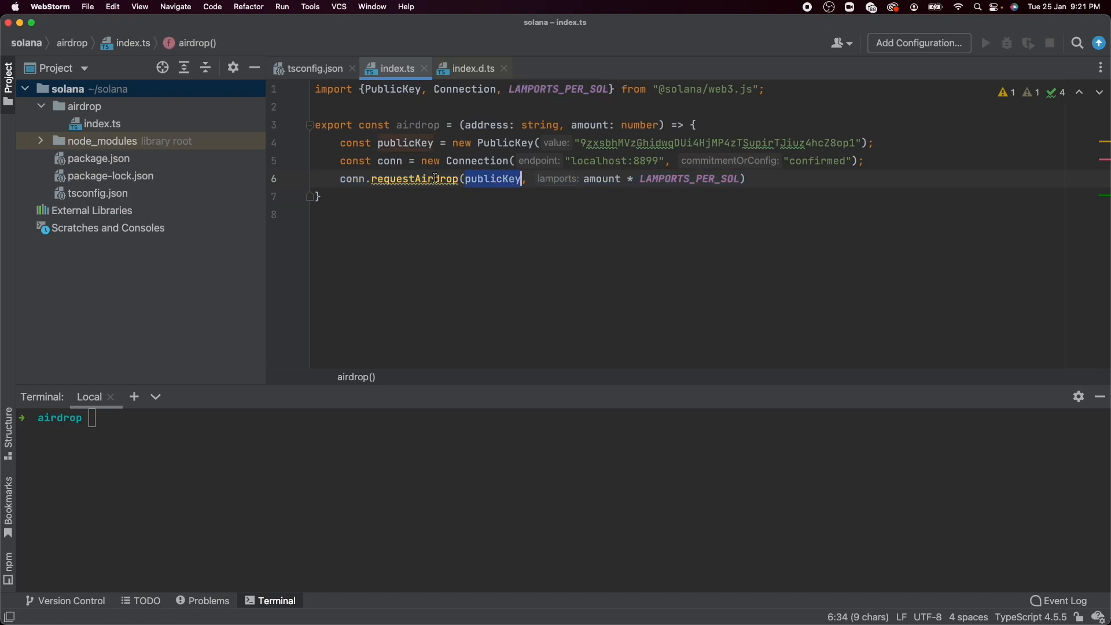
pyautogui.doubleClick(608, 179)
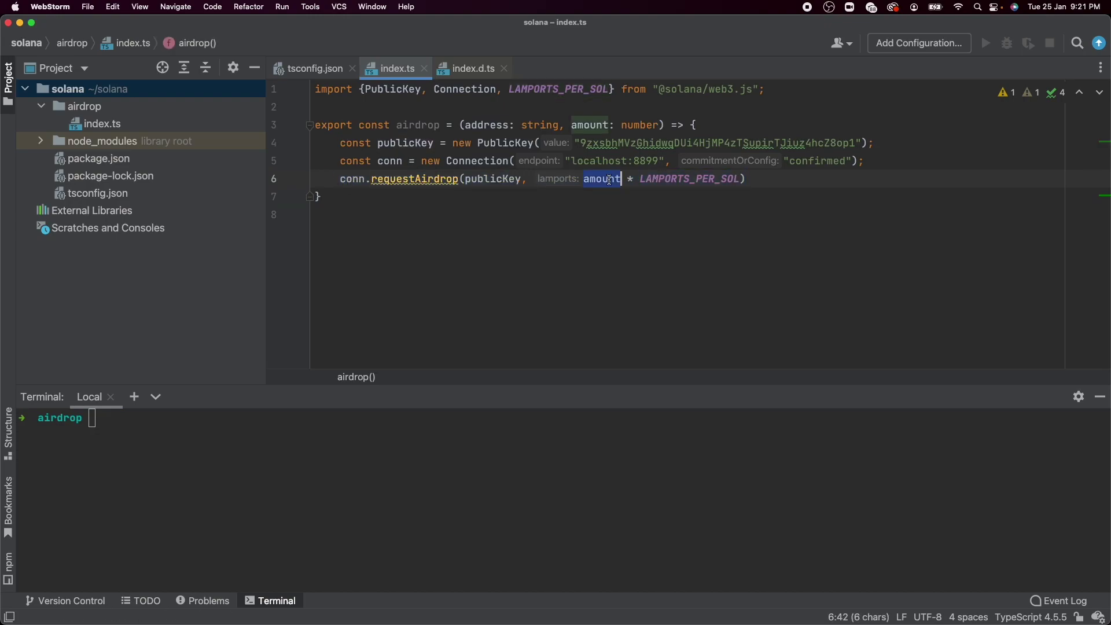
pyautogui.click(599, 144)
# Replace the hard-coded key string in PublicKey() with the address parameter
pyautogui.doubleClick(488, 125)
pyautogui.press('super+c')
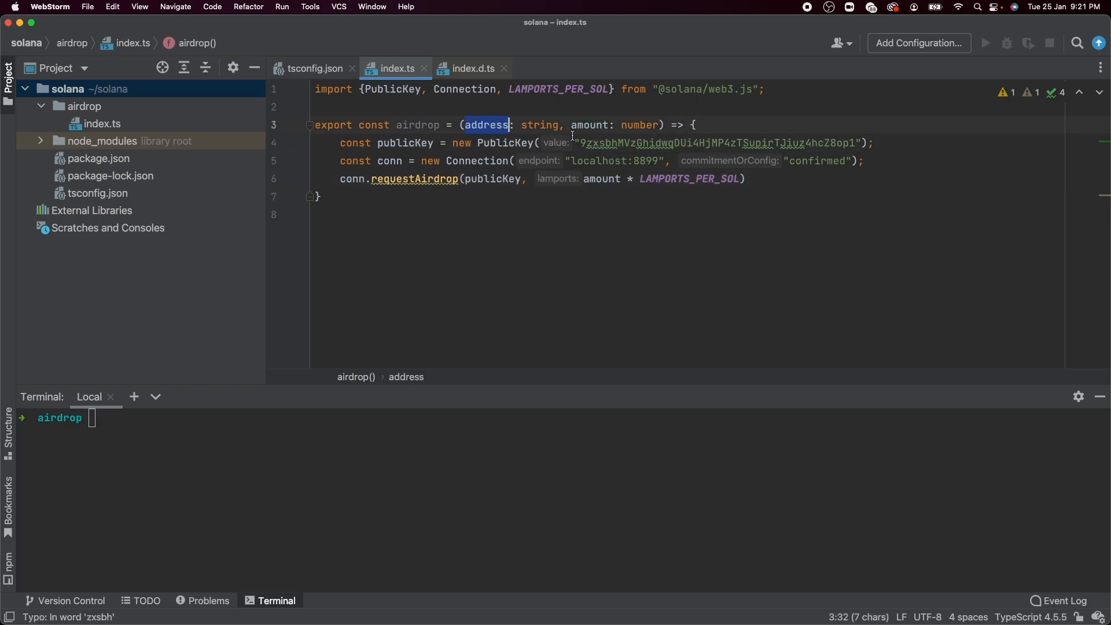
pyautogui.moveTo(577, 143); pyautogui.dragTo(861, 142)
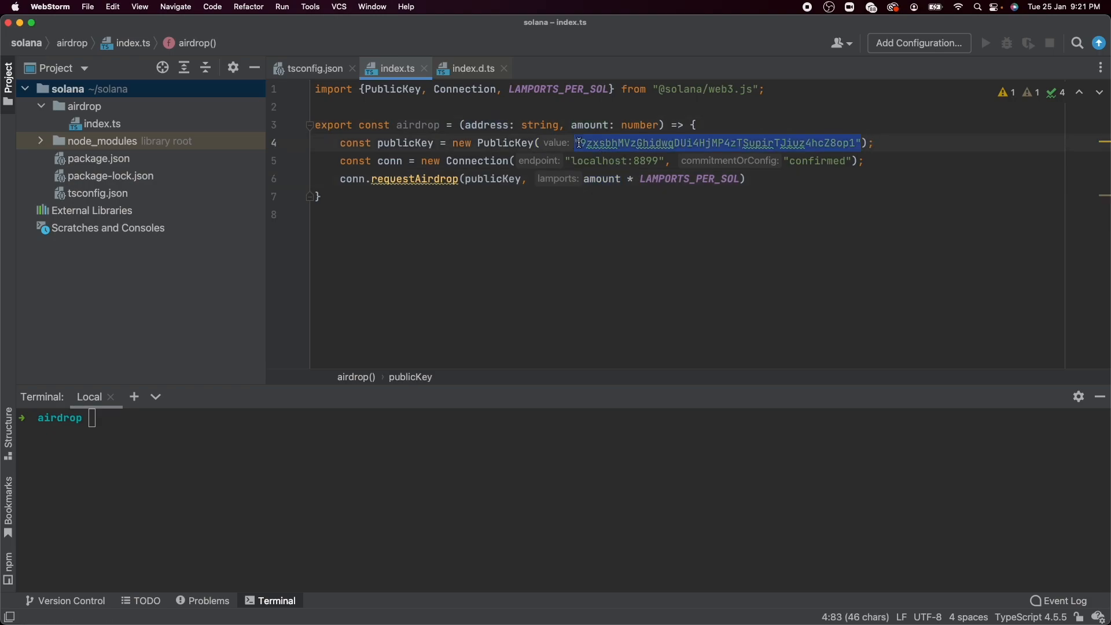
pyautogui.press('super+v')
pyautogui.moveTo(586, 143); pyautogui.dragTo(875, 142)
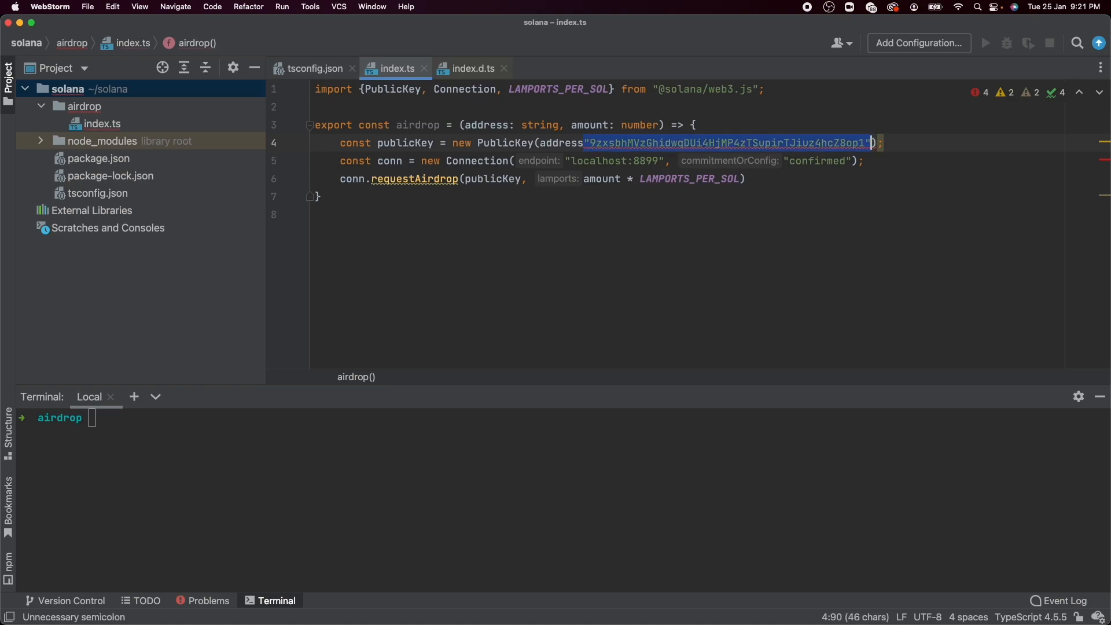
pyautogui.press('BackSpace')
pyautogui.click(583, 178)
pyautogui.write('ai')
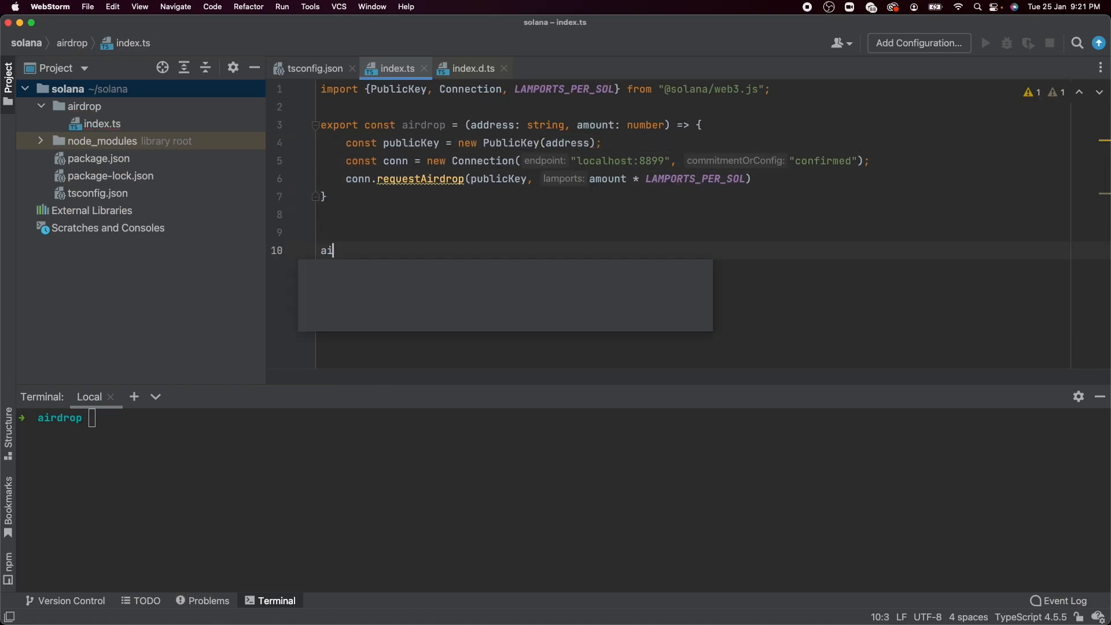
# Call airdrop with the wallet address and amount 1 on line 10, then save index.ts
pyautogui.press('Return')
pyautogui.write(', ')
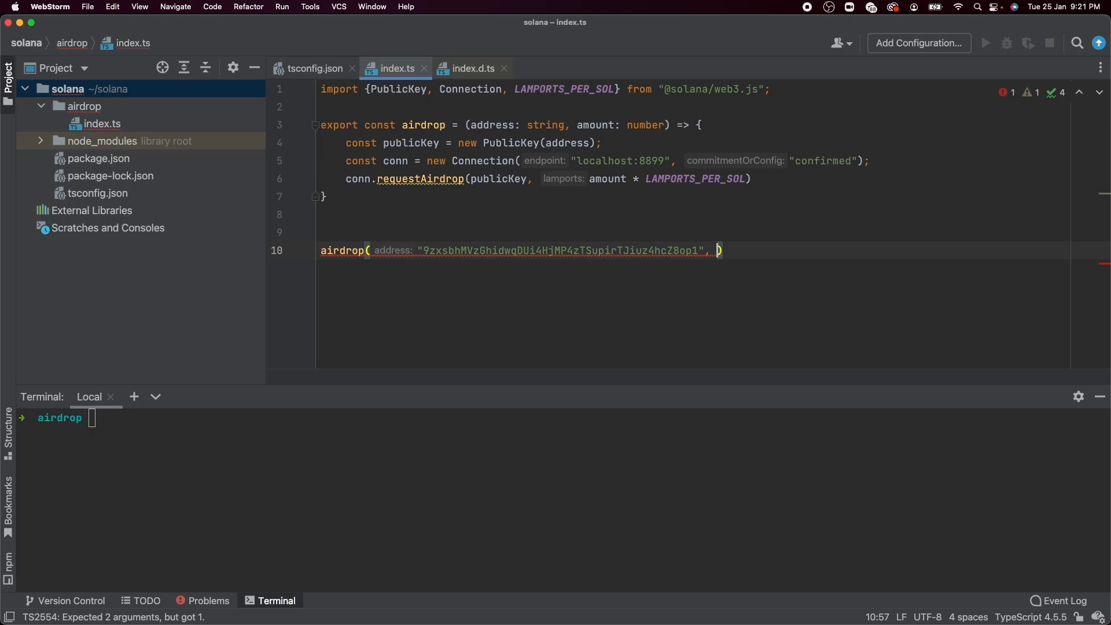
pyautogui.write('1);')
pyautogui.press('super+s')
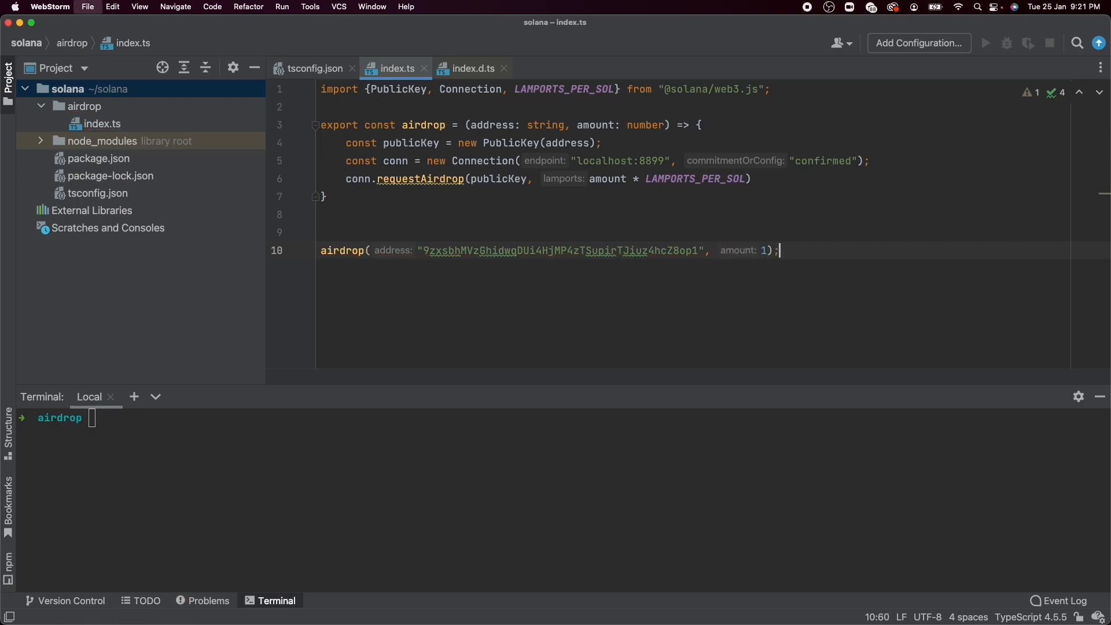
pyautogui.click(345, 178)
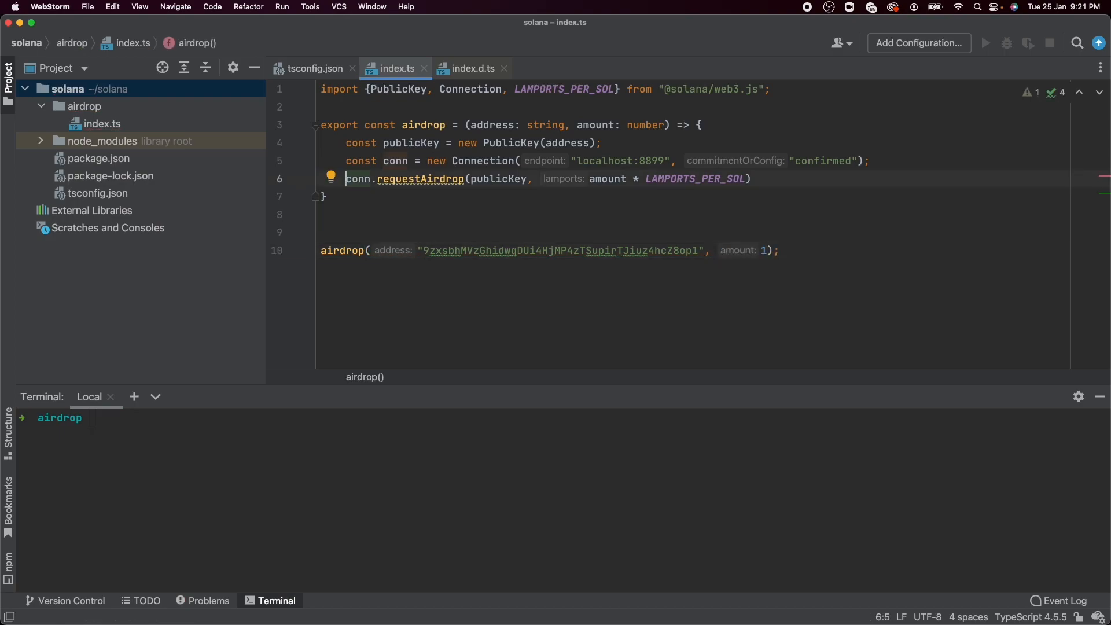
pyautogui.write('const signature')
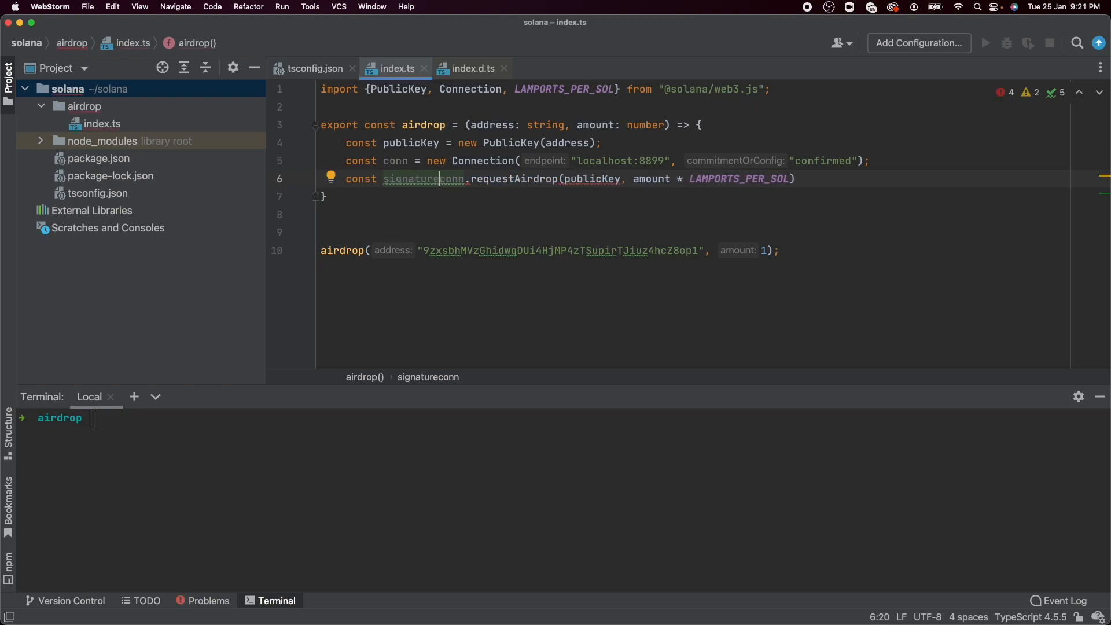
pyautogui.write(' = ')
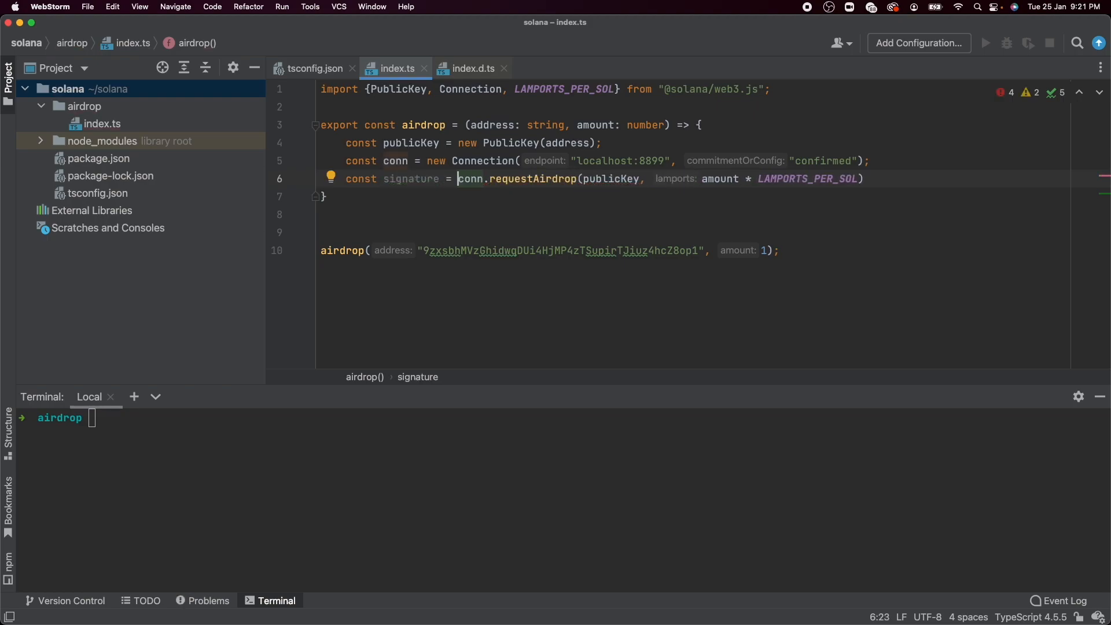
pyautogui.write('awai')
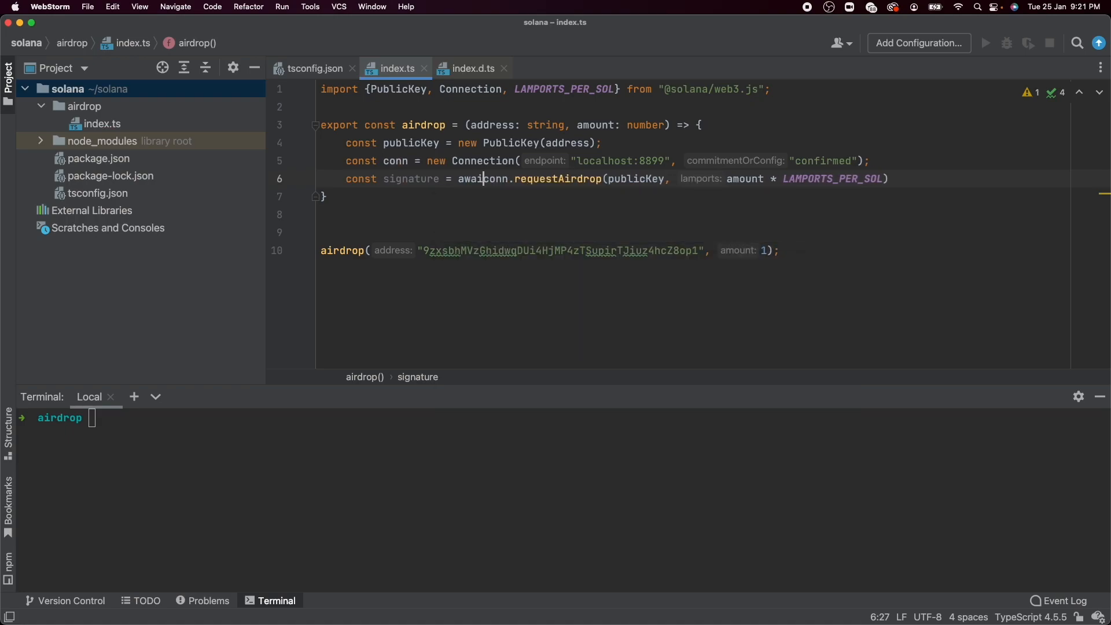
pyautogui.write('t')
# Add await conn.confirmTransaction below the requestAirdrop signature line, undoing a wrong completion
pyautogui.press('End')
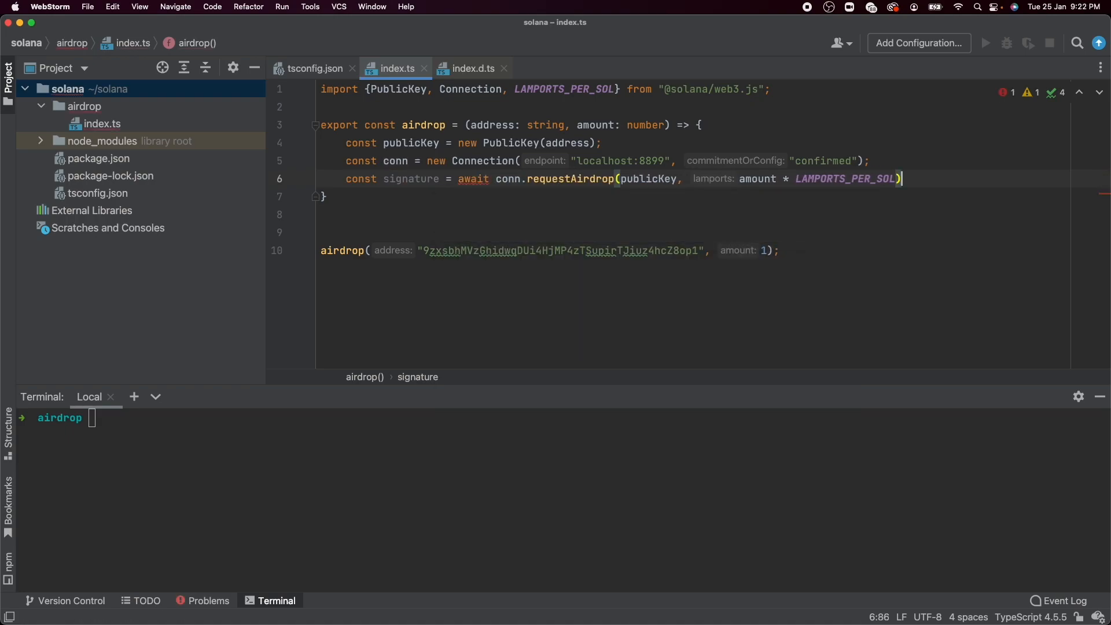
pyautogui.moveTo(565, 178)
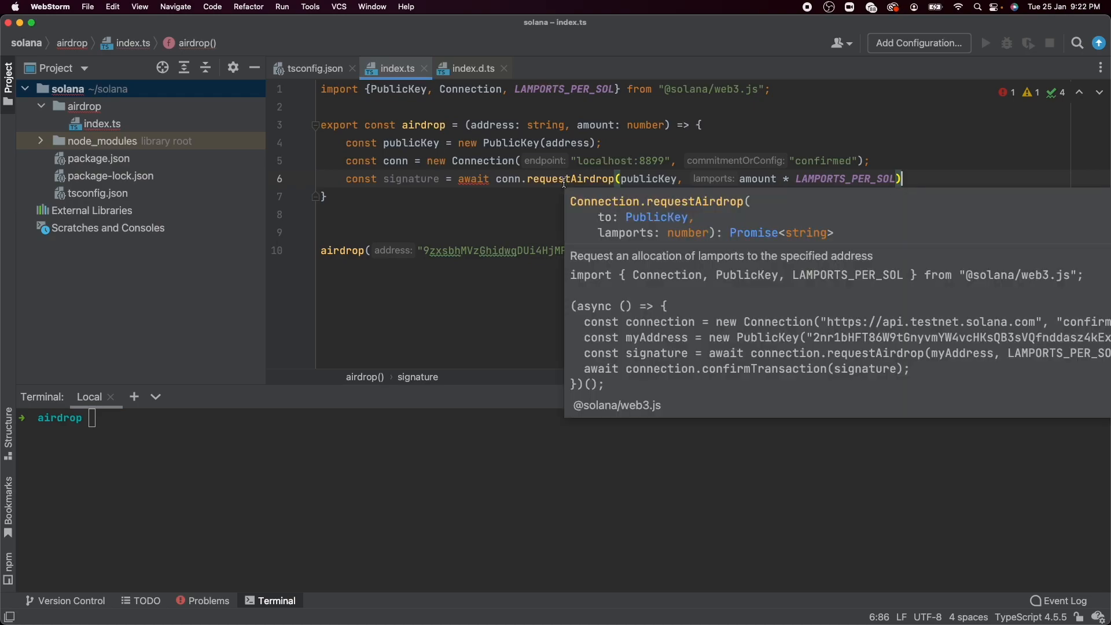
pyautogui.press('Escape')
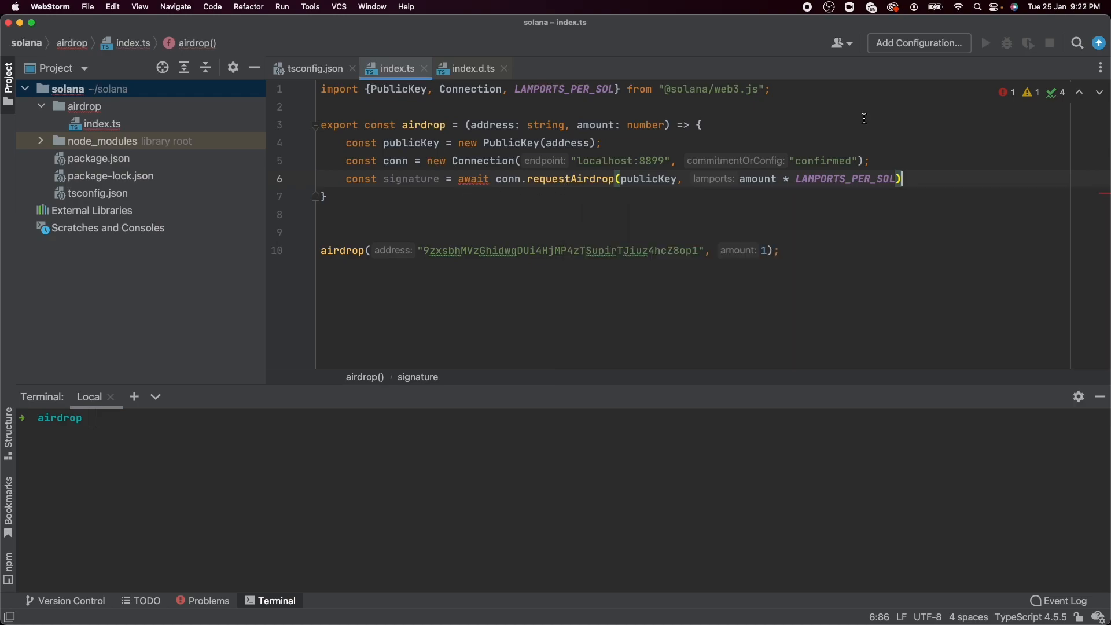
pyautogui.press('Return')
pyautogui.write('awa')
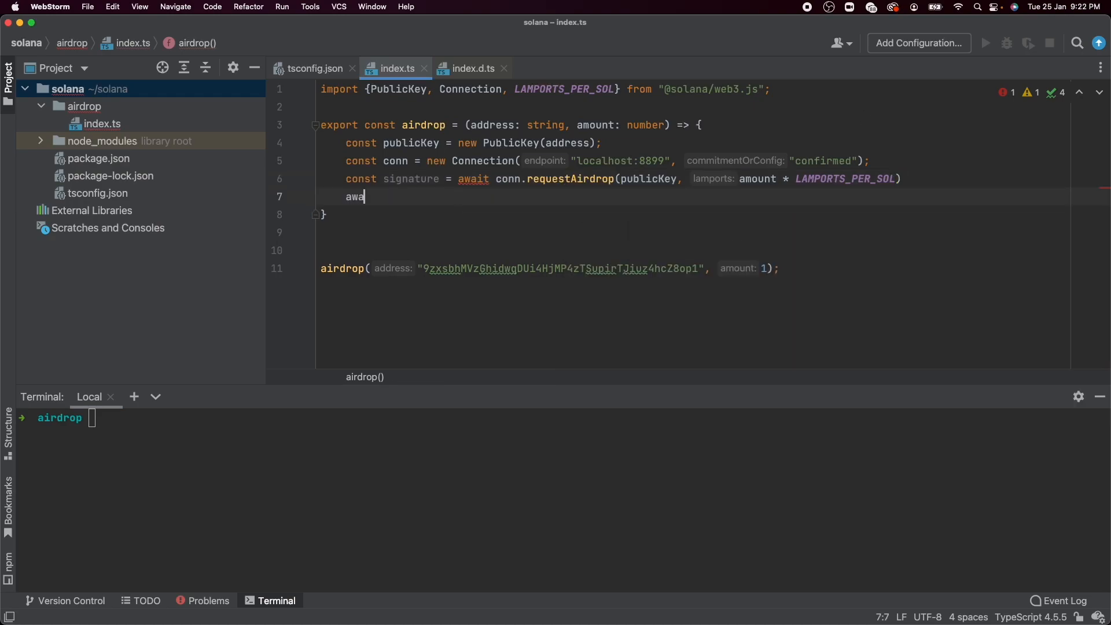
pyautogui.write('it connect')
pyautogui.press('Tab')
pyautogui.press('super+z')
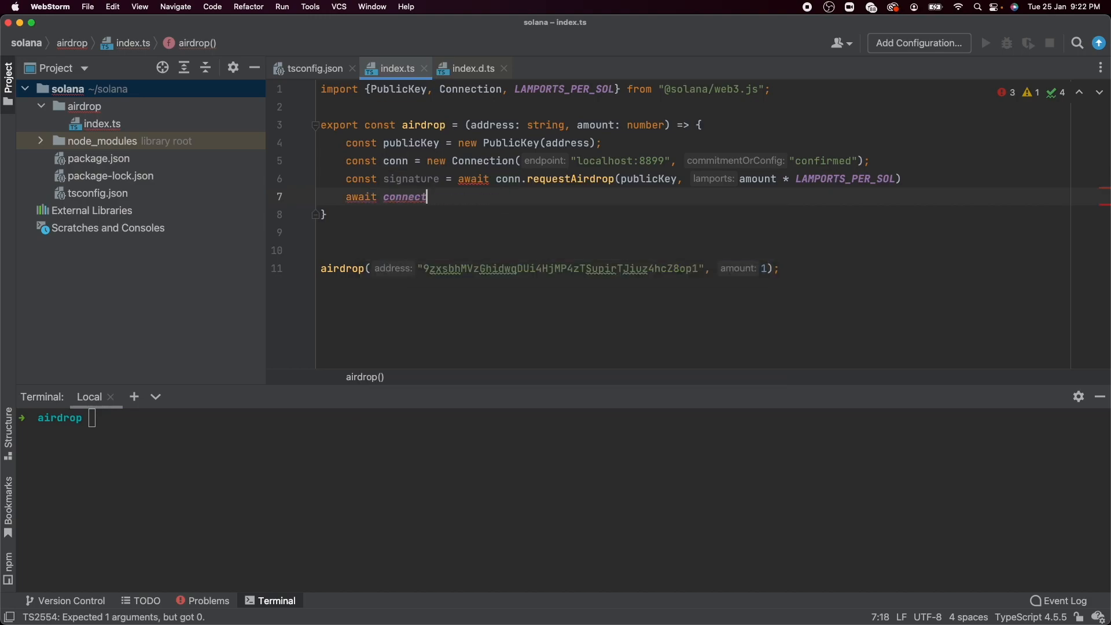
pyautogui.press('super+z')
pyautogui.write('connection')
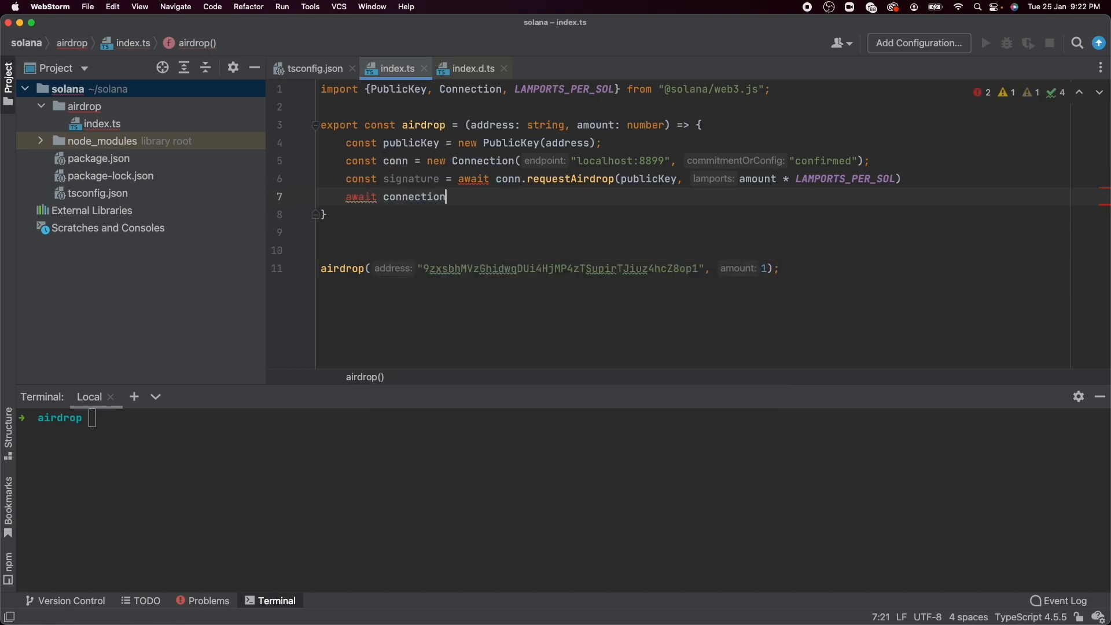
pyautogui.press('BackSpace')
pyautogui.press('BackSpace')
pyautogui.press('BackSpace')
pyautogui.write('nn.')
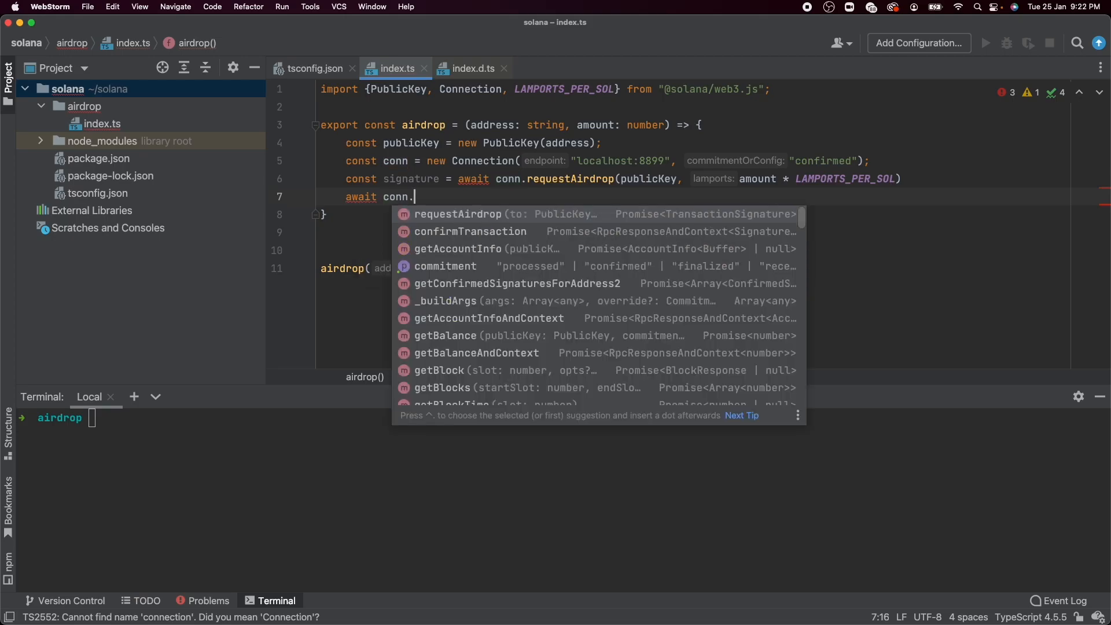
pyautogui.write('con')
pyautogui.press('Return')
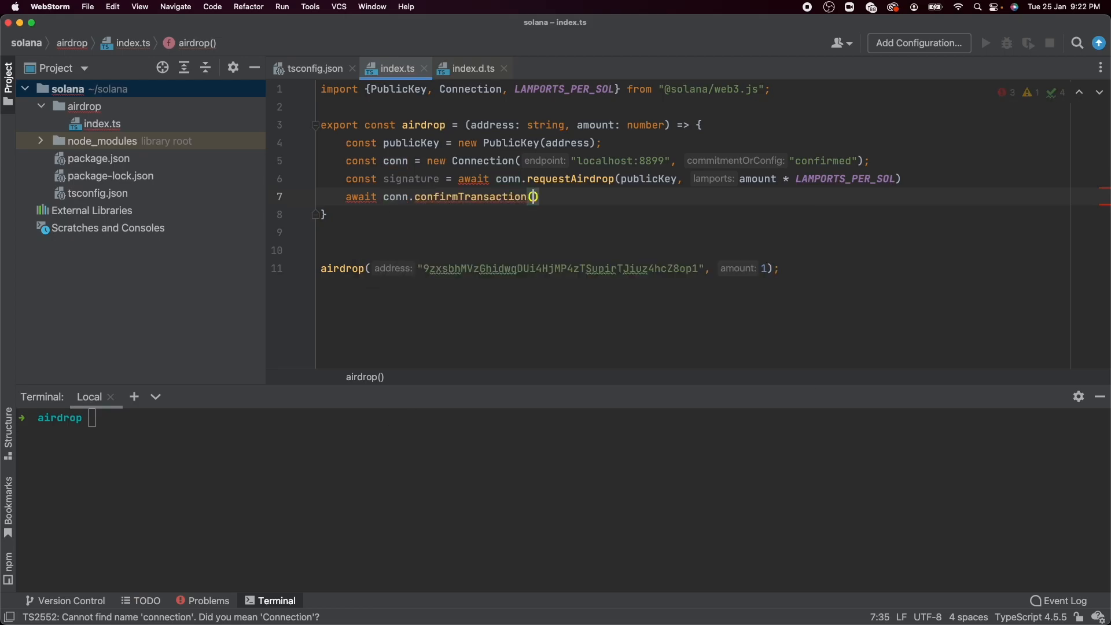
# Pass the signature constant into confirmTransaction and add a blank line after it
pyautogui.doubleClick(408, 179)
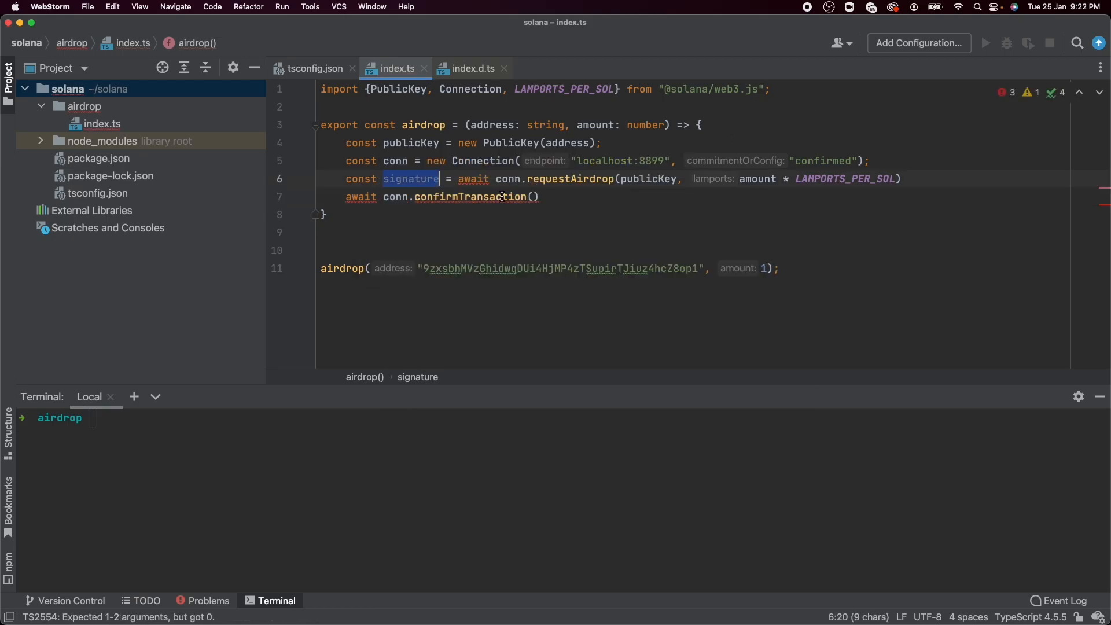
pyautogui.hotkey('ctrl', 'c')
pyautogui.click(534, 196)
pyautogui.hotkey('ctrl', 'v')
pyautogui.write(';')
pyautogui.press('Return')
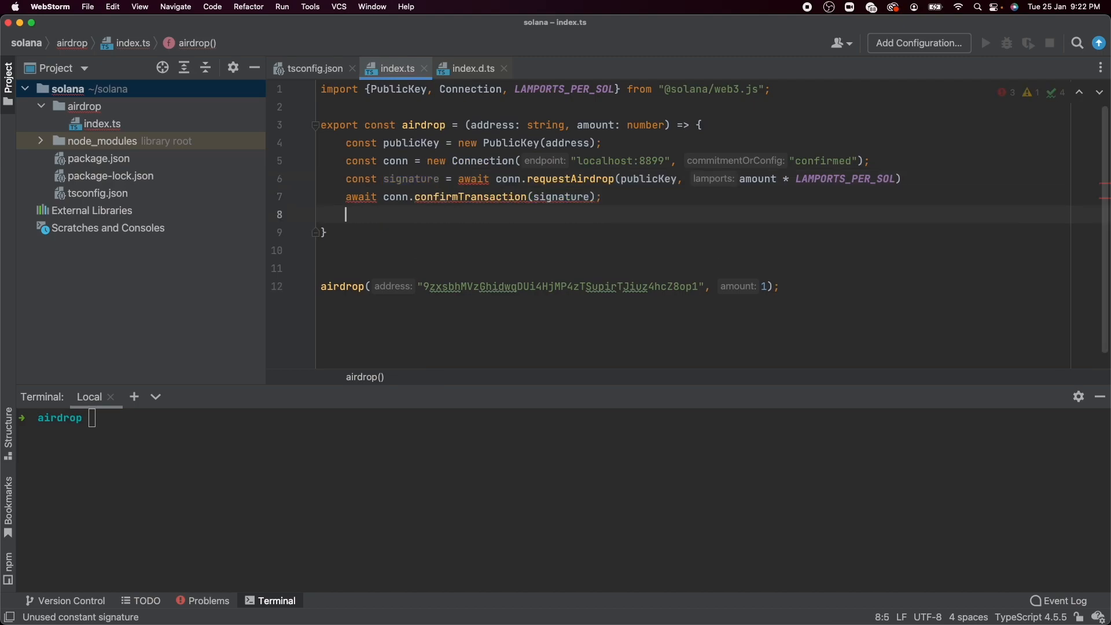
pyautogui.doubleClick(357, 198)
pyautogui.click(358, 196)
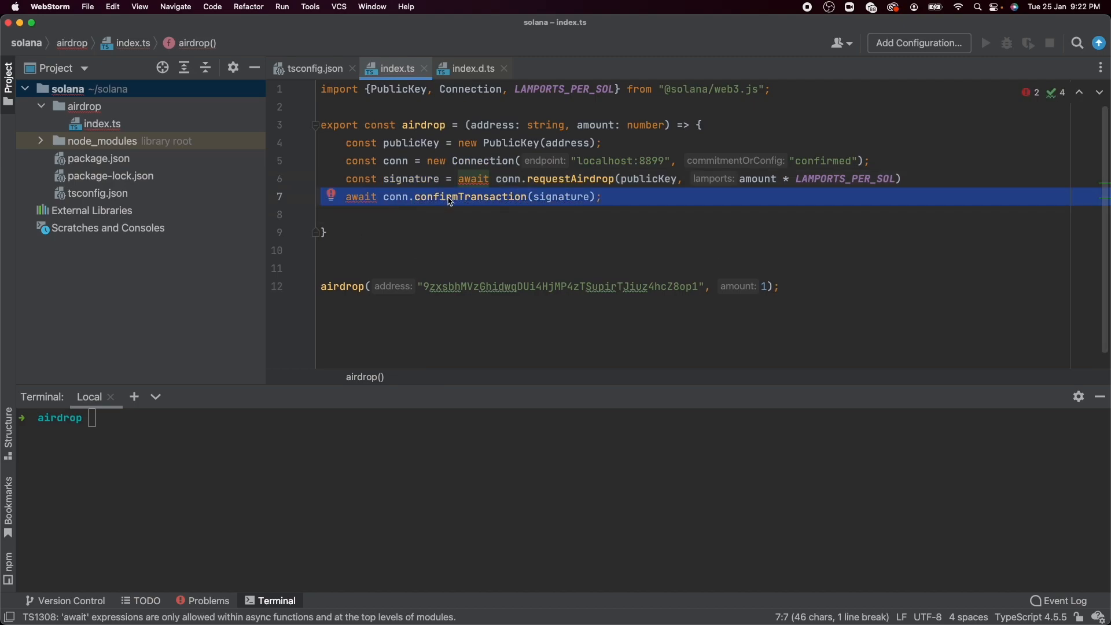
pyautogui.click(528, 215)
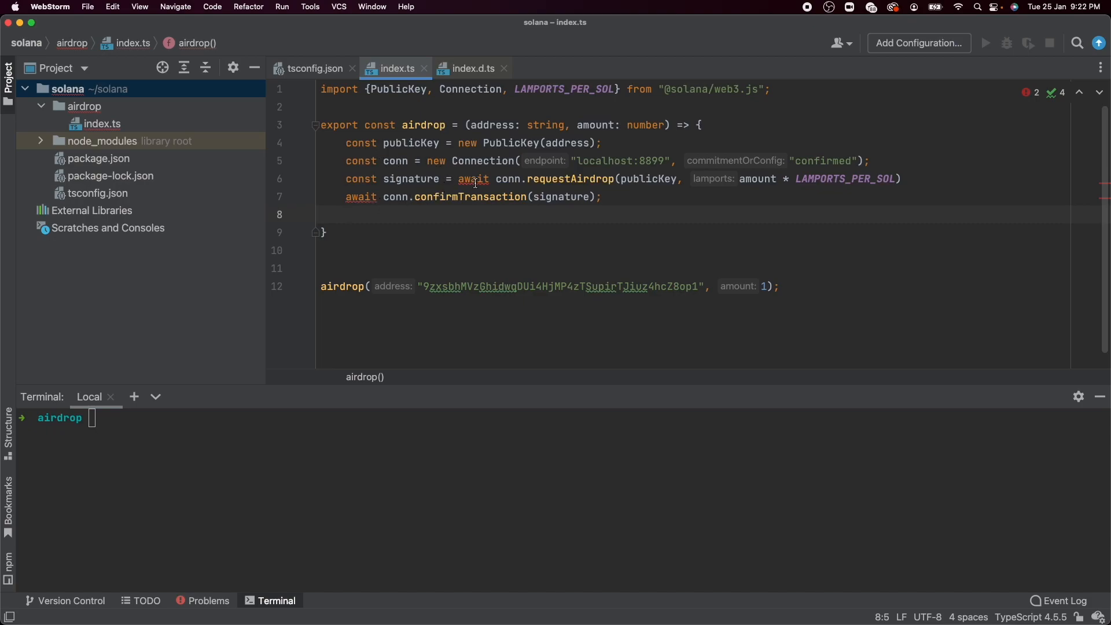
# Declare the airdrop arrow function async before its parameter list and save
pyautogui.click(384, 125)
pyautogui.hotkey('alt', 'Left')
pyautogui.write('async')
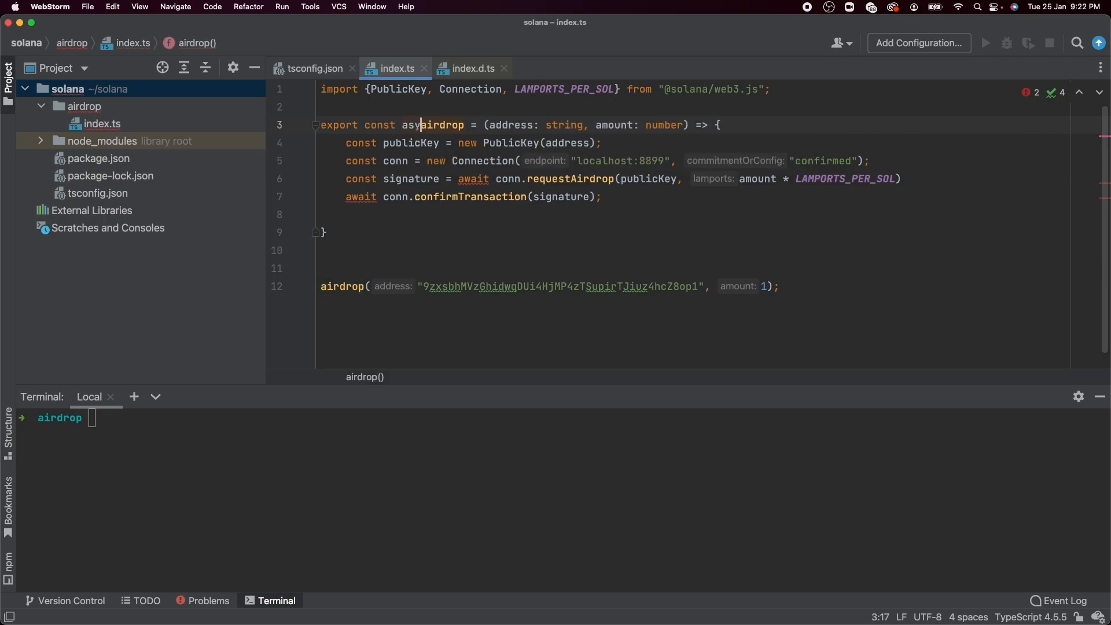
pyautogui.press('super+z')
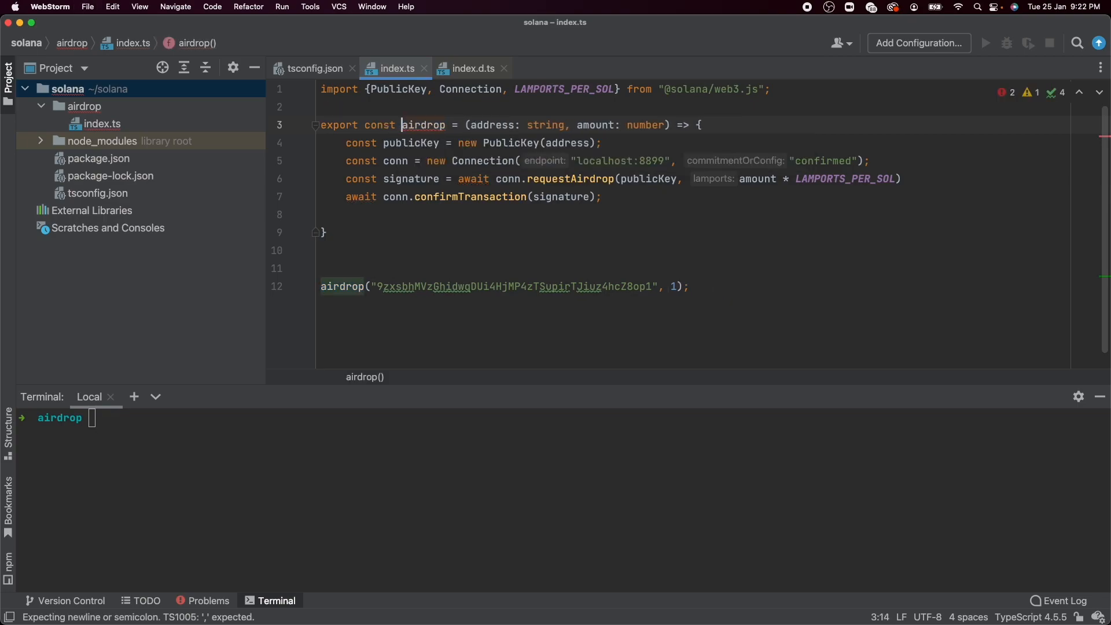
pyautogui.hotkey('alt', 'Right')
pyautogui.hotkey('alt', 'Right')
pyautogui.press('Right')
pyautogui.write('asy')
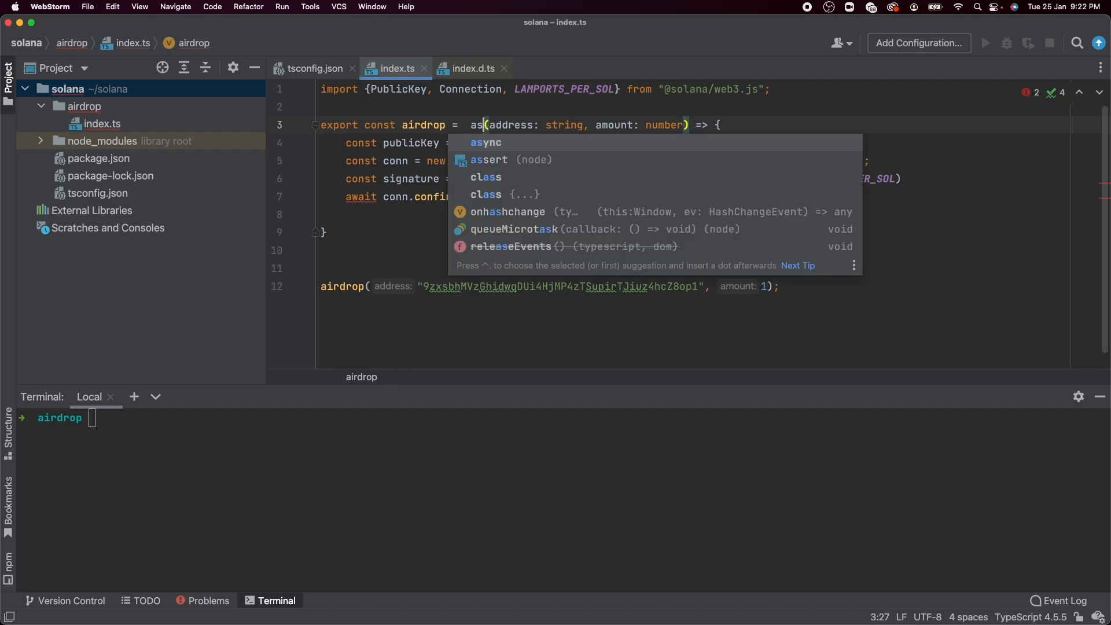
pyautogui.write('nc')
pyautogui.click(468, 124)
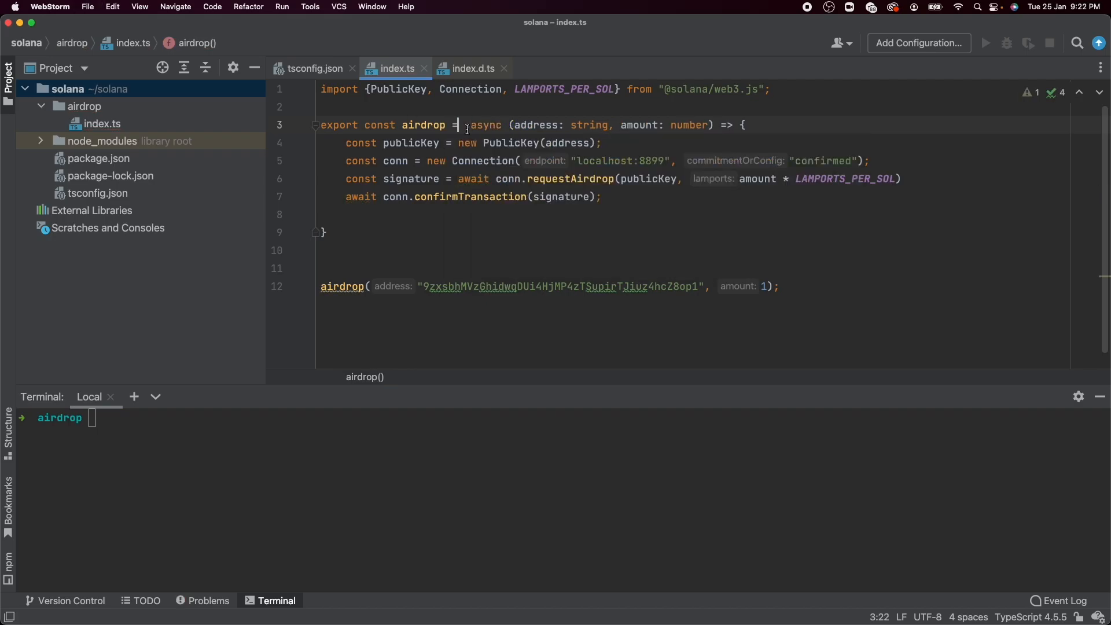
pyautogui.press('BackSpace')
pyautogui.press('super+s')
# Check the airdrop call on line 12, add a blank line after it and save index.ts
pyautogui.click(500, 246)
pyautogui.click(529, 285)
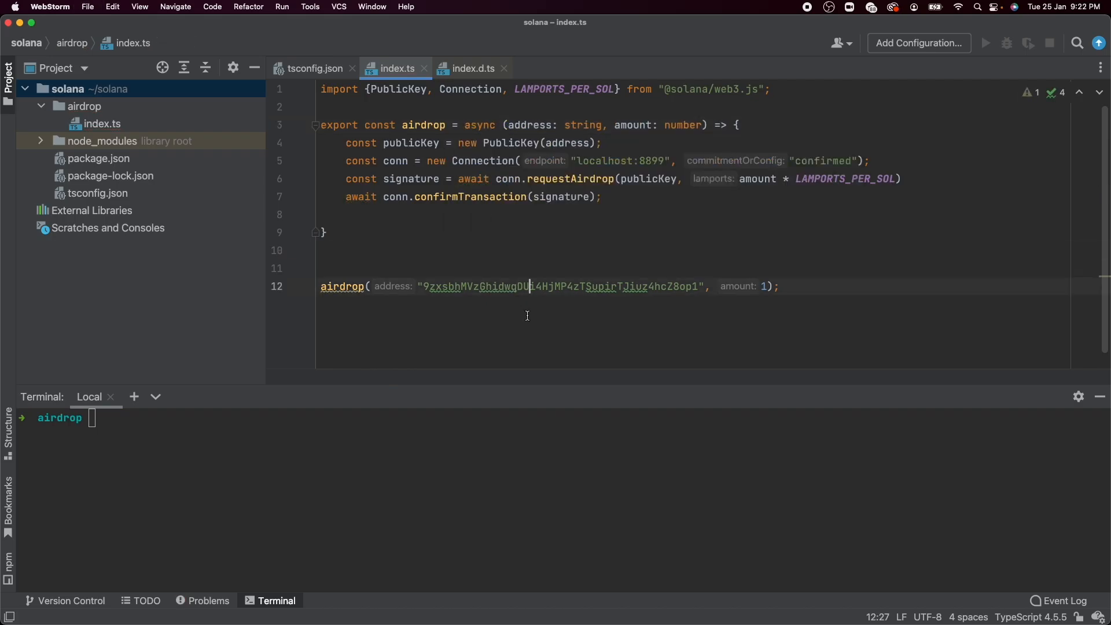
pyautogui.click(341, 286)
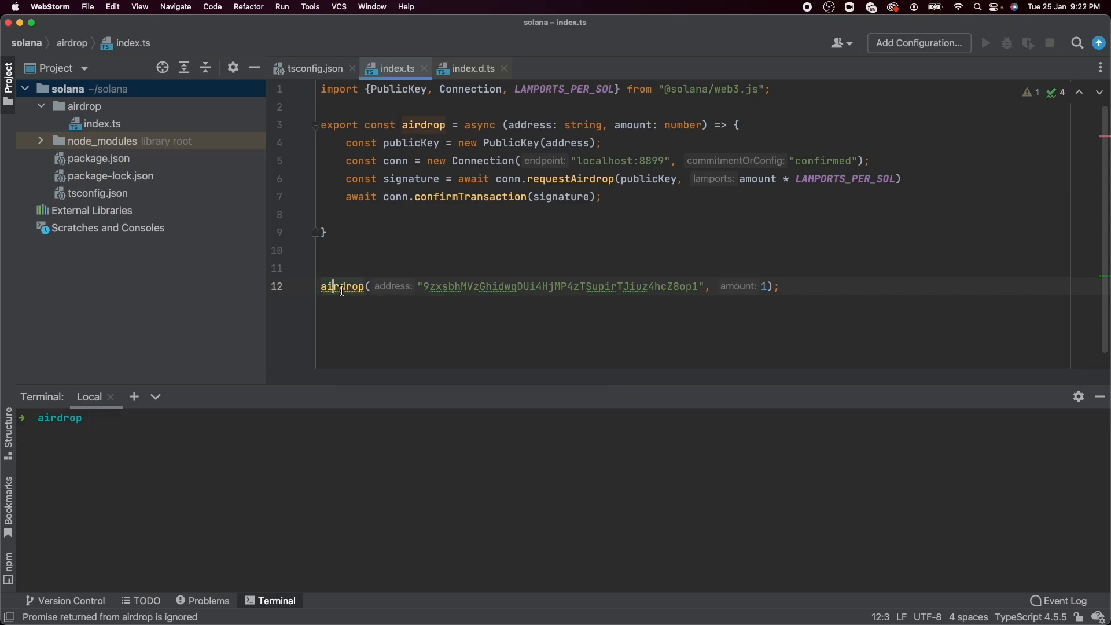
pyautogui.press('End')
pyautogui.press('Return')
pyautogui.hotkey('ctrl', 's')
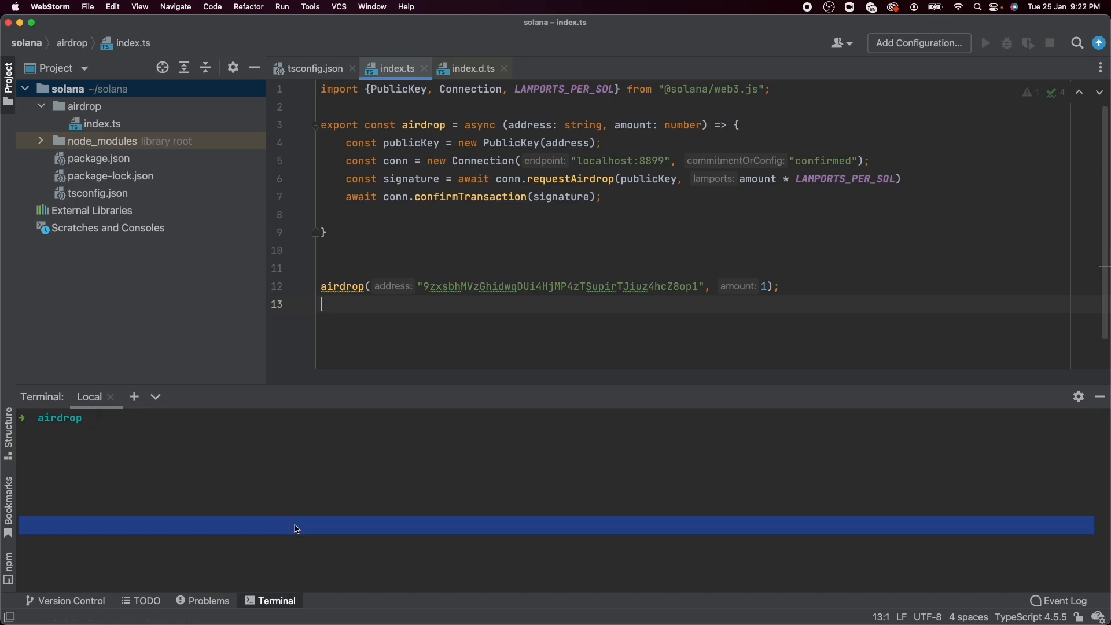
pyautogui.click(495, 214)
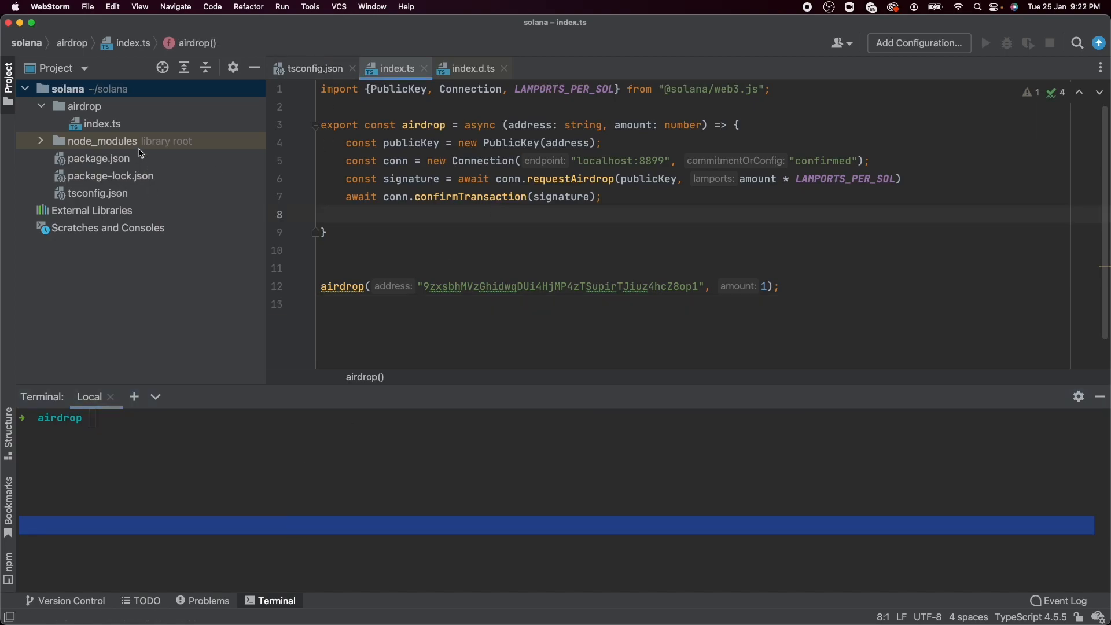
# In package.json rename the test script to build with value 'npx tsc' and save
pyautogui.doubleClick(127, 192)
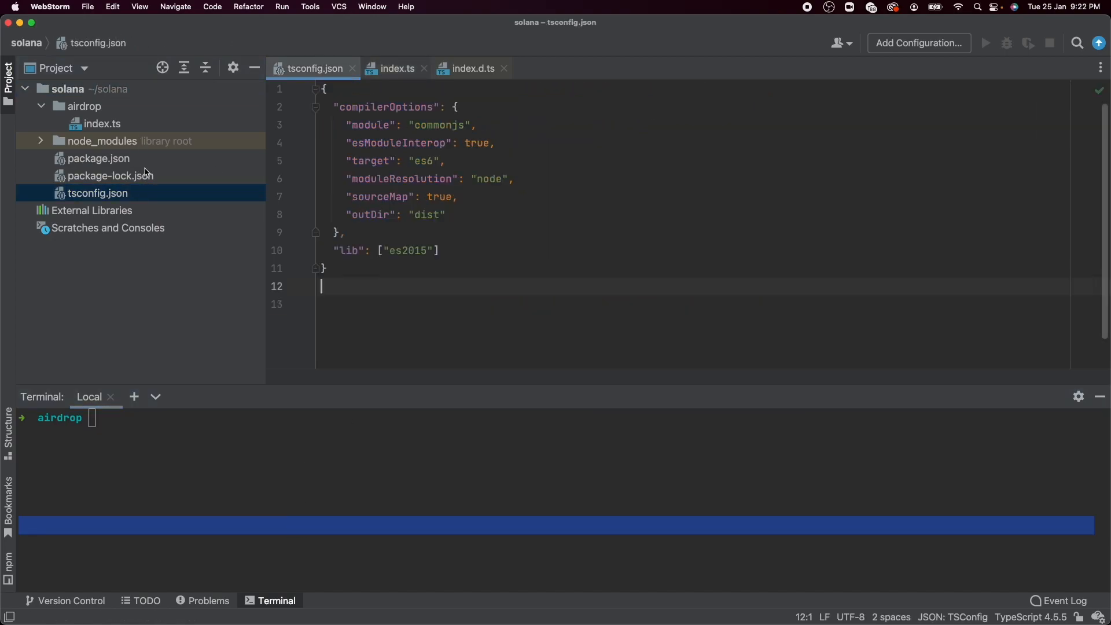
pyautogui.doubleClick(98, 159)
pyautogui.click(352, 197)
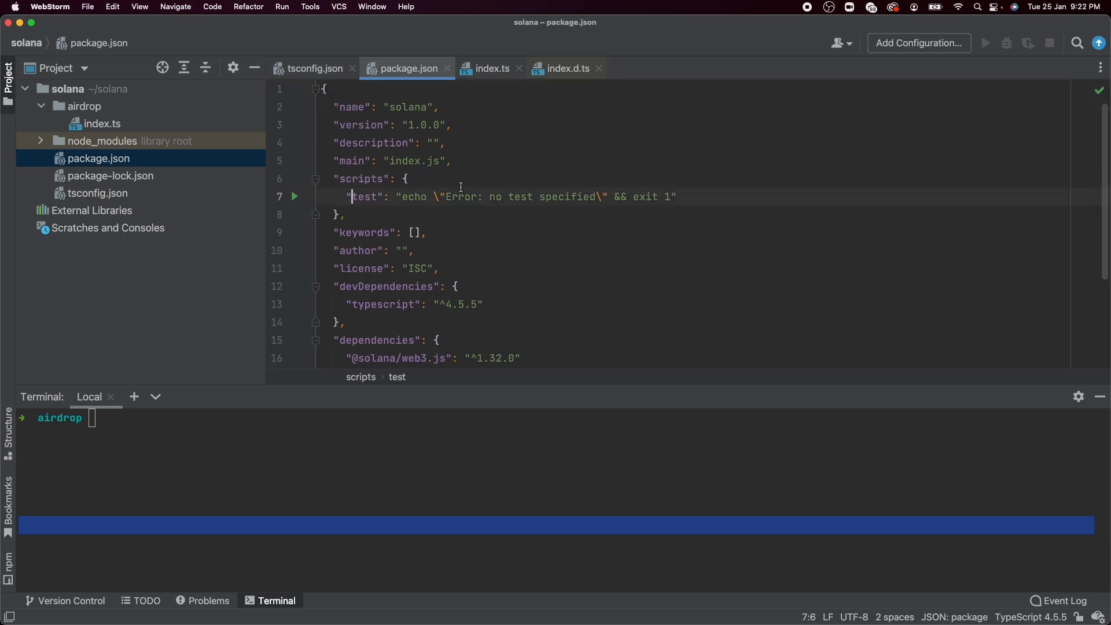
pyautogui.hotkey('alt', 'Up')
pyautogui.write('build')
pyautogui.hotkey('alt', 'Right')
pyautogui.hotkey('alt', 'Right')
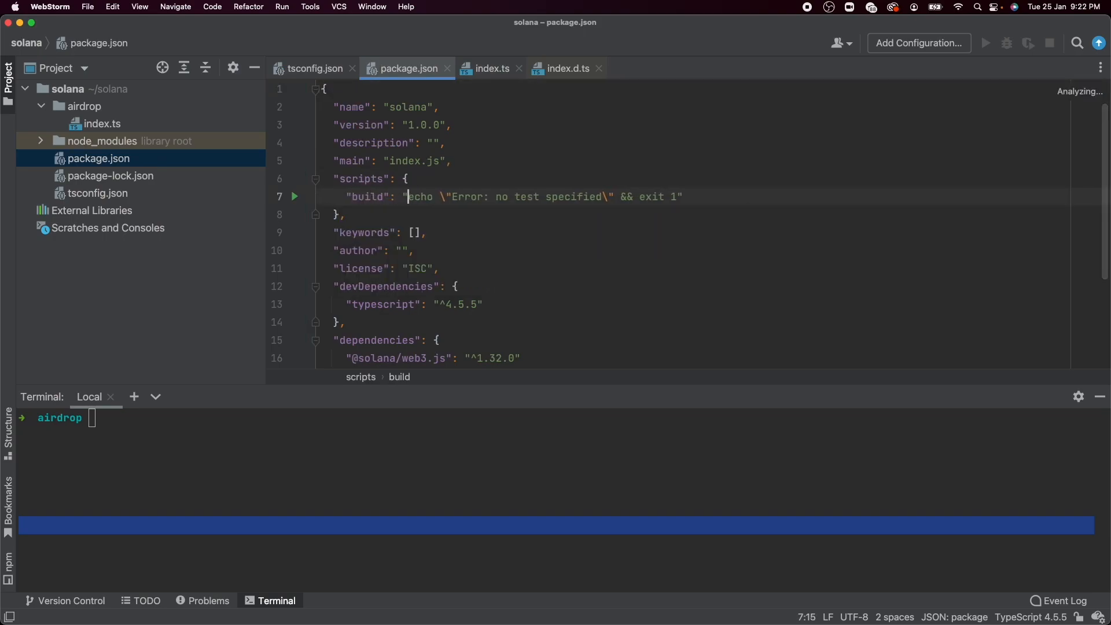
pyautogui.hotkey('alt', 'shift', 'Up')
pyautogui.write('npm')
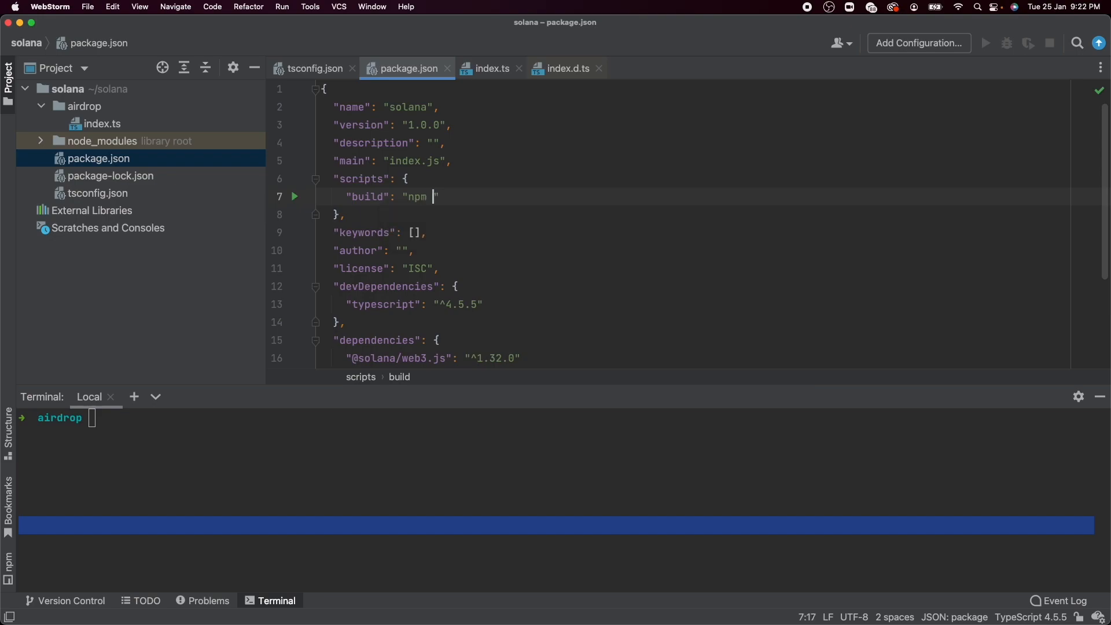
pyautogui.press('BackSpace')
pyautogui.press('BackSpace')
pyautogui.write('x tsc')
pyautogui.write('c')
pyautogui.press('super+s')
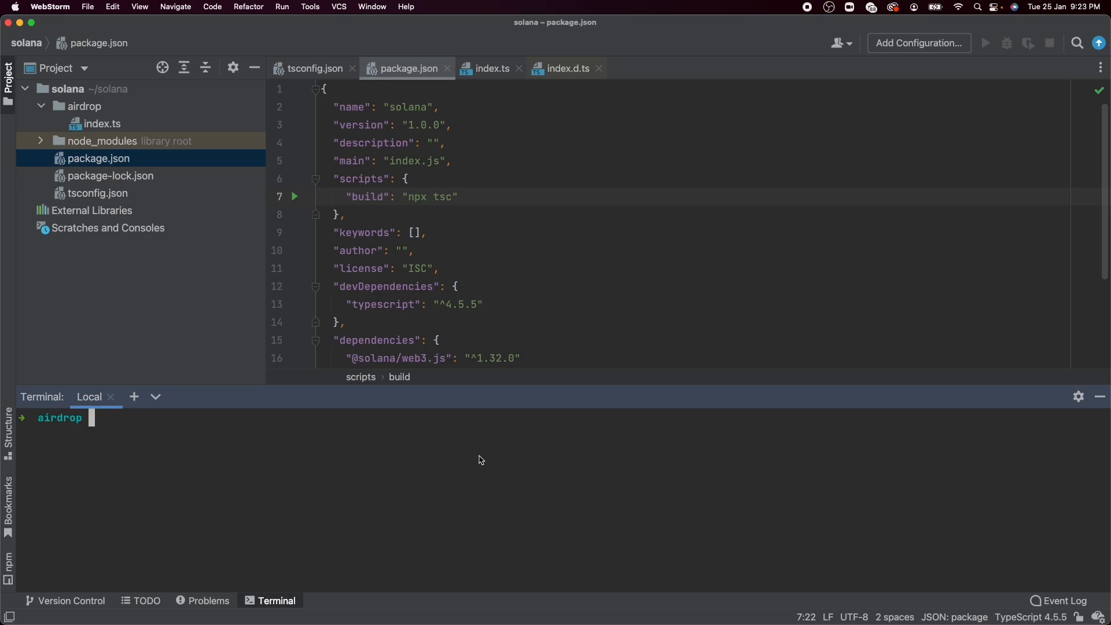
pyautogui.write('npm run bui')
pyautogui.write('ld')
# Run npm run build in the Terminal and clear its output
pyautogui.press('Return')
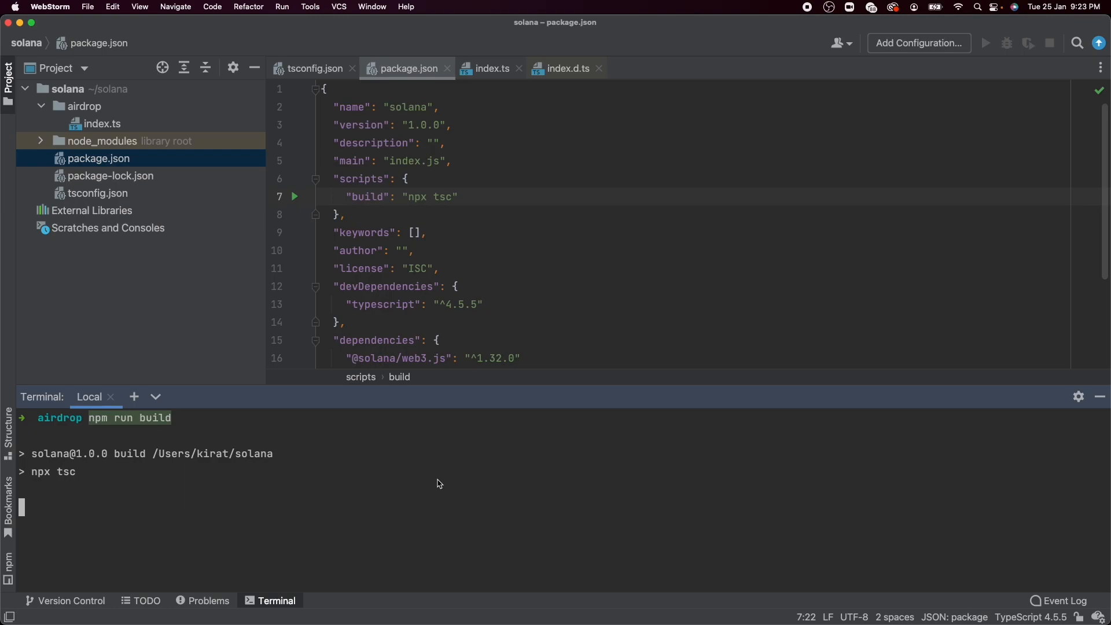
pyautogui.hotkey('ctrl', 'l')
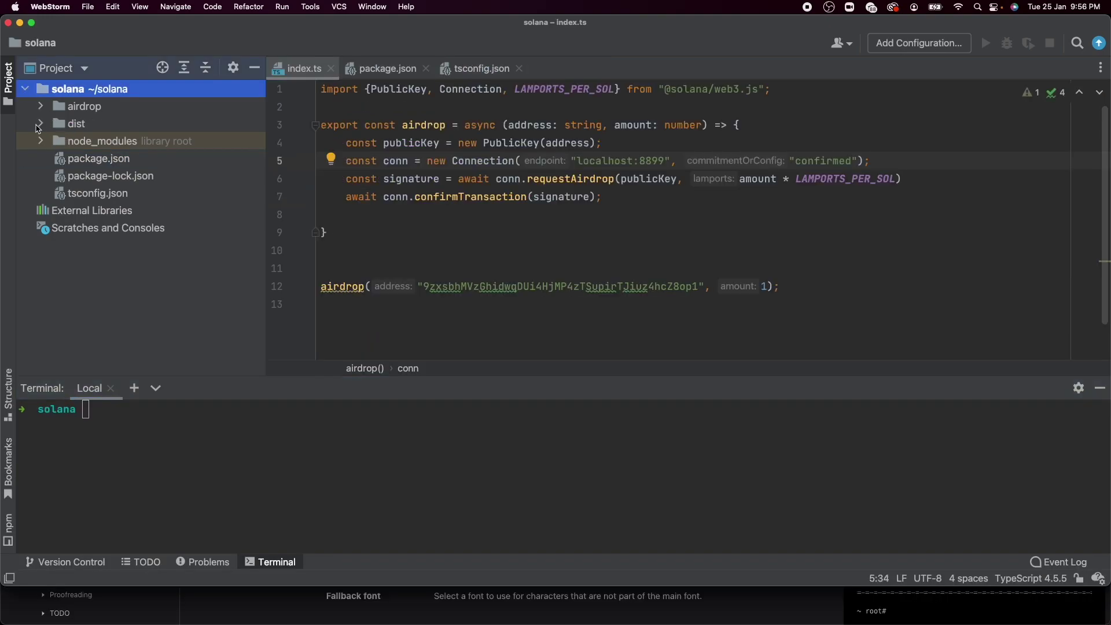
# Inspect dist/index.js, run node dist/index.js and read the HTTP(S)-only TypeError
pyautogui.click(38, 124)
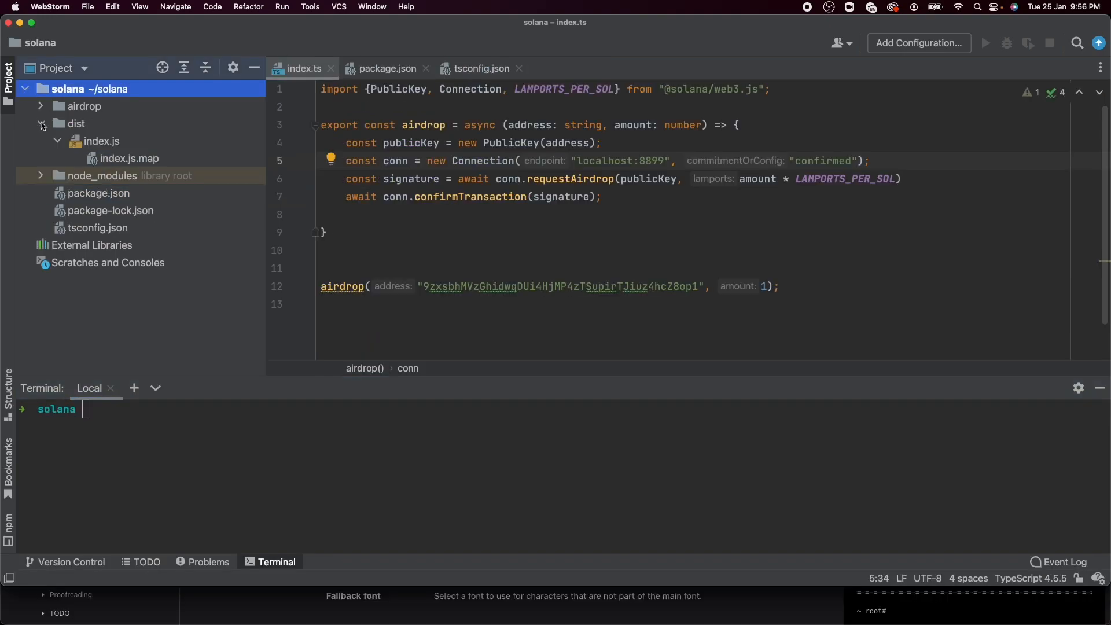
pyautogui.doubleClick(109, 144)
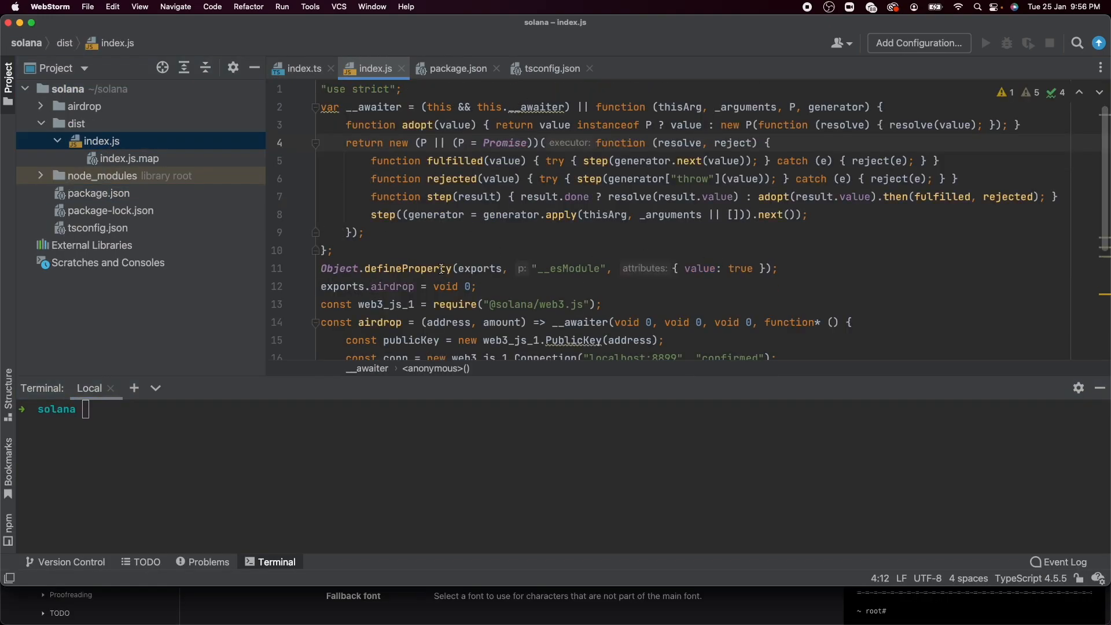
pyautogui.hotkey('ctrl', 'Tab')
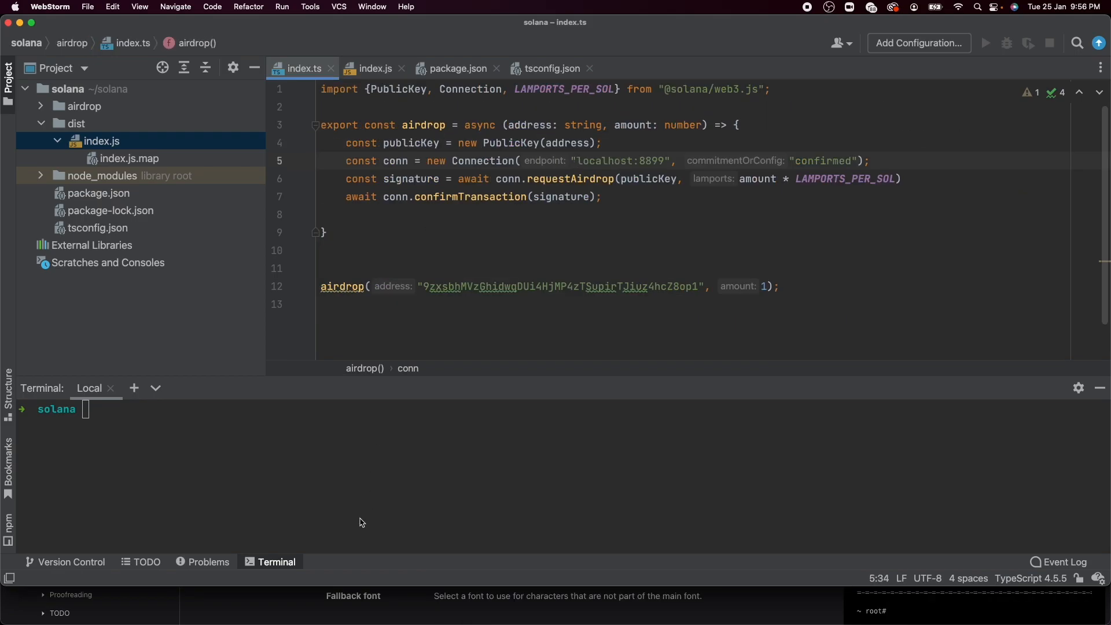
pyautogui.click(354, 505)
pyautogui.write('node ')
pyautogui.write('dist/index.js')
pyautogui.press('Return')
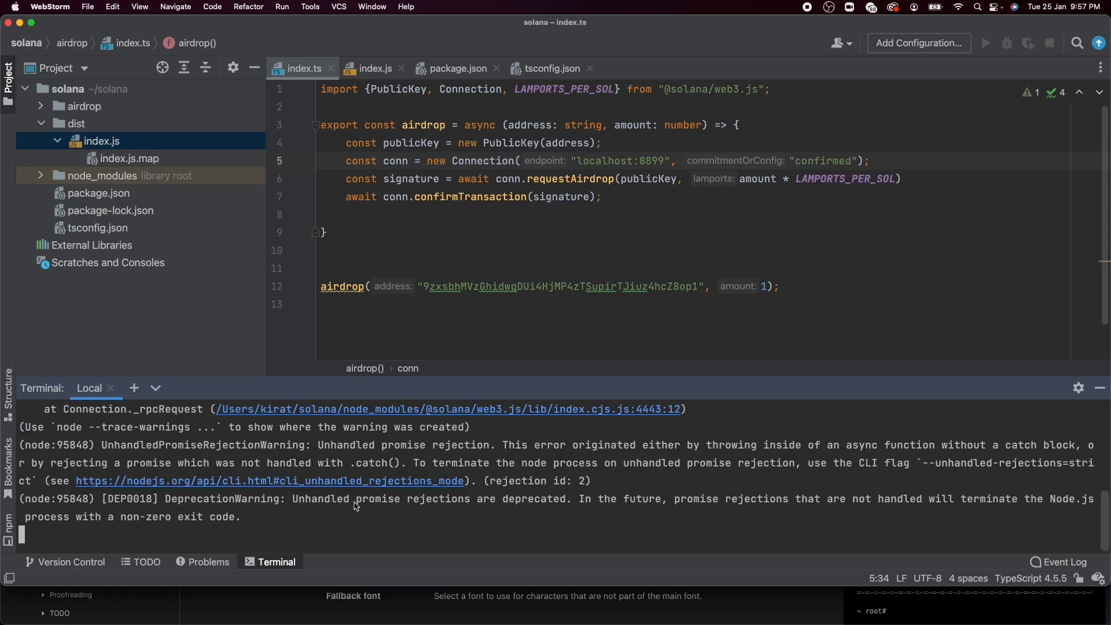
pyautogui.scroll(3, 391, 469)
pyautogui.scroll(4, 438, 444)
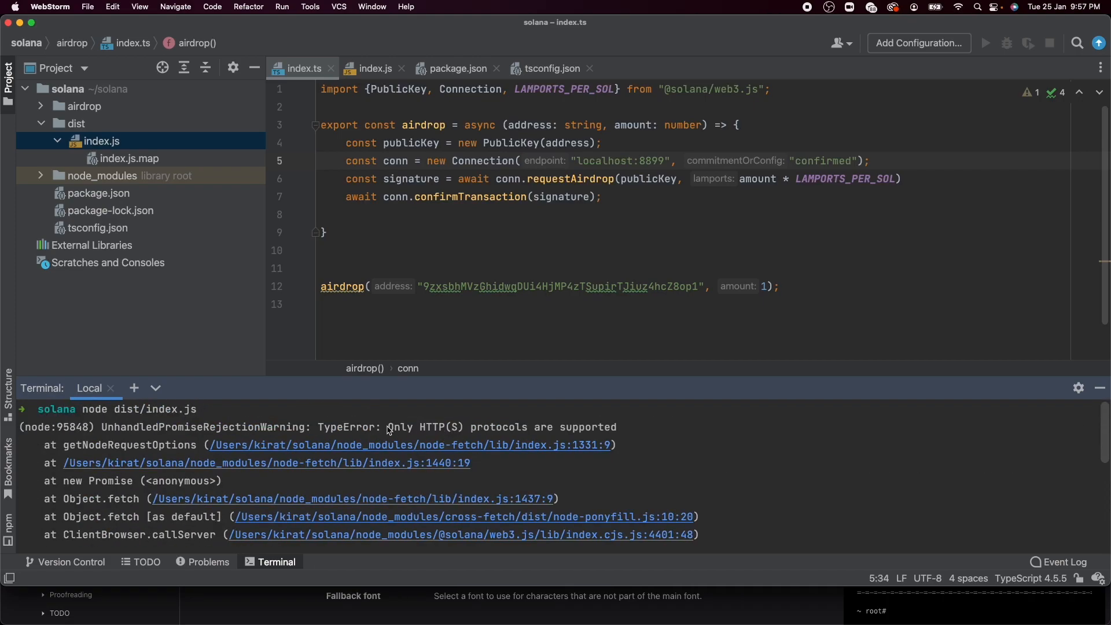
pyautogui.moveTo(388, 427); pyautogui.dragTo(631, 427)
pyautogui.click(631, 430)
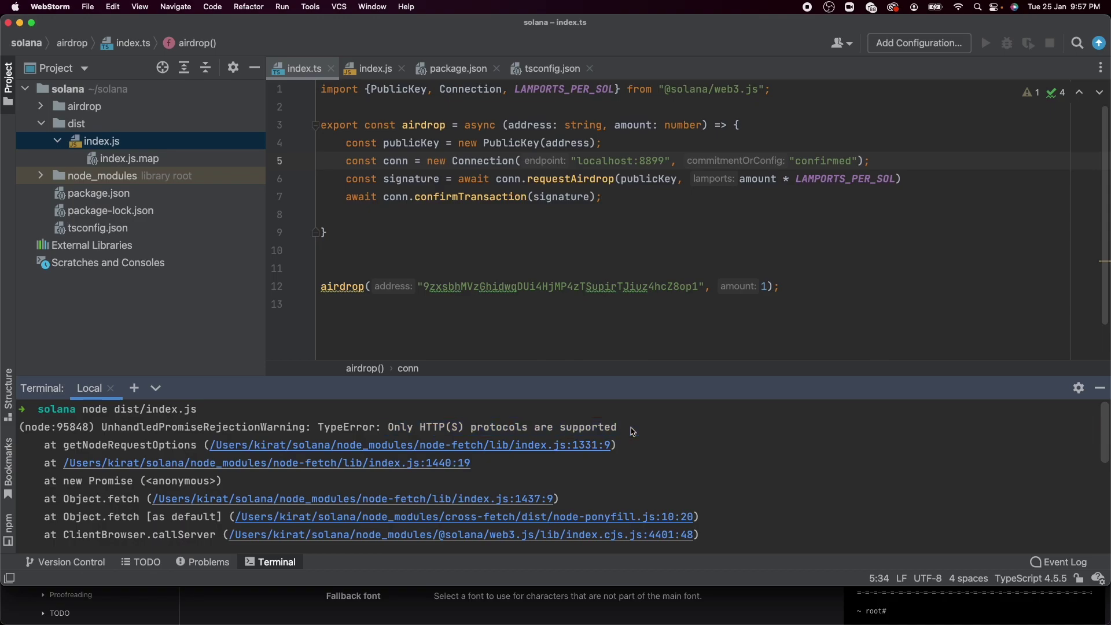
pyautogui.click(578, 161)
pyautogui.write('https://')
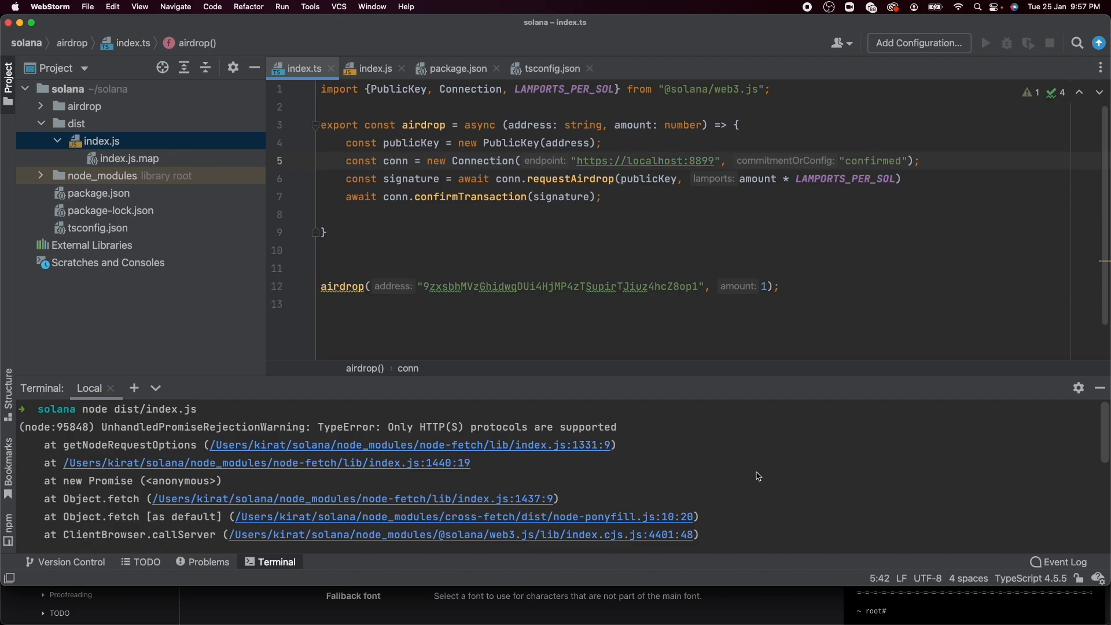
pyautogui.click(605, 160)
pyautogui.press('BackSpace')
pyautogui.press('super+s')
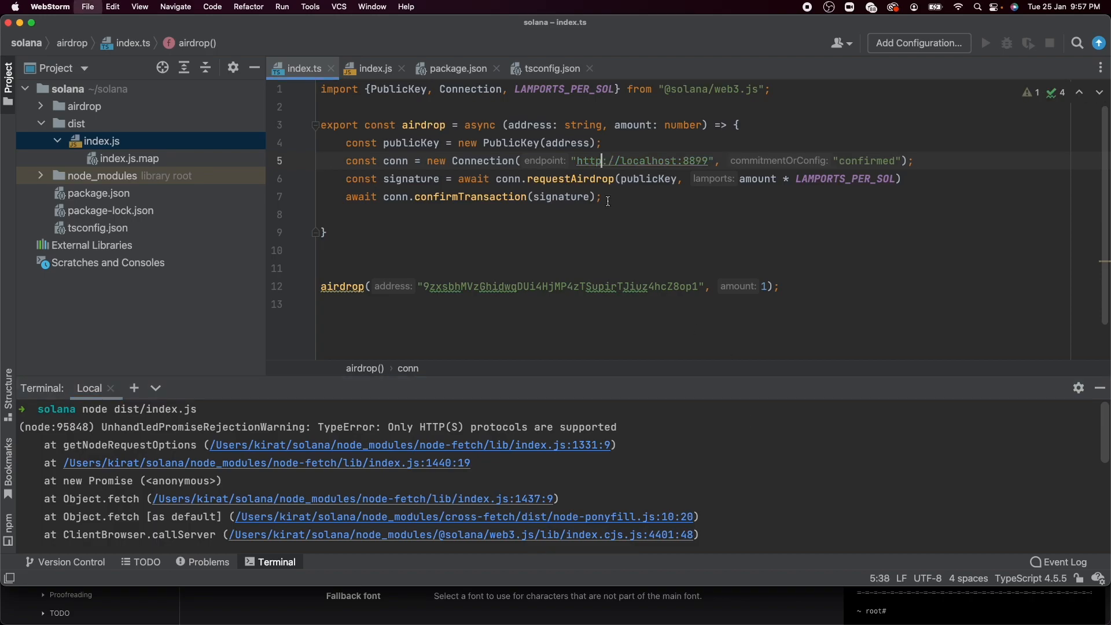
# Rerun npm run build, run node dist/index.js without errors, then switch to Solana Explorer
pyautogui.press('Up')
pyautogui.hotkey('ctrl', 'l')
pyautogui.press('Up')
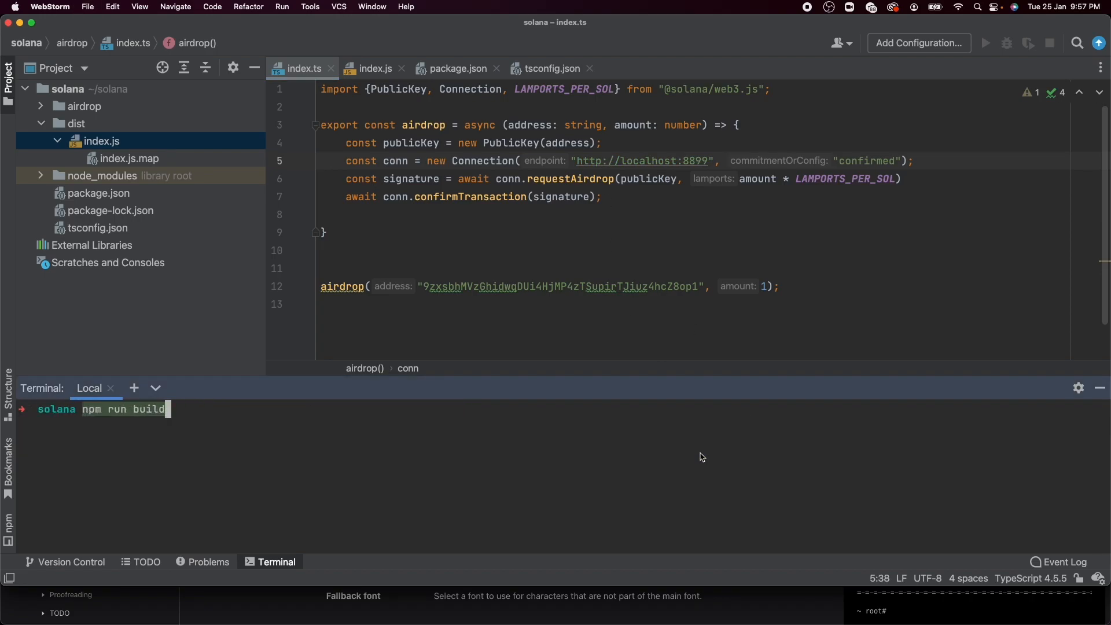
pyautogui.press('Return')
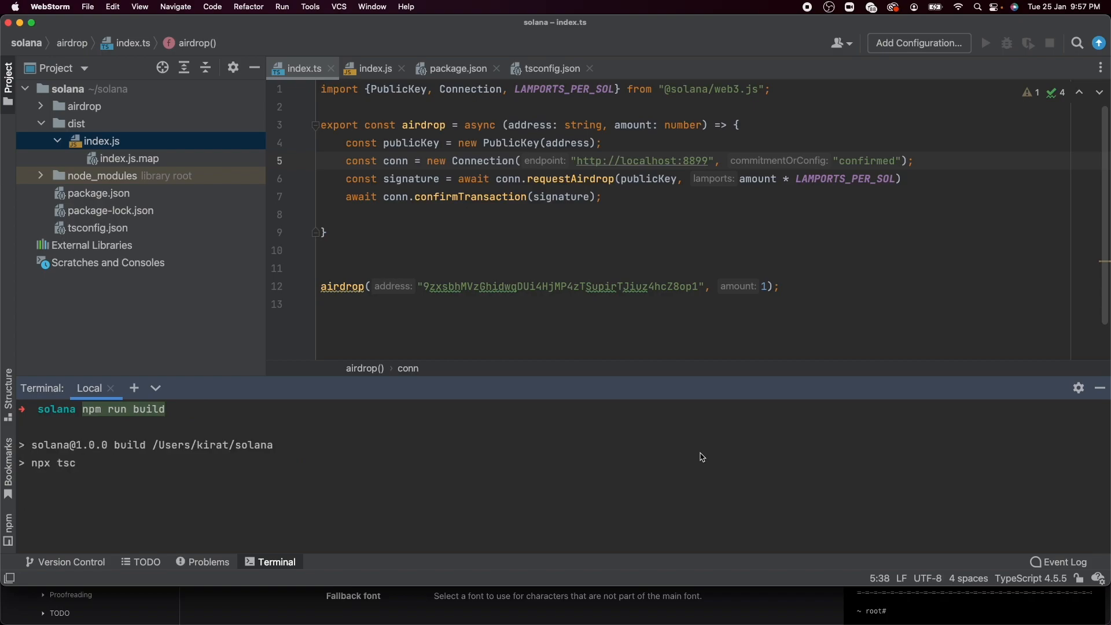
pyautogui.hotkey('ctrl', 'l')
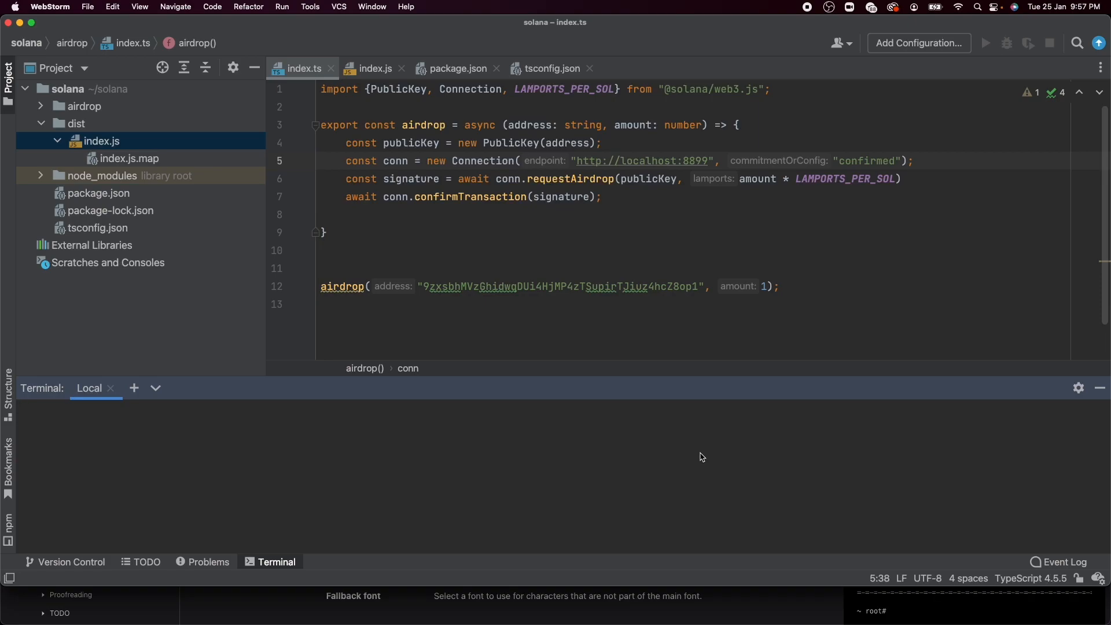
pyautogui.write('node')
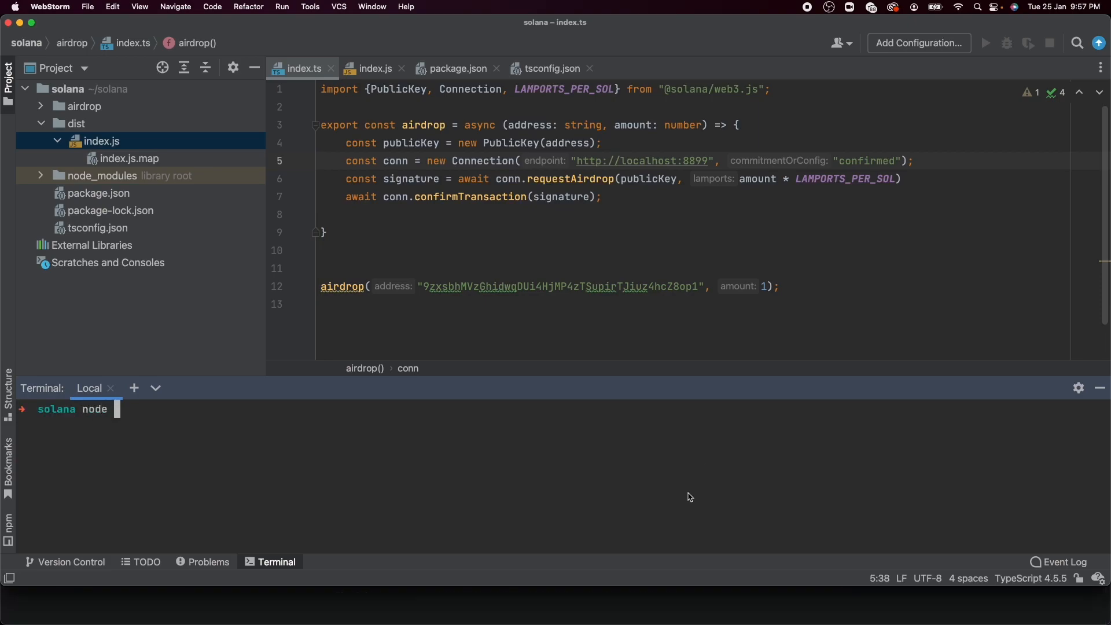
pyautogui.write(' dist/')
pyautogui.press('Tab')
pyautogui.press('Return')
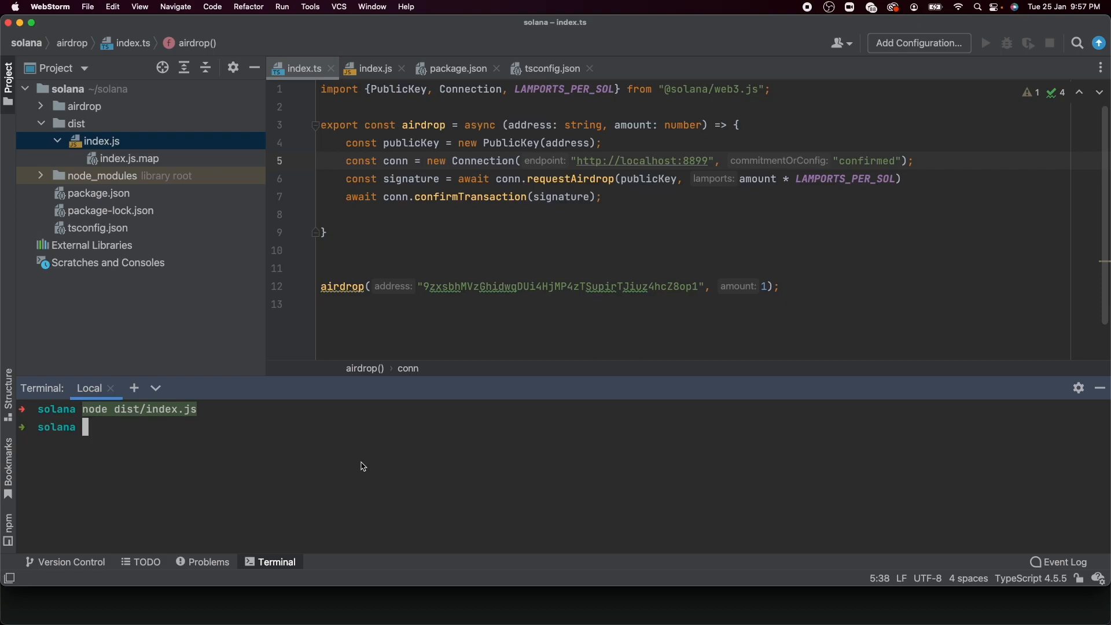
pyautogui.click(553, 214)
pyautogui.press('super+Tab')
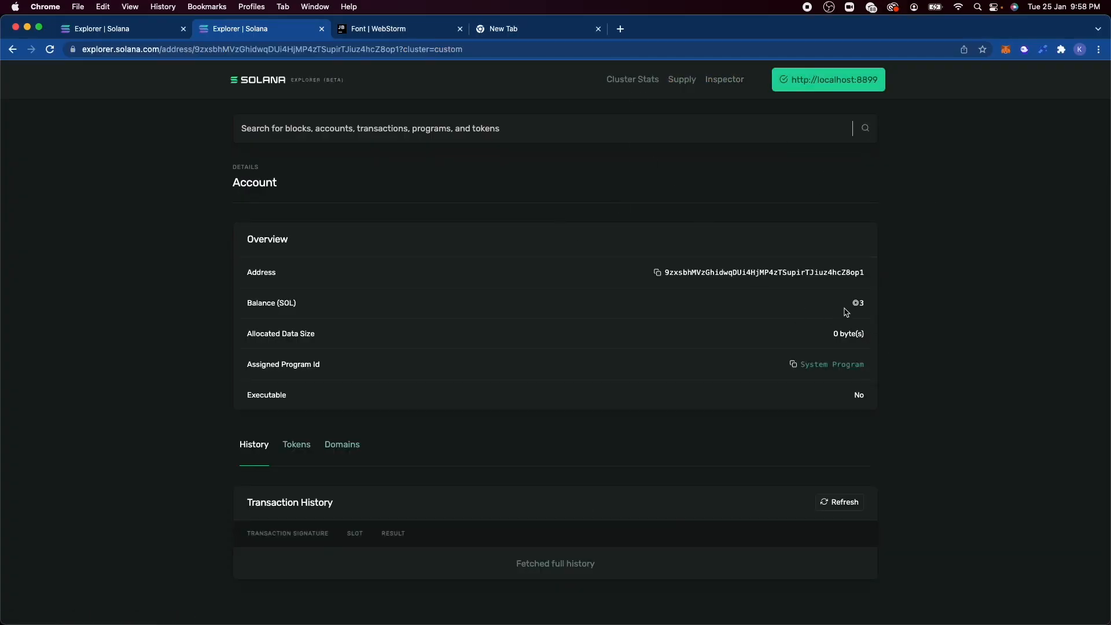
# Check the Explorer balance, then rerun node dist/index.js from the WebStorm Terminal
pyautogui.moveTo(846, 311); pyautogui.dragTo(881, 312)
pyautogui.click(694, 335)
pyautogui.press('super+Tab')
pyautogui.hotkey('shift', 'Escape')
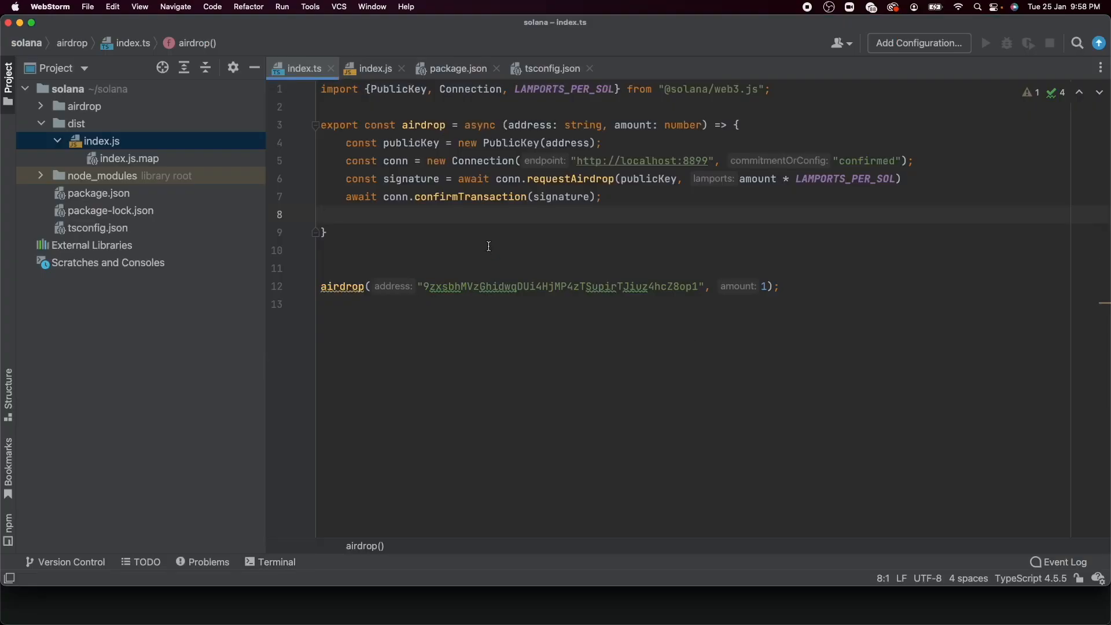
pyautogui.click(287, 562)
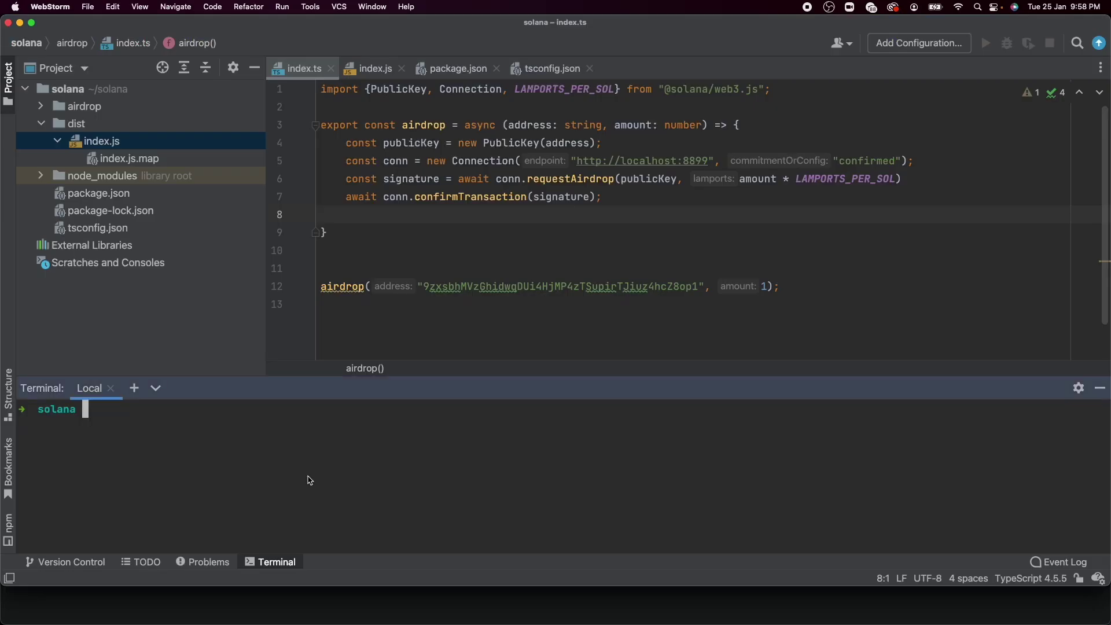
pyautogui.press('Up')
pyautogui.press('Return')
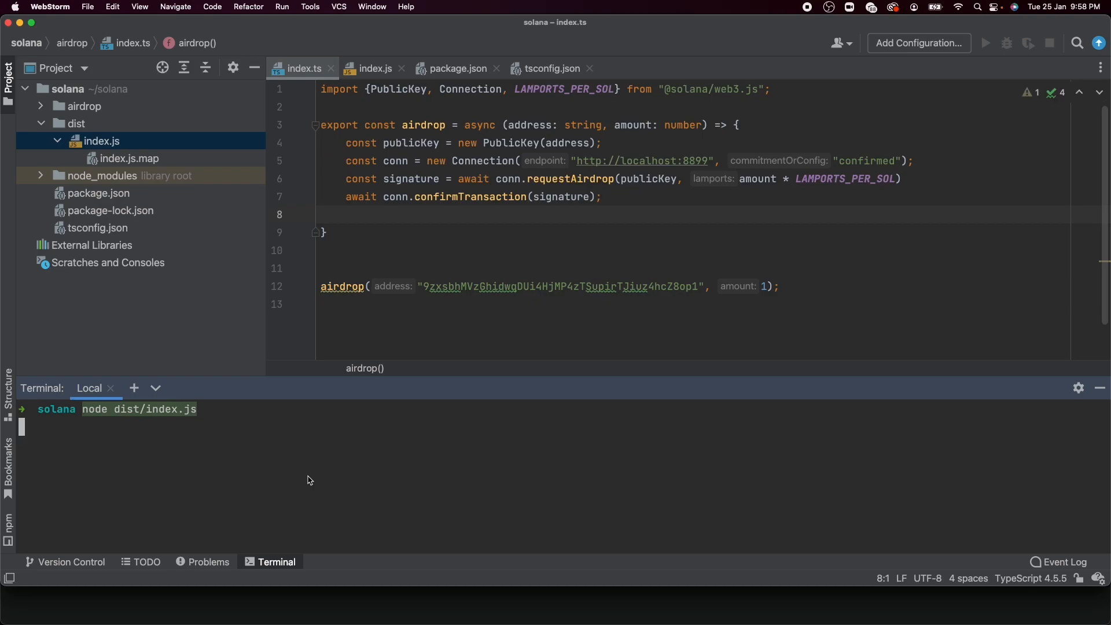
# Run the airdrop script once more and confirm Explorer's balance rose to 6 SOL
pyautogui.press('super+Tab')
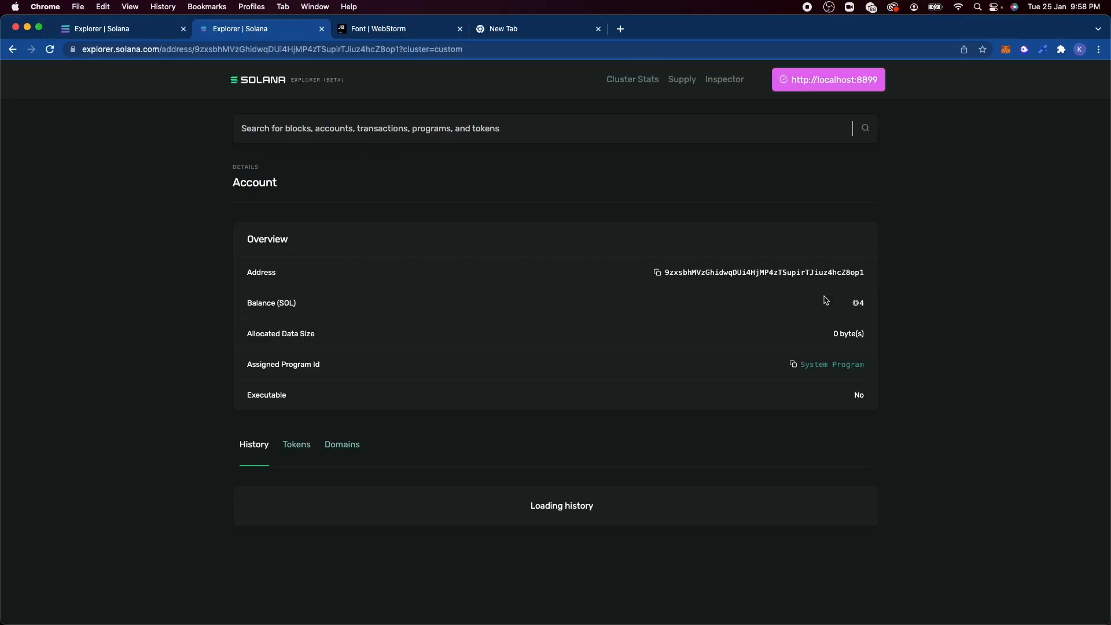
pyautogui.press('super+Tab')
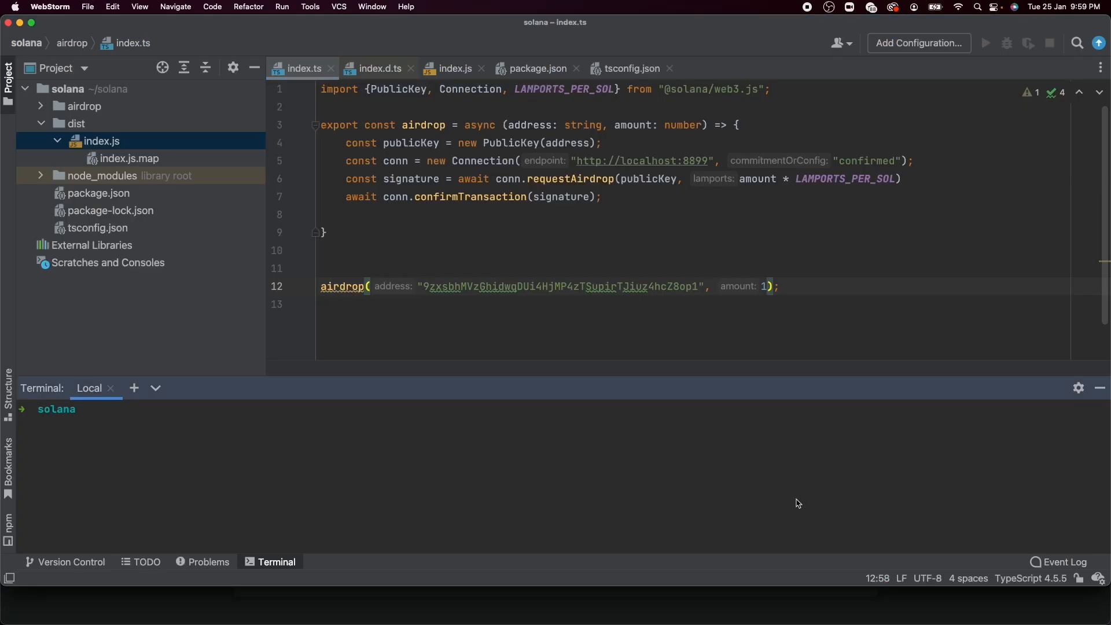
pyautogui.write('git status')
pyautogui.press('Return')
pyautogui.press('super+Tab')
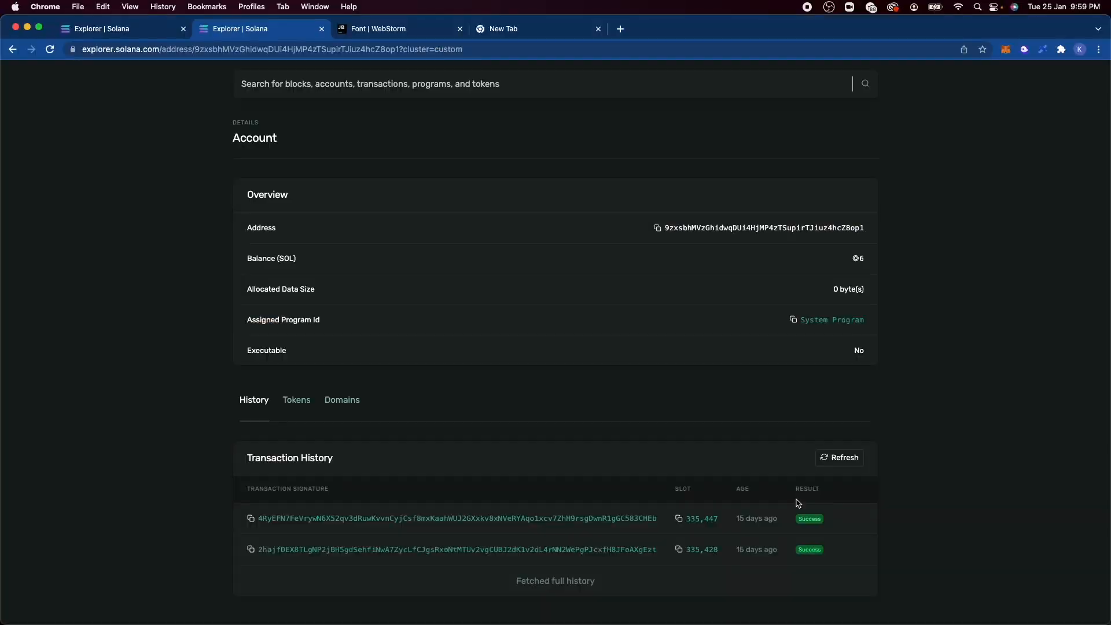
pyautogui.scroll(-1, 920, 368)
pyautogui.doubleClick(858, 257)
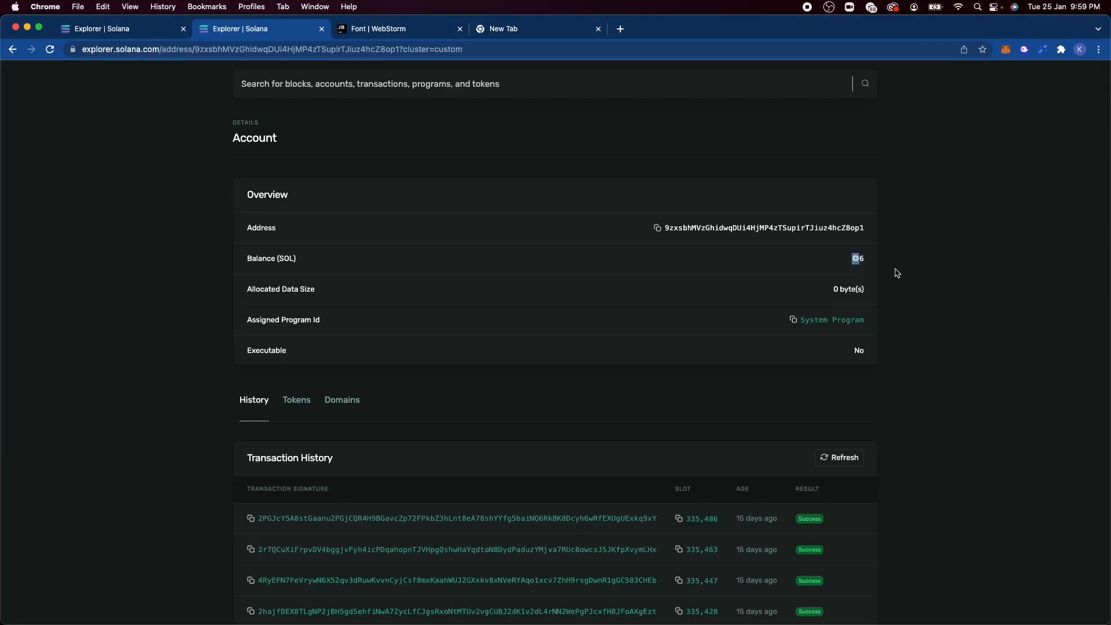
pyautogui.press('super+Tab')
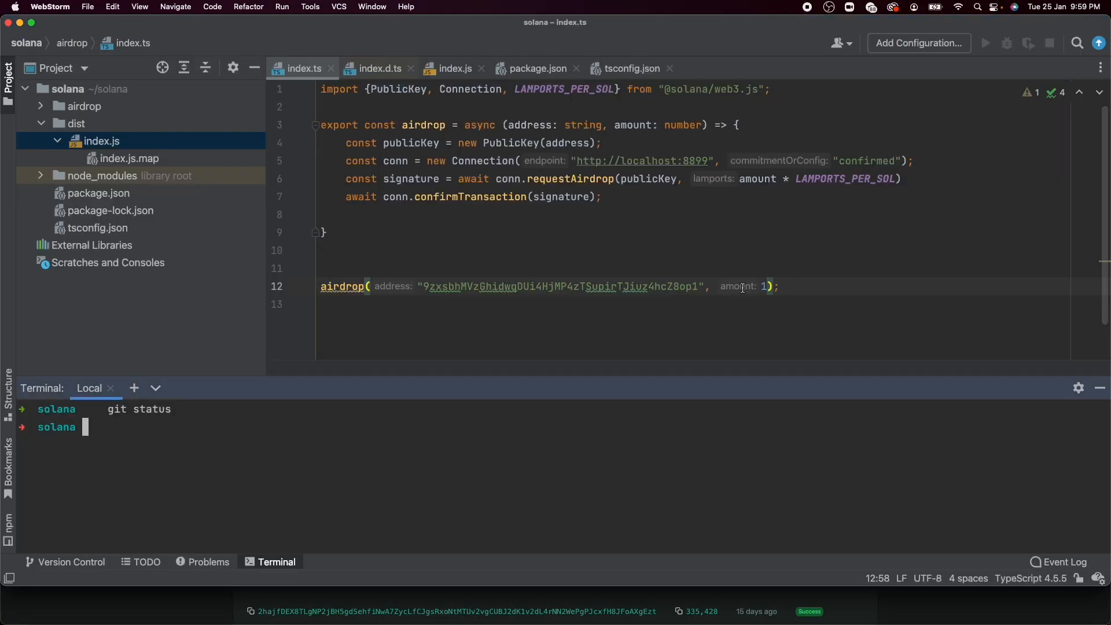
# Change the airdrop amount on line 12 to 4, rebuild with npm run build and run node dist/index.js
pyautogui.click(769, 287)
pyautogui.press('BackSpace')
pyautogui.write('4')
pyautogui.click(726, 500)
pyautogui.press('super+k')
pyautogui.write('npm ru')
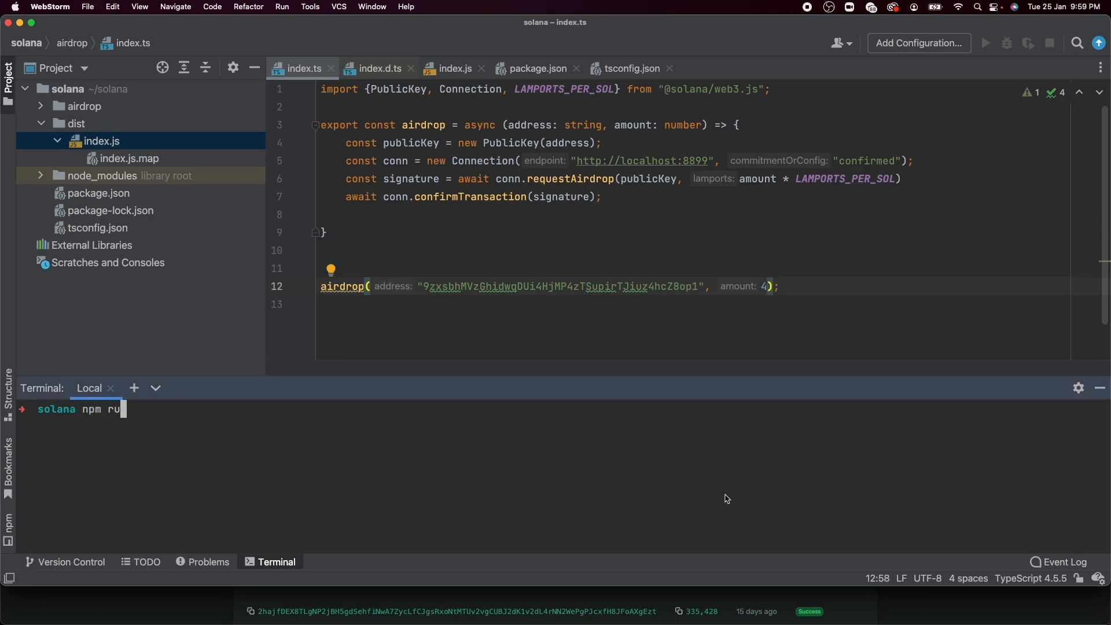
pyautogui.write('n build')
pyautogui.press('Return')
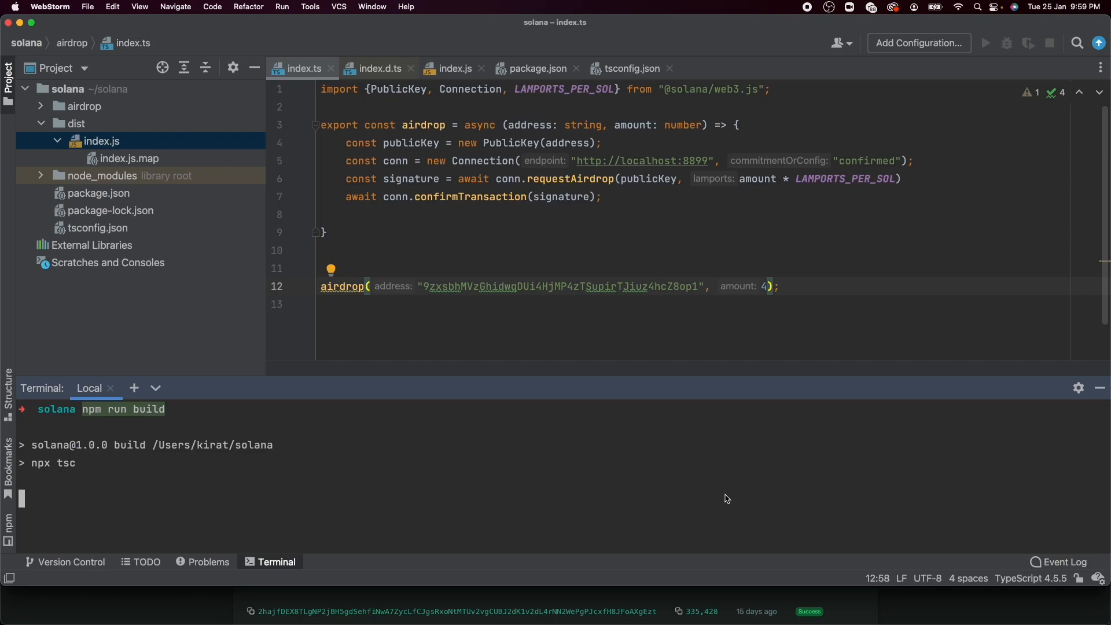
pyautogui.press('super+k')
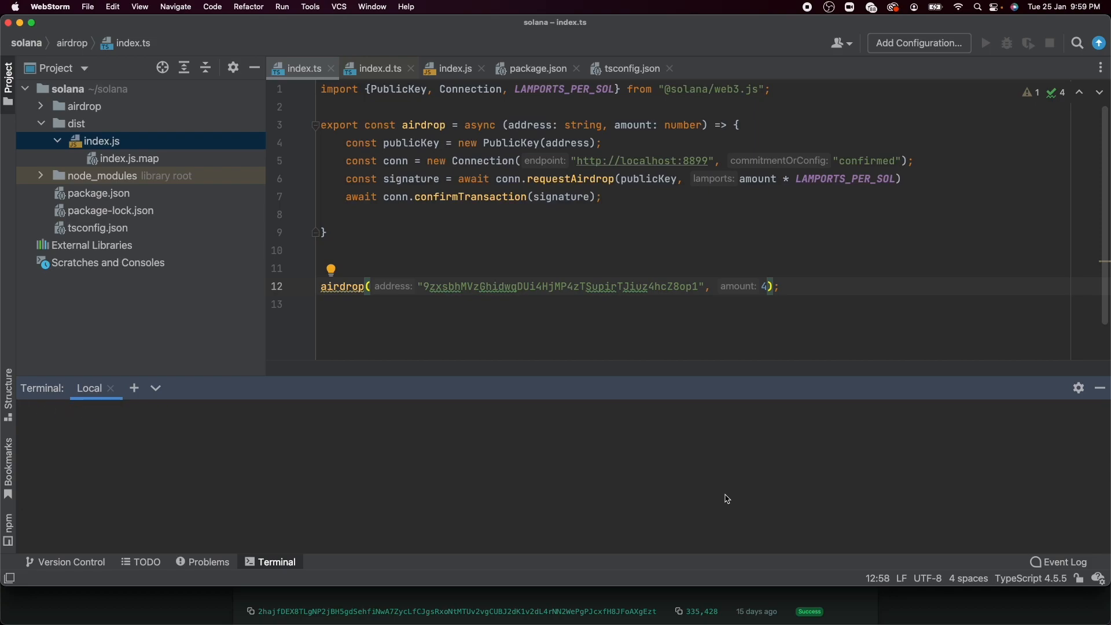
pyautogui.press('Return')
pyautogui.write('node dist/index.js')
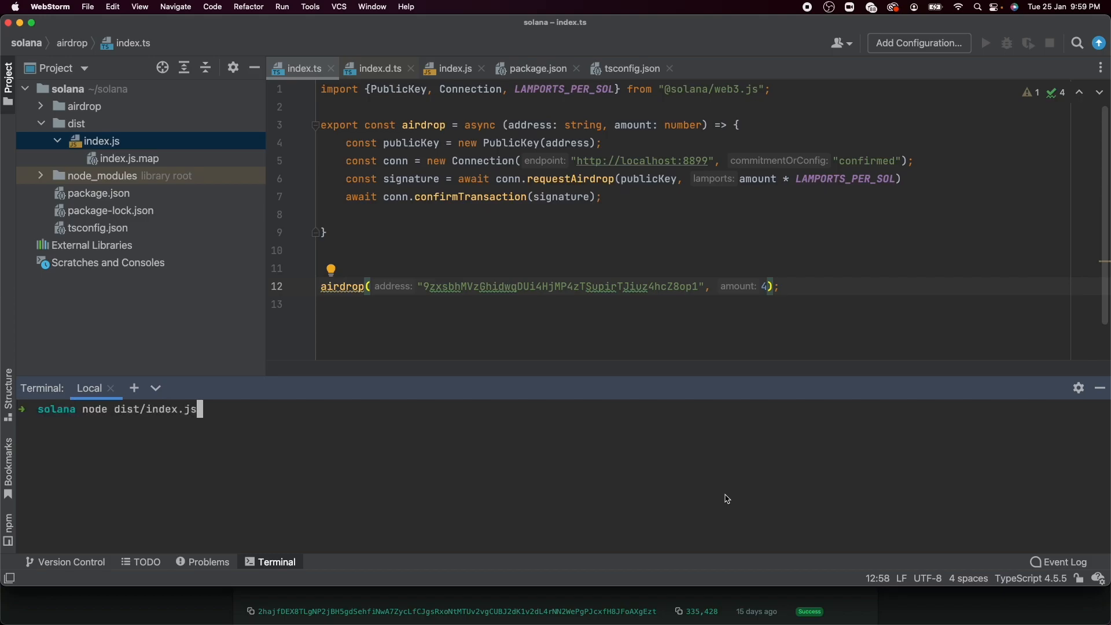
pyautogui.press('Return')
pyautogui.tripleClick(613, 504)
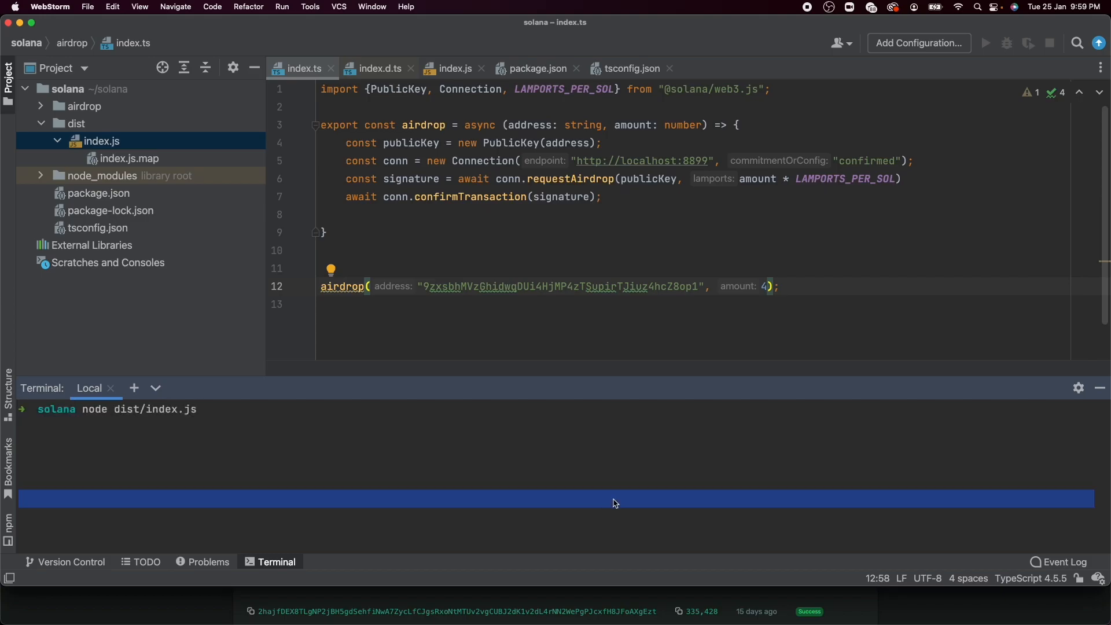
# Confirm Solana Explorer shows a 10 SOL balance, then return to the WebStorm Terminal
pyautogui.press('super+Tab')
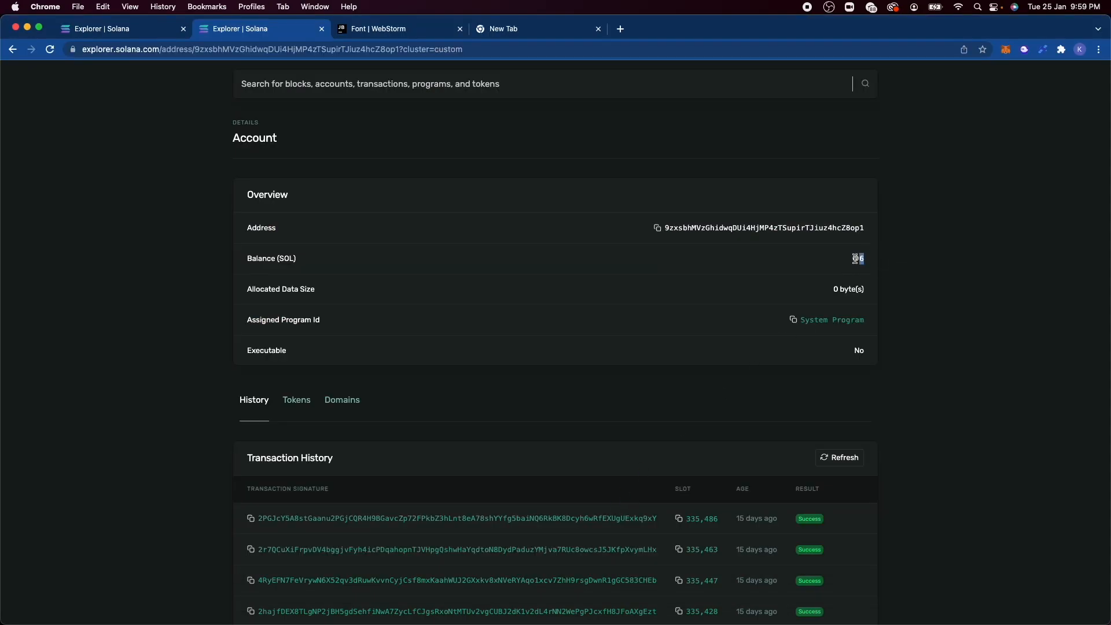
pyautogui.press('super+Tab')
pyautogui.click(767, 285)
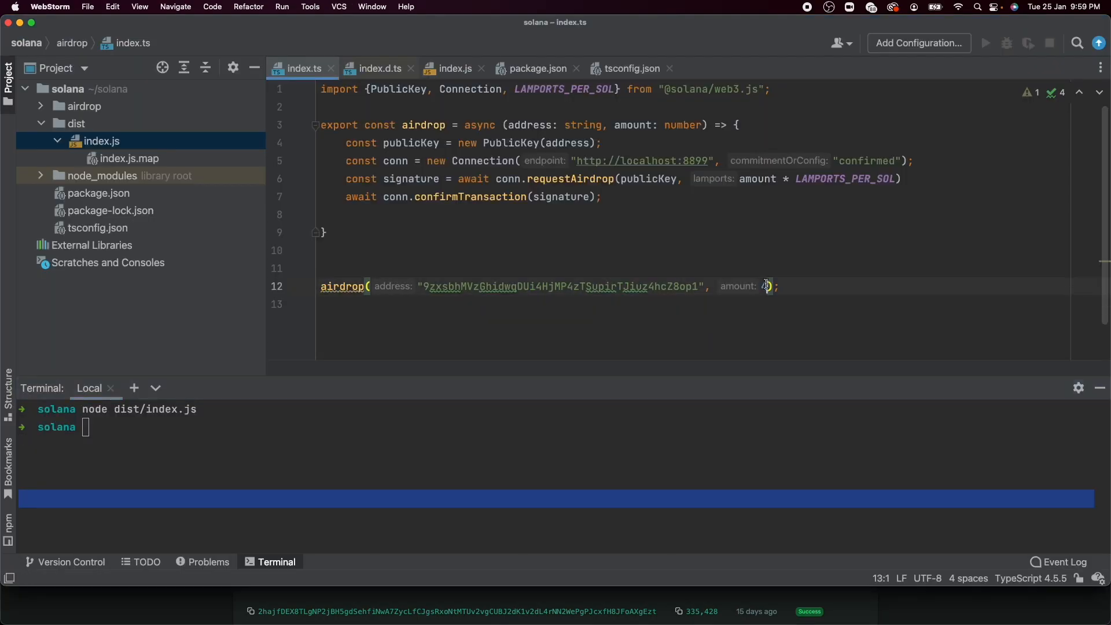
pyautogui.press('super+Tab')
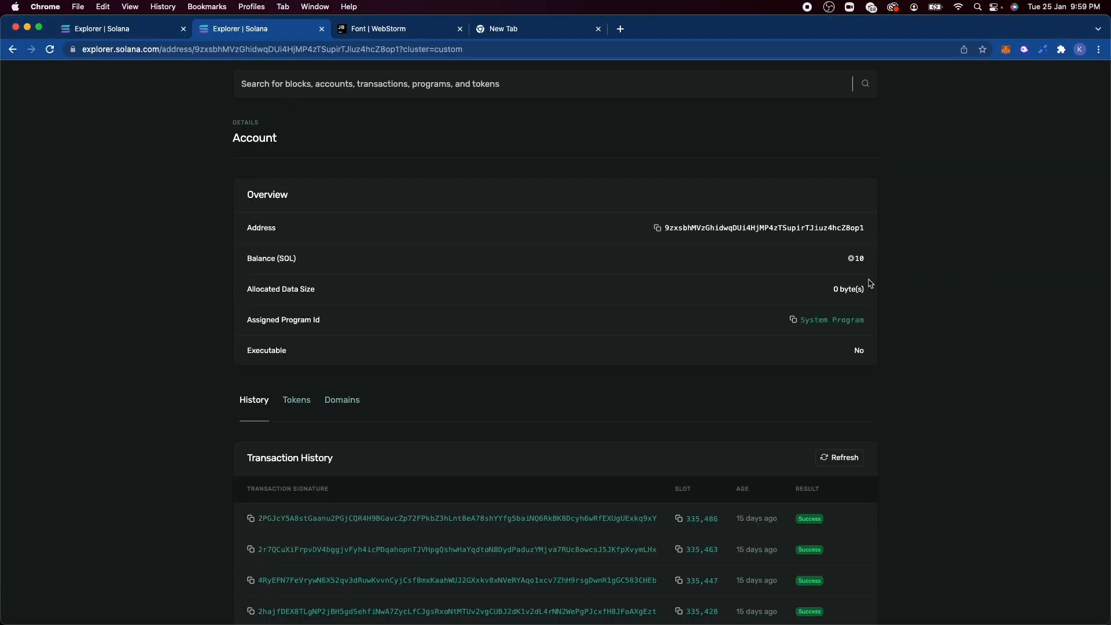
pyautogui.moveTo(863, 259); pyautogui.dragTo(851, 267)
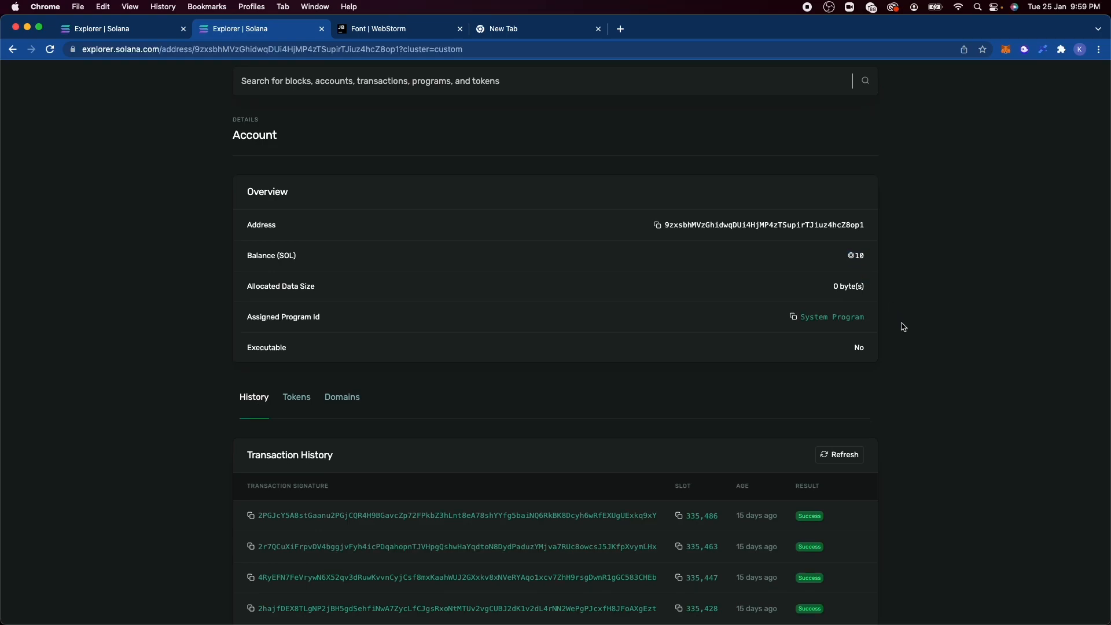
pyautogui.press('super+Tab')
pyautogui.click(548, 468)
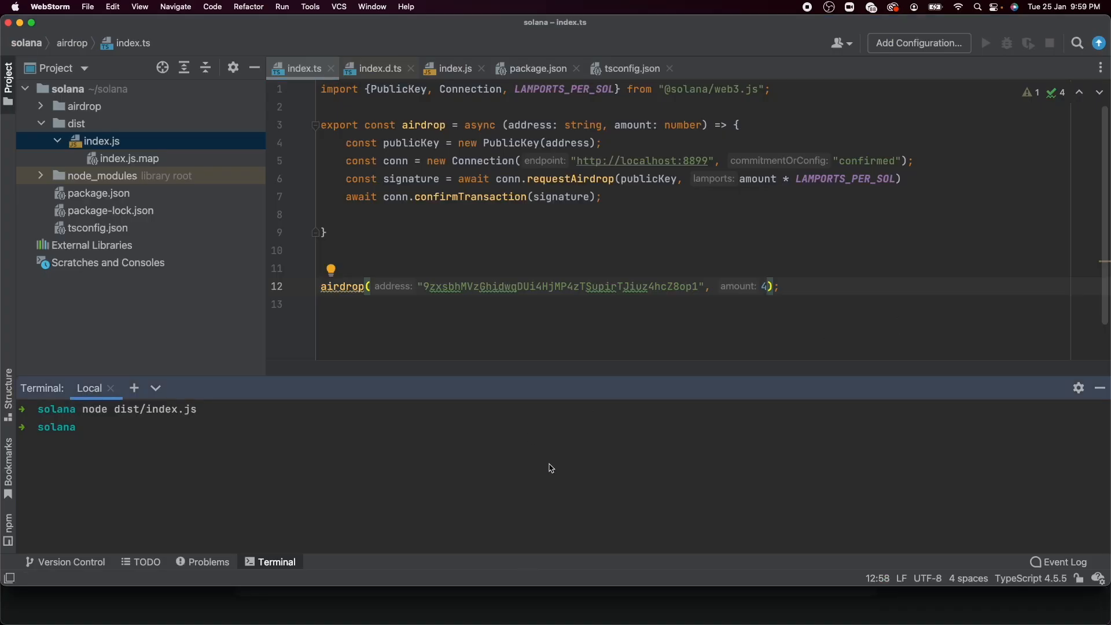
pyautogui.moveTo(395, 126); pyautogui.dragTo(320, 125)
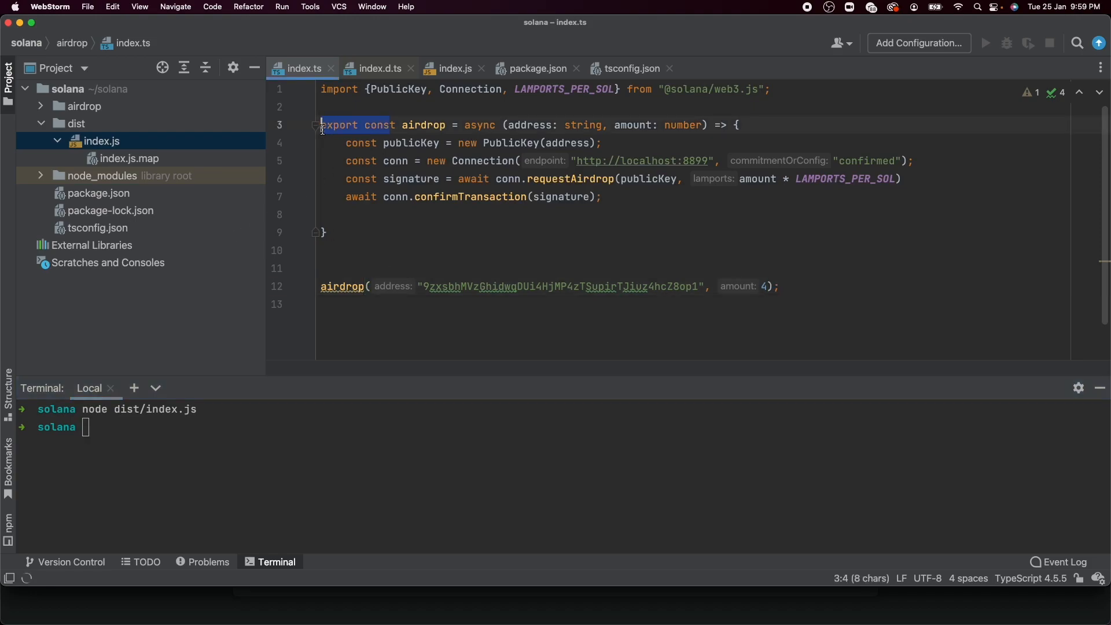
pyautogui.click(411, 148)
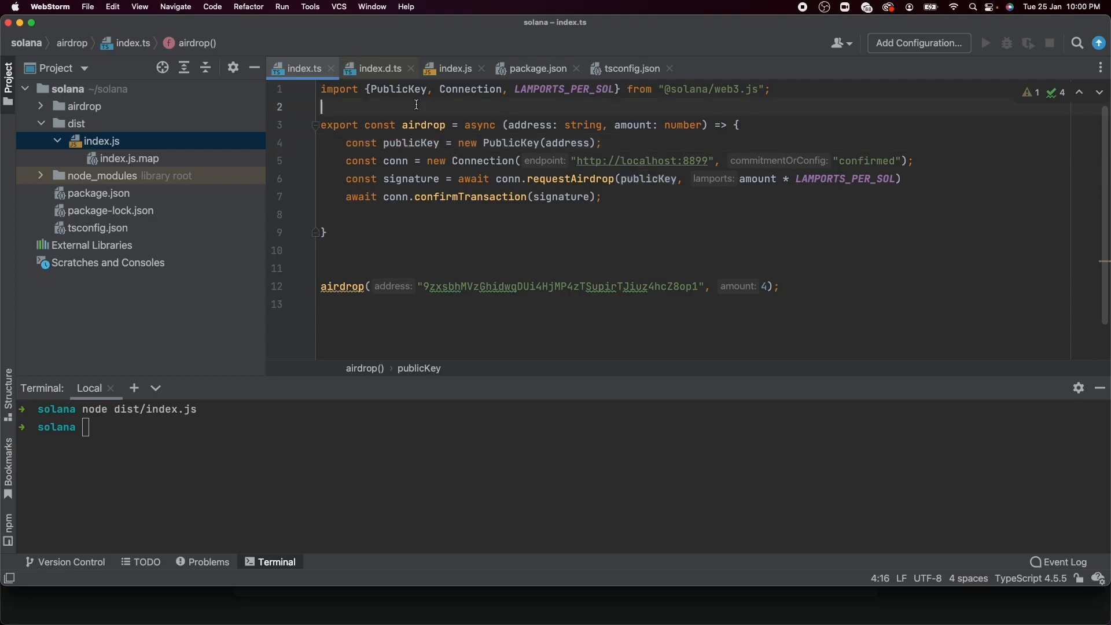
pyautogui.doubleClick(417, 125)
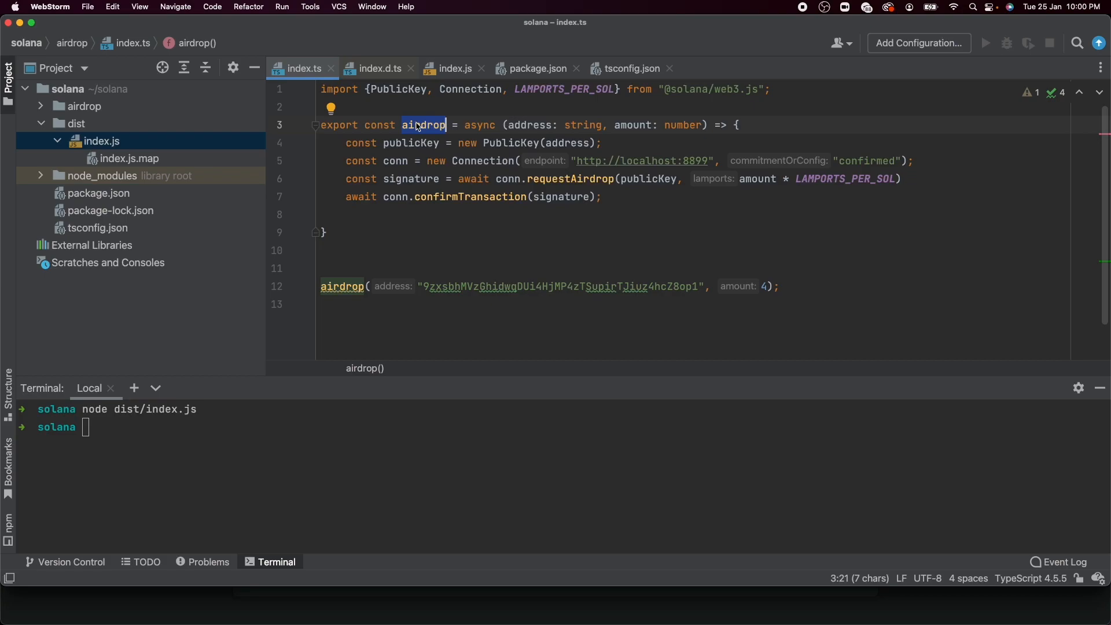